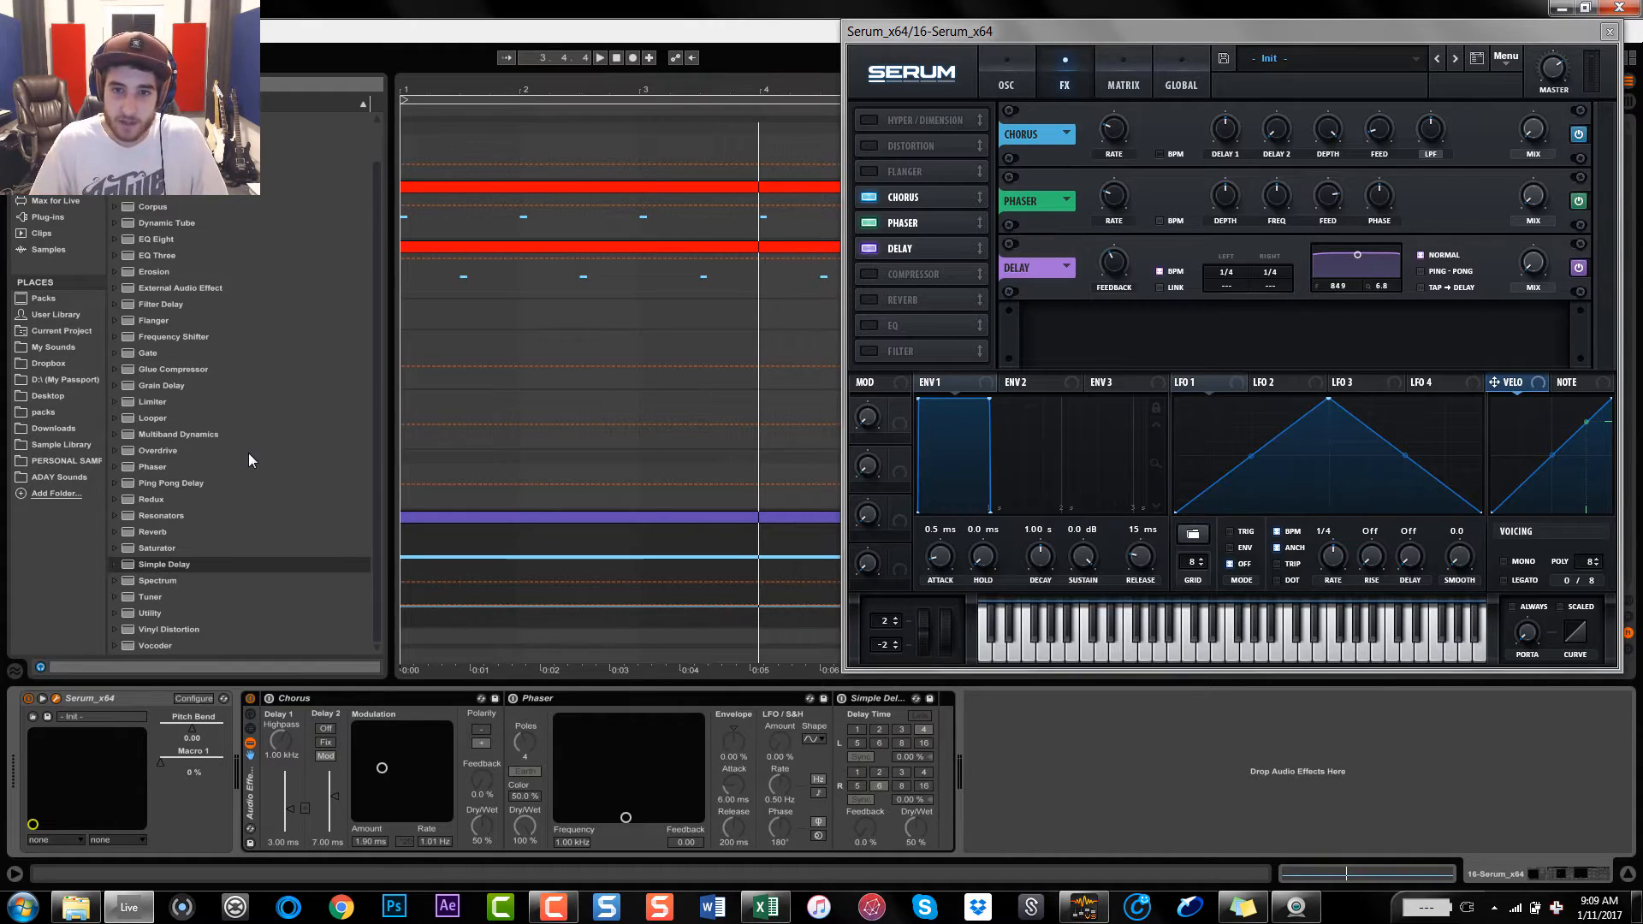
Play the loop and assign LFO 1 to modulate oscillator A's level in Serum
click(553, 248)
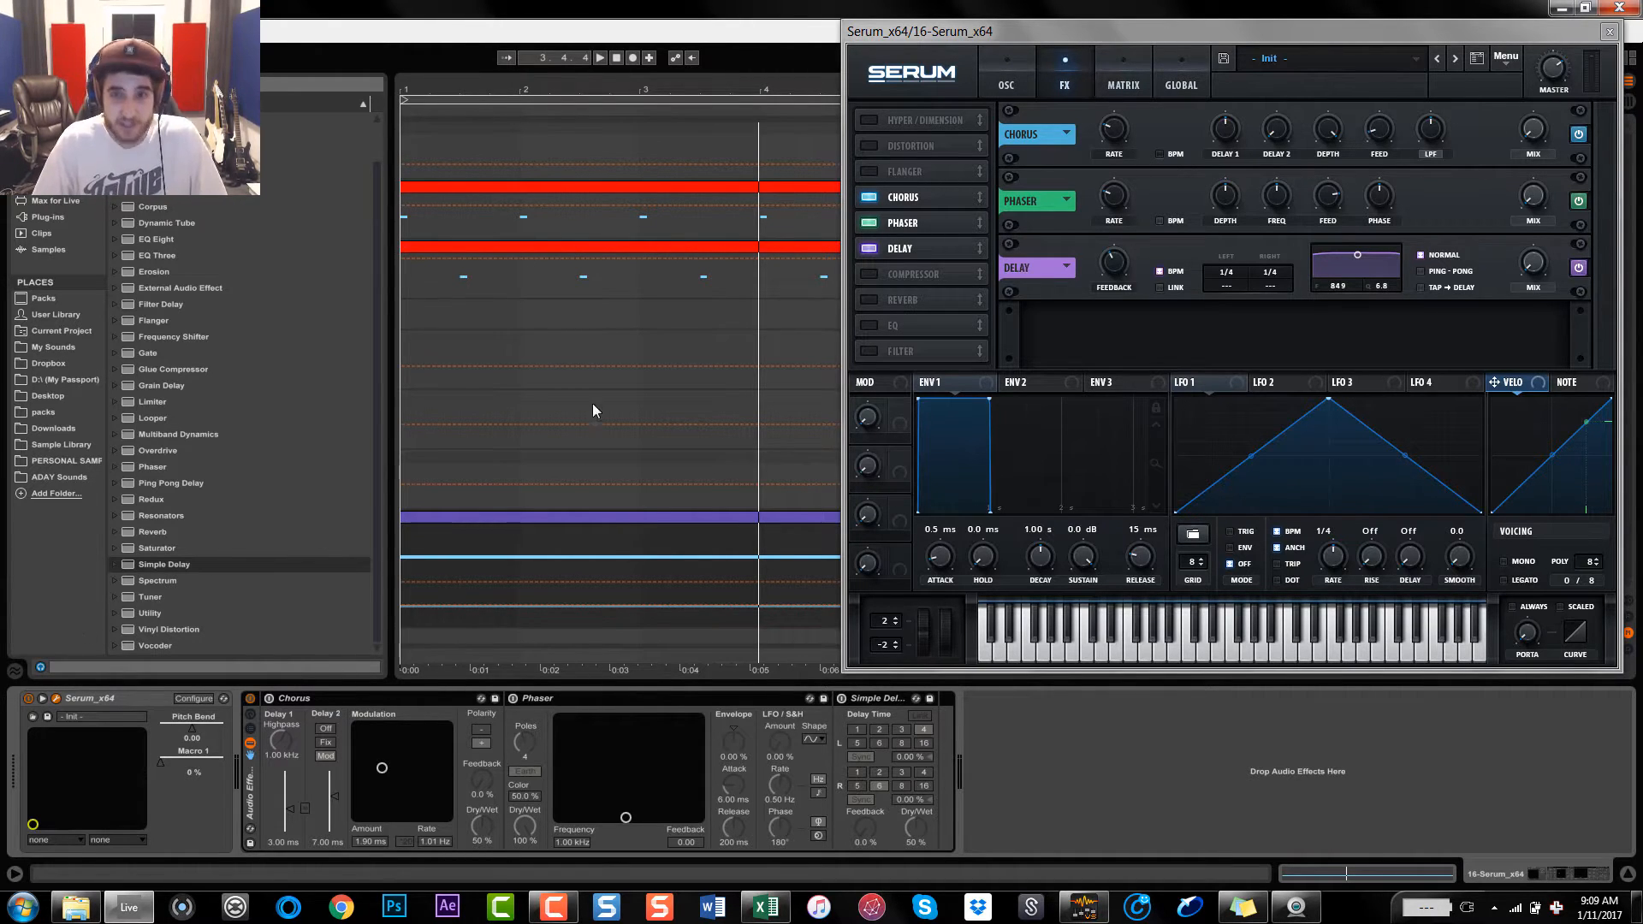
click(1009, 82)
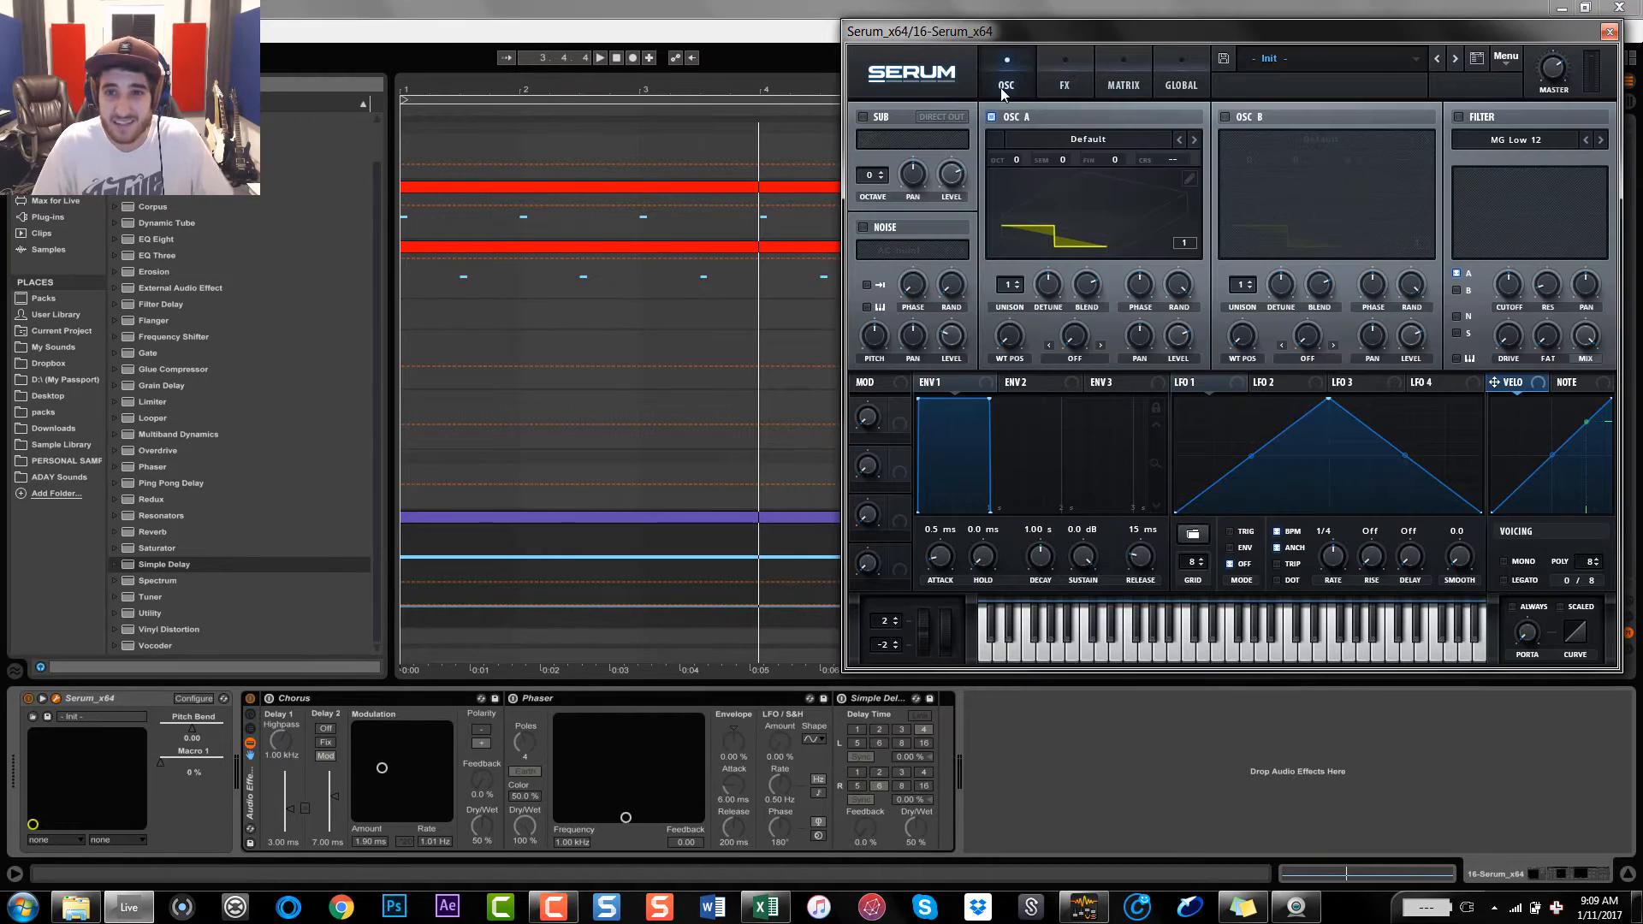
click(1057, 82)
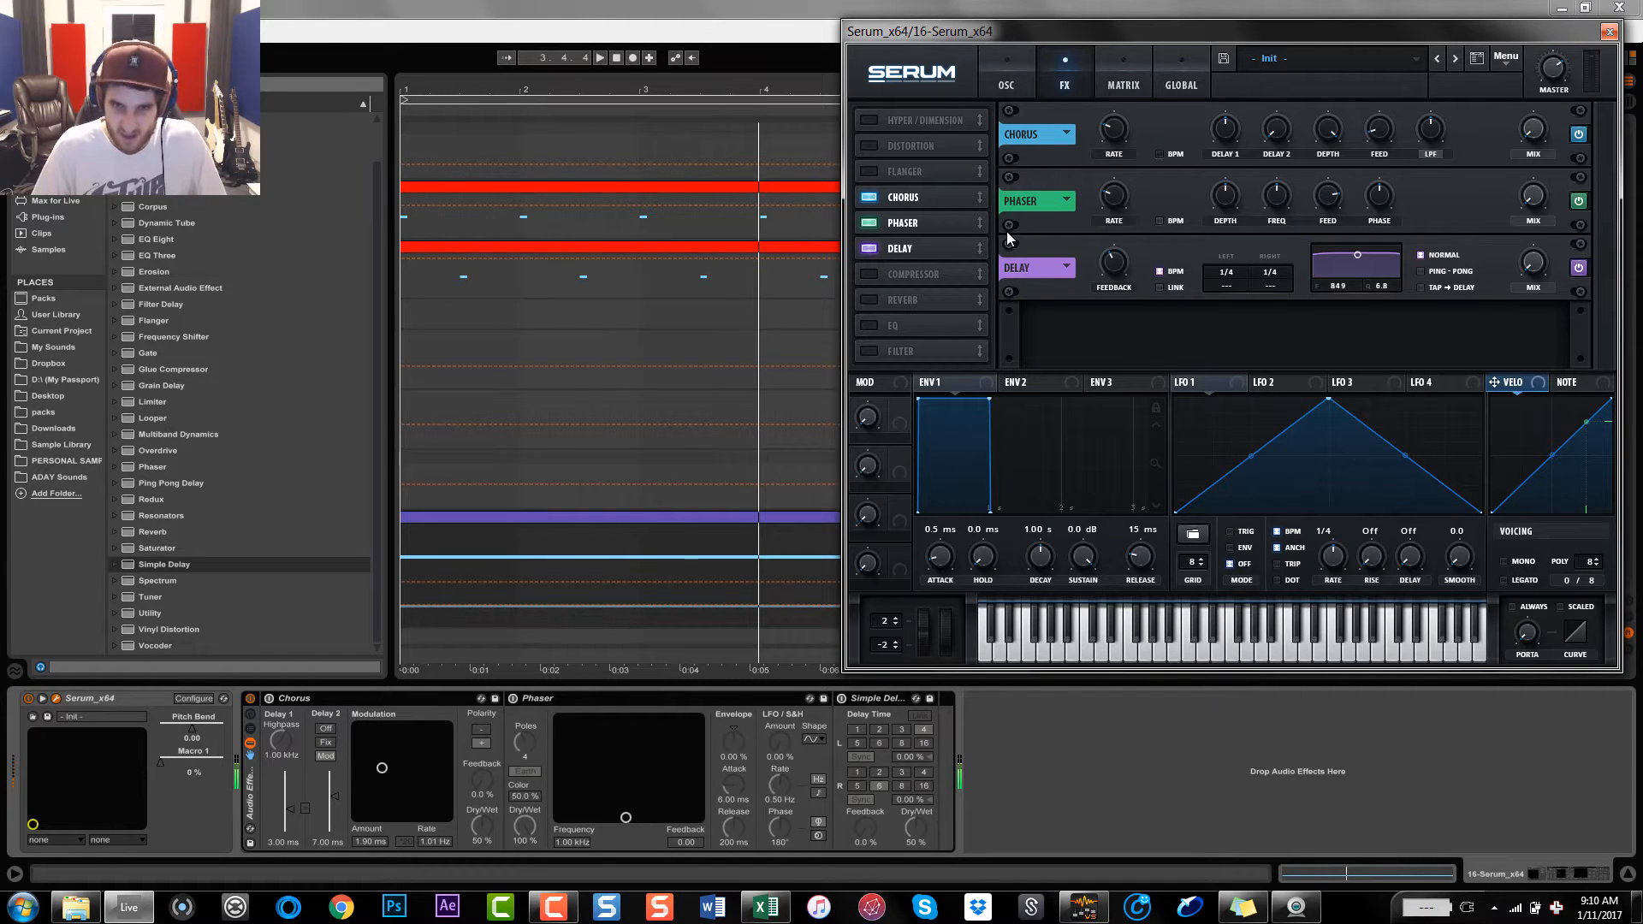
key(space)
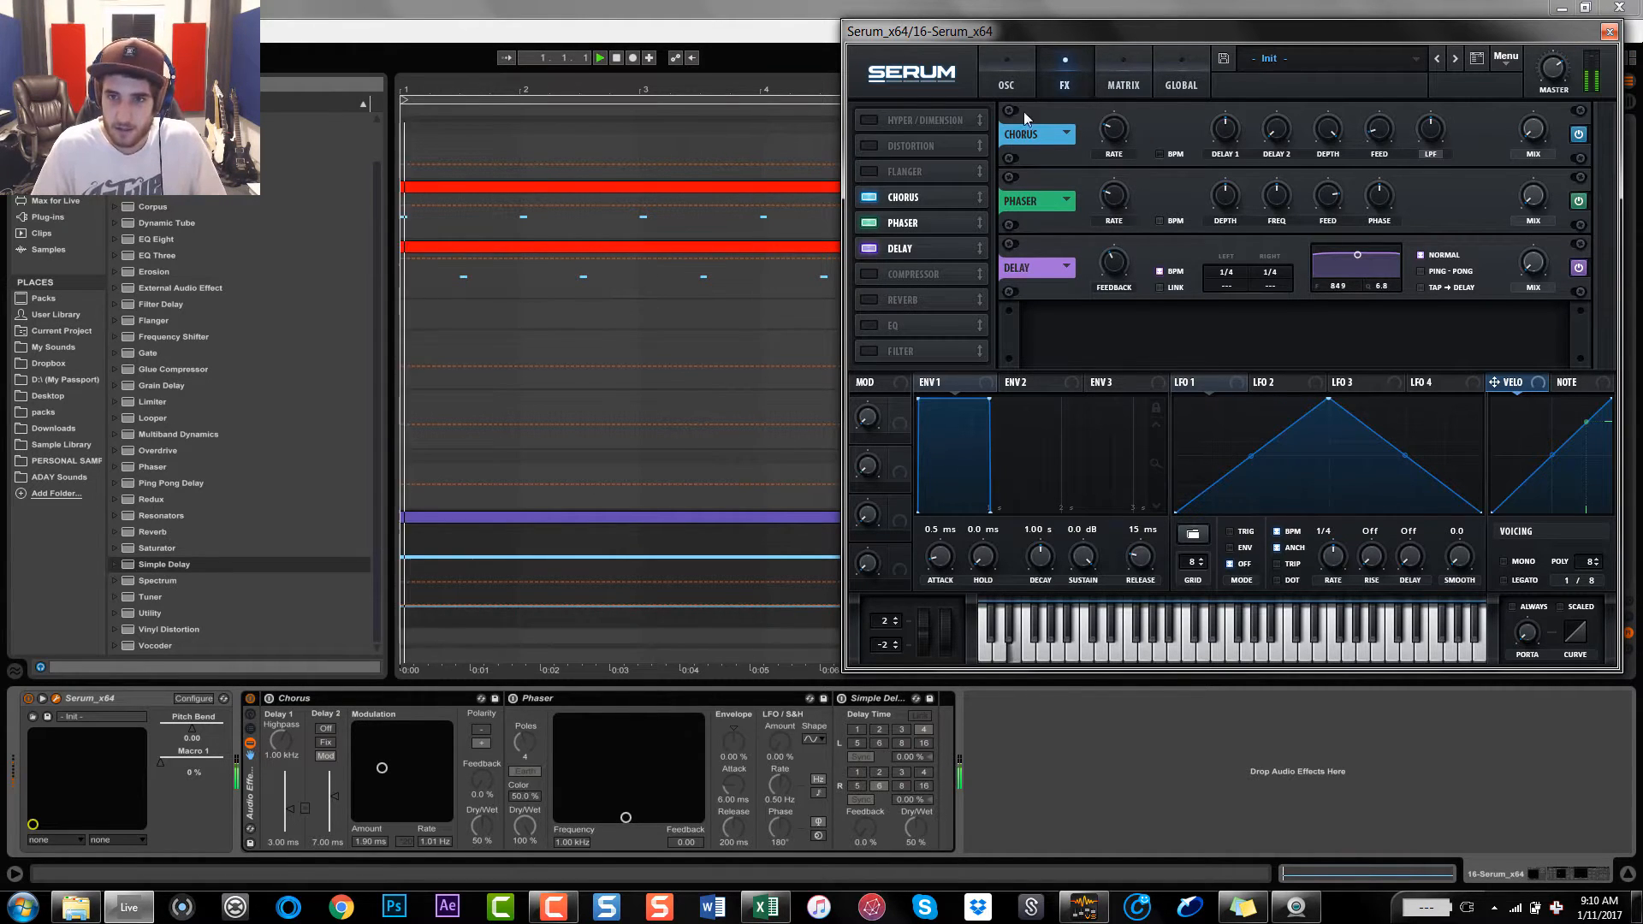
click(1006, 79)
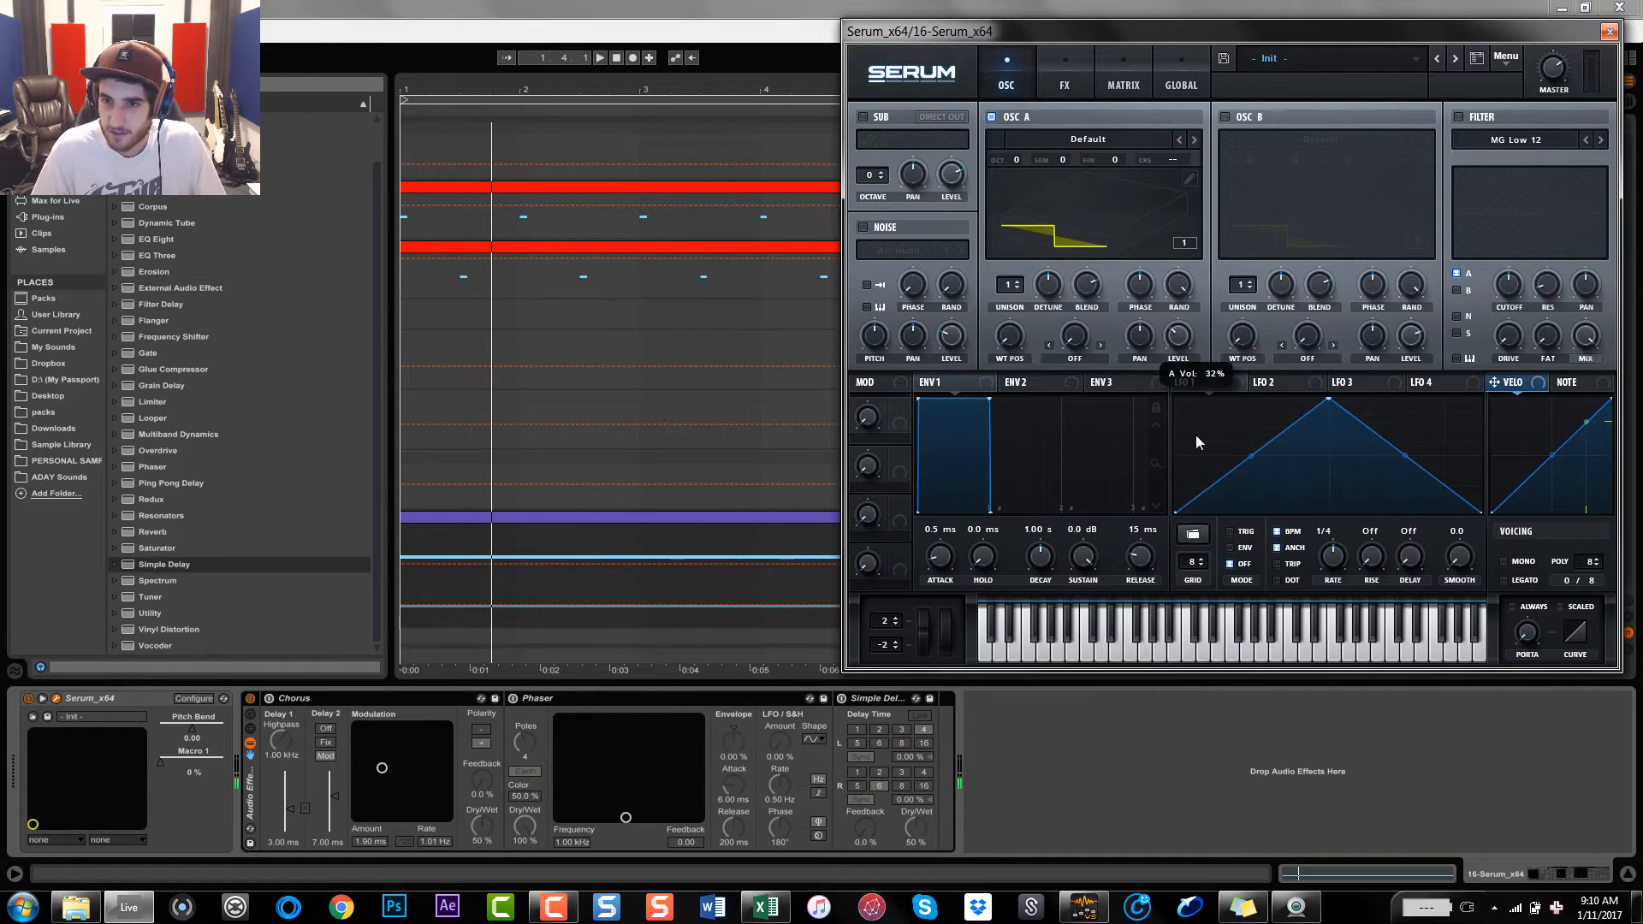
drag(1183, 330, 1179, 334)
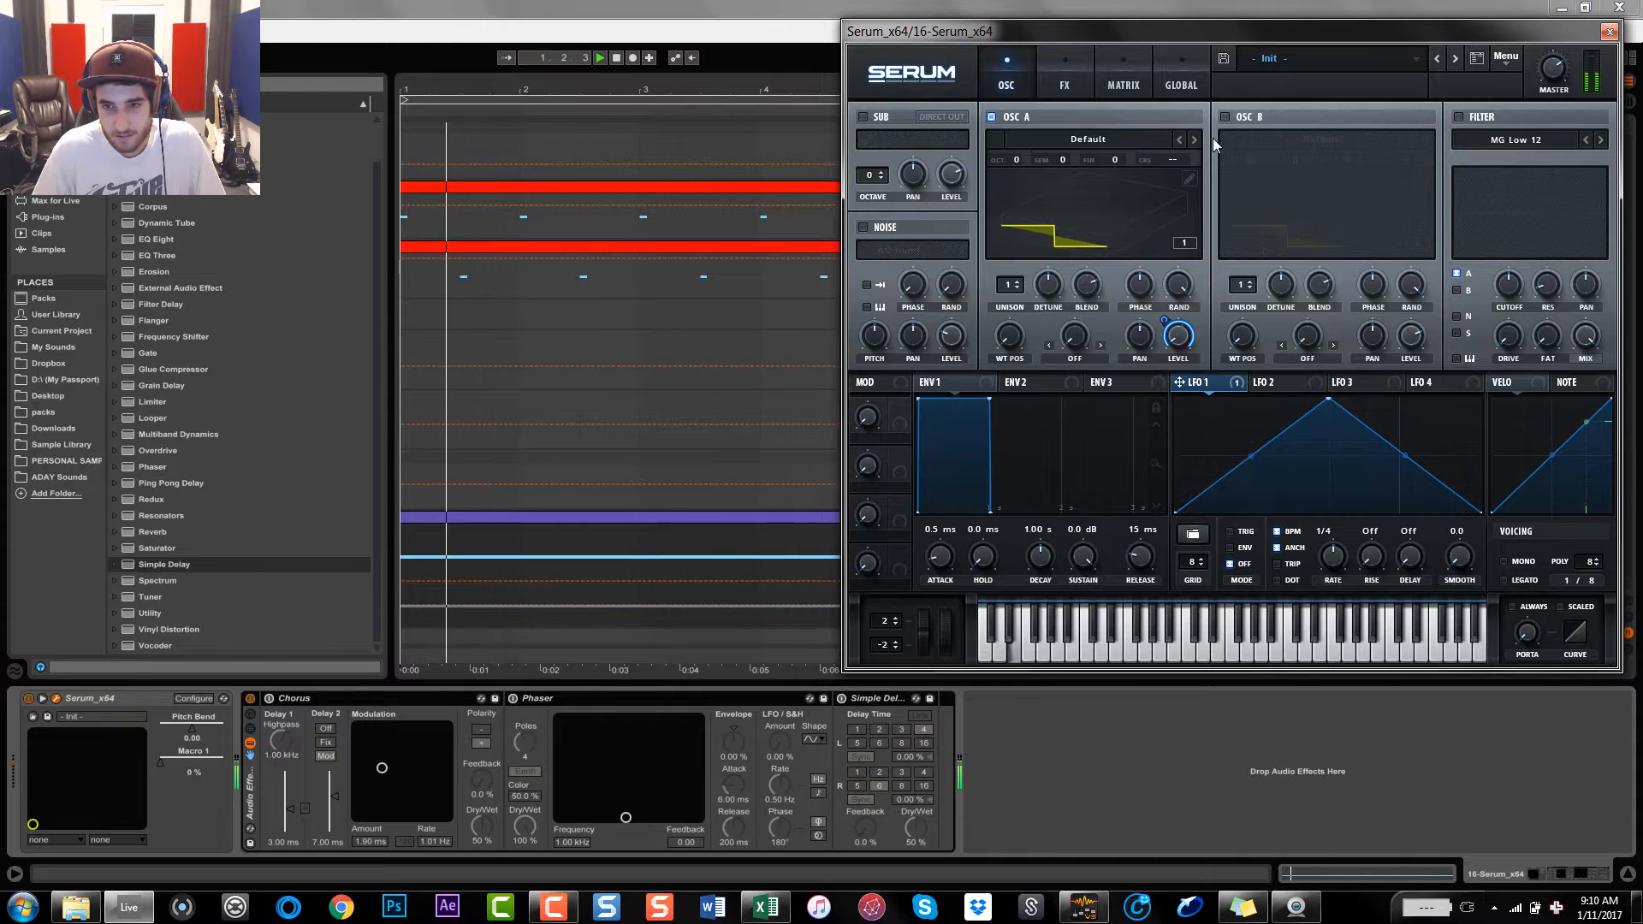
Audition the bass with the Serum window closed, then reopen Serum on its effects page and reposition the window over the arrangement
click(1609, 32)
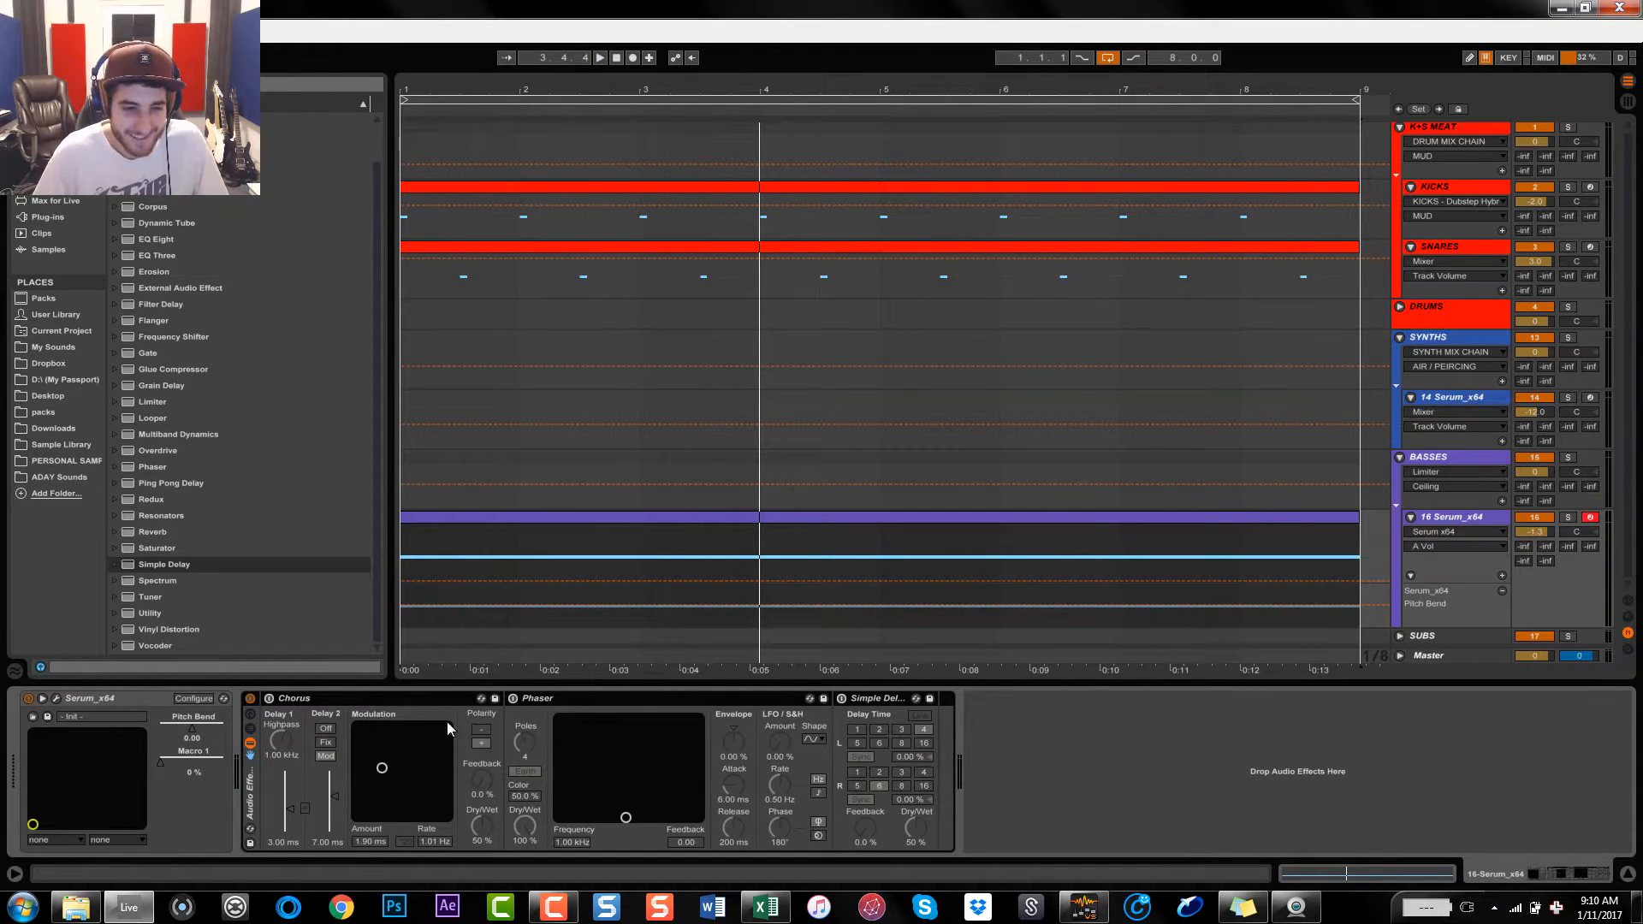
key(space)
key(space)
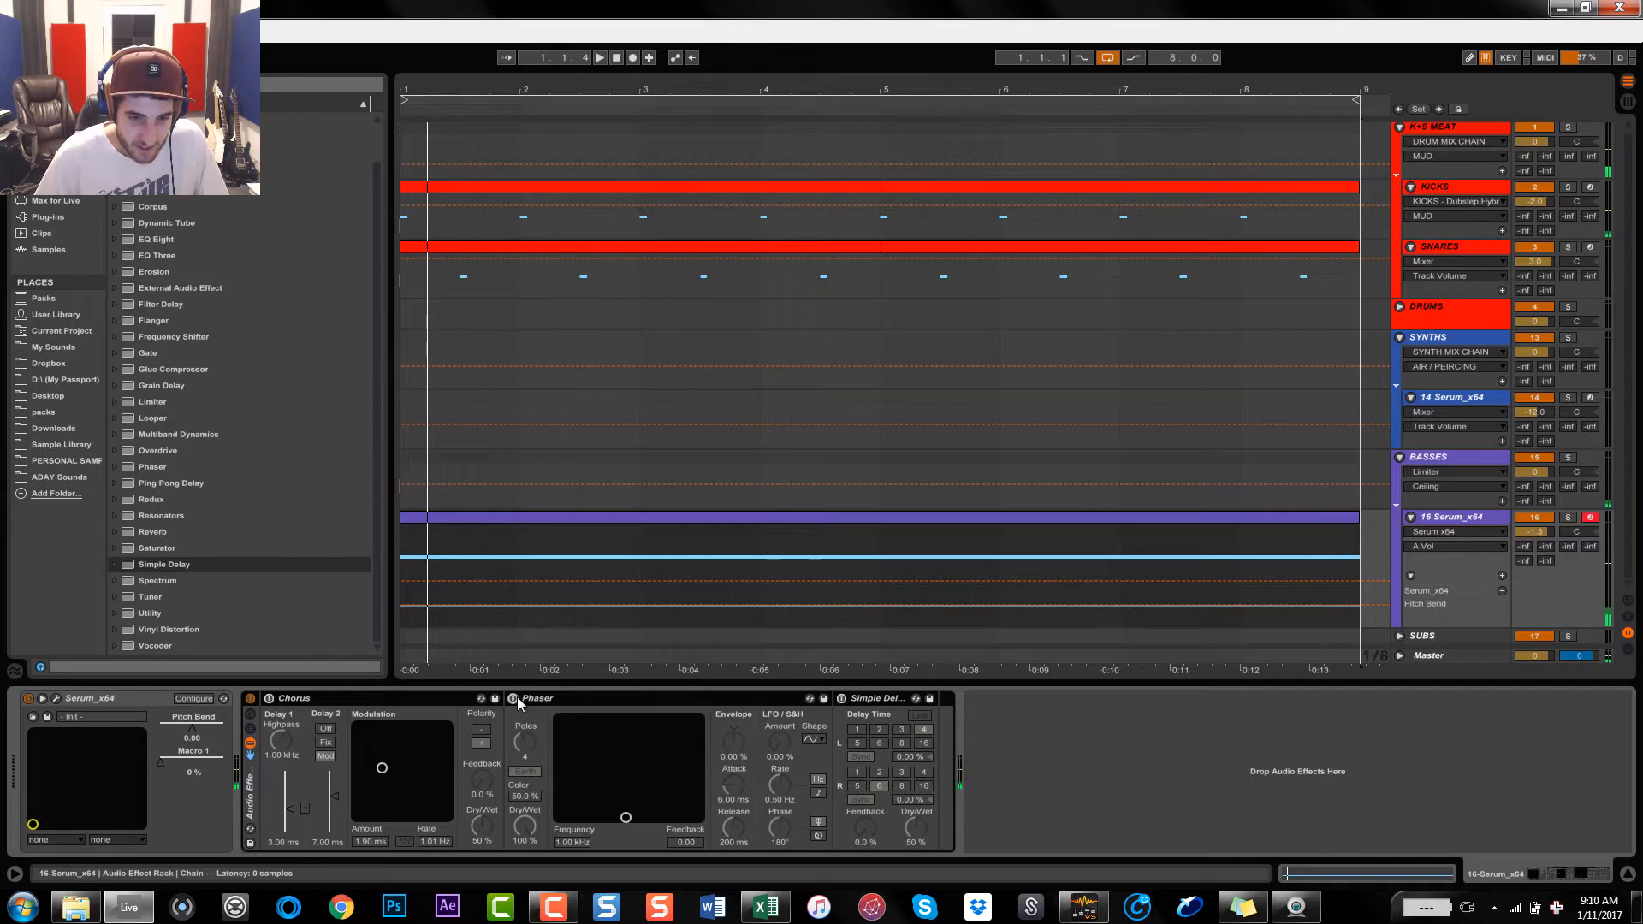
click(56, 698)
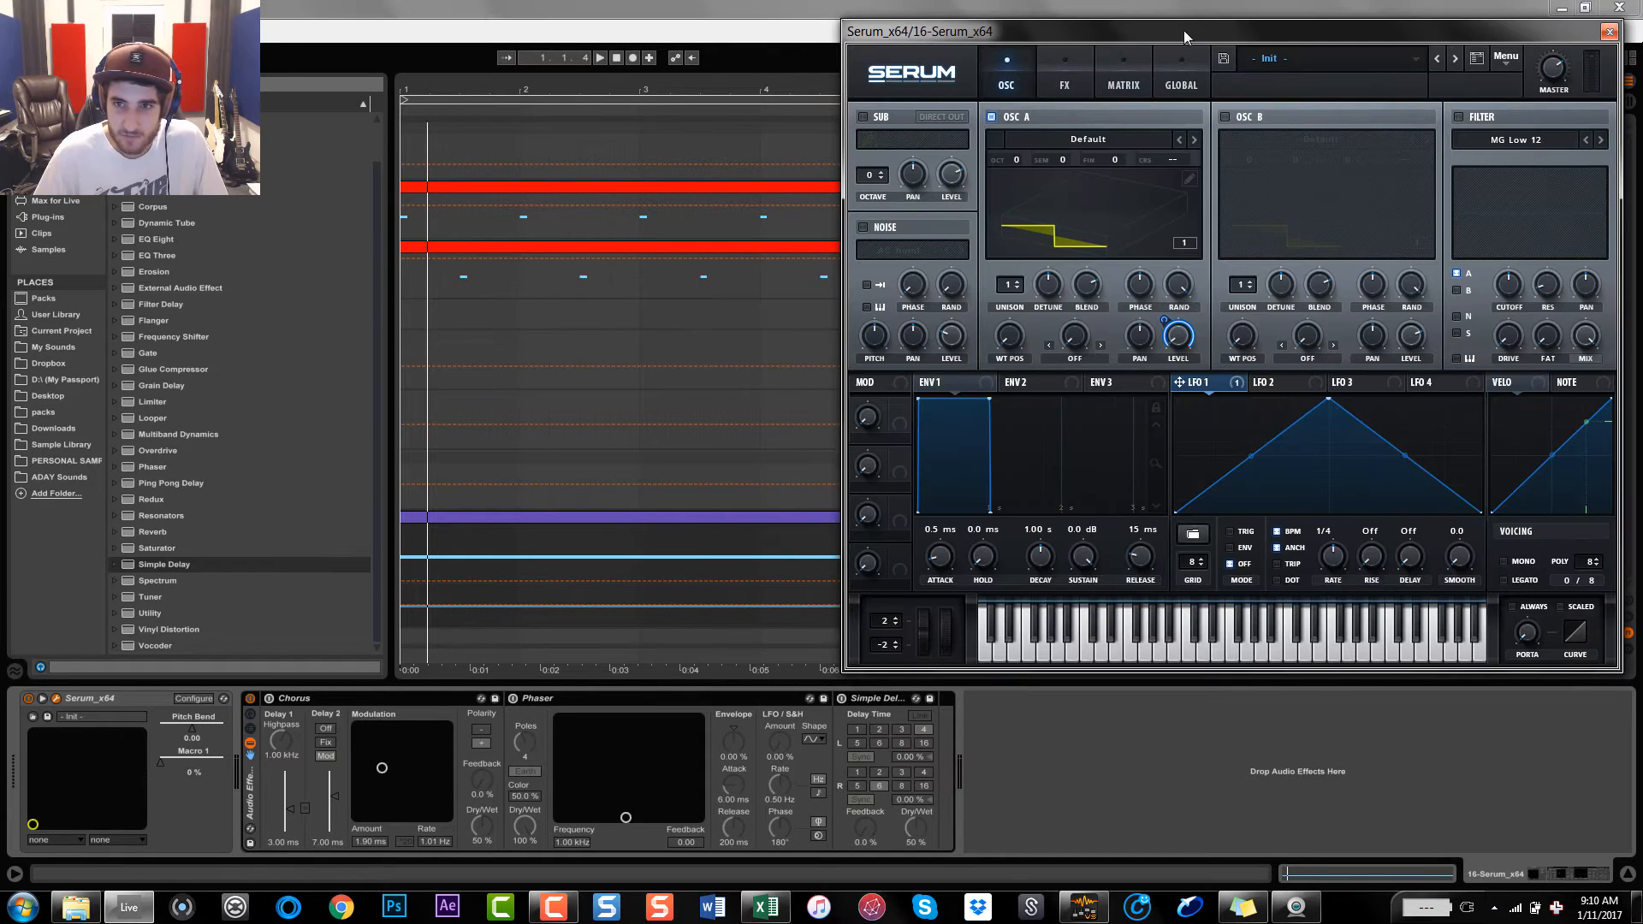
click(1077, 68)
drag(1147, 24, 751, 89)
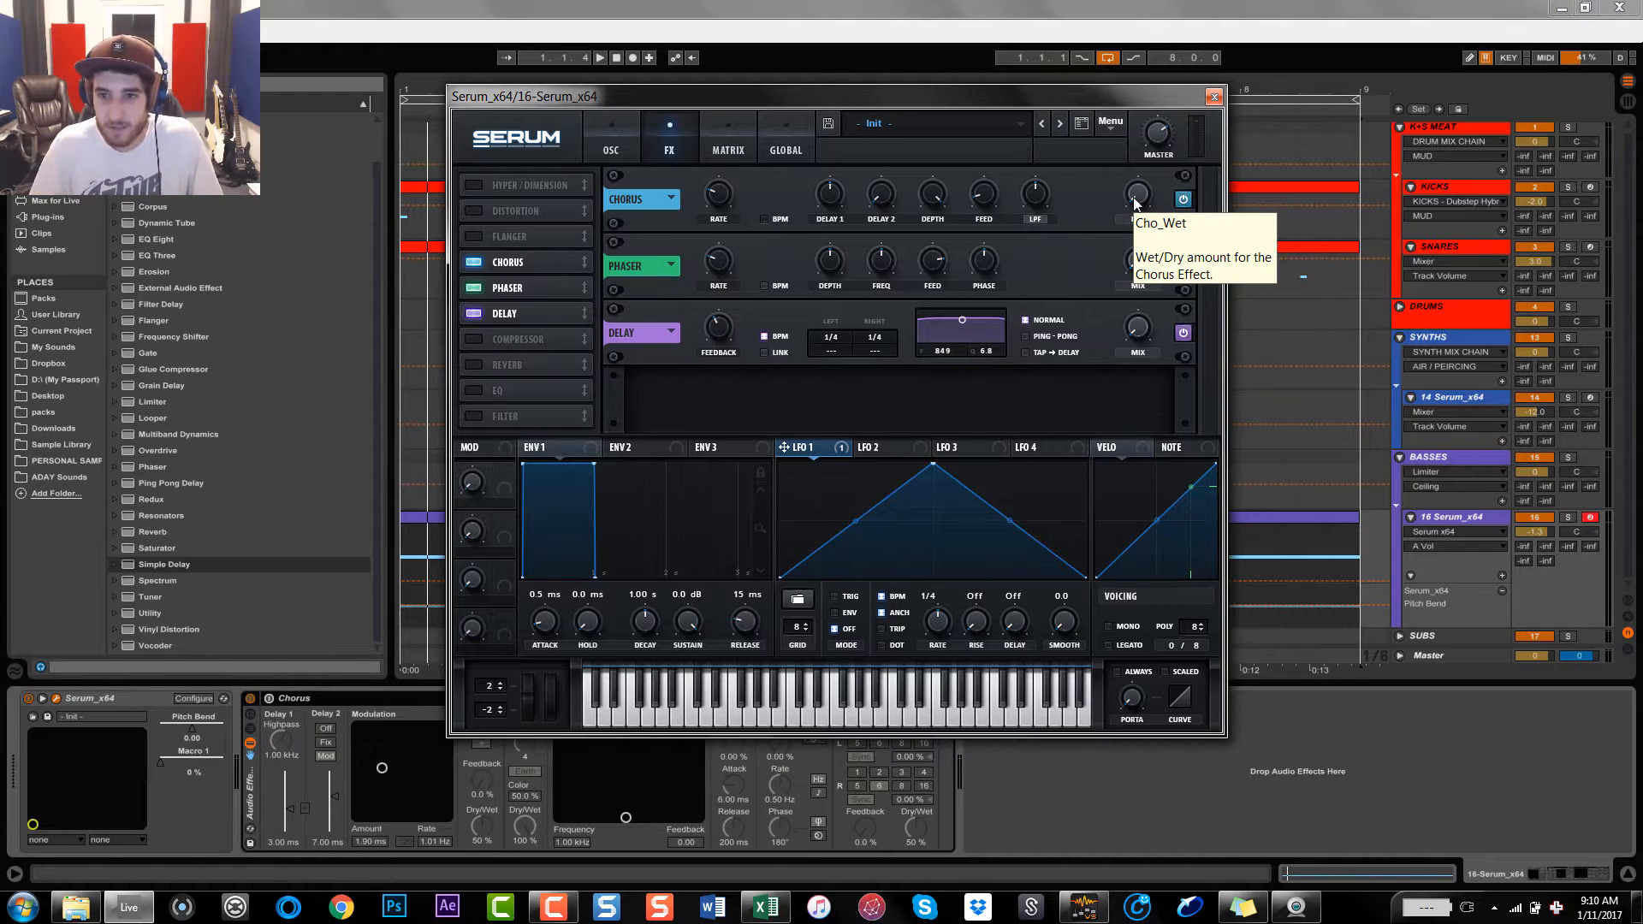
Raise Serum's chorus mix and open up the chorus low-pass filter while the loop plays
drag(1133, 199, 1136, 34)
drag(1040, 196, 1074, 69)
key(space)
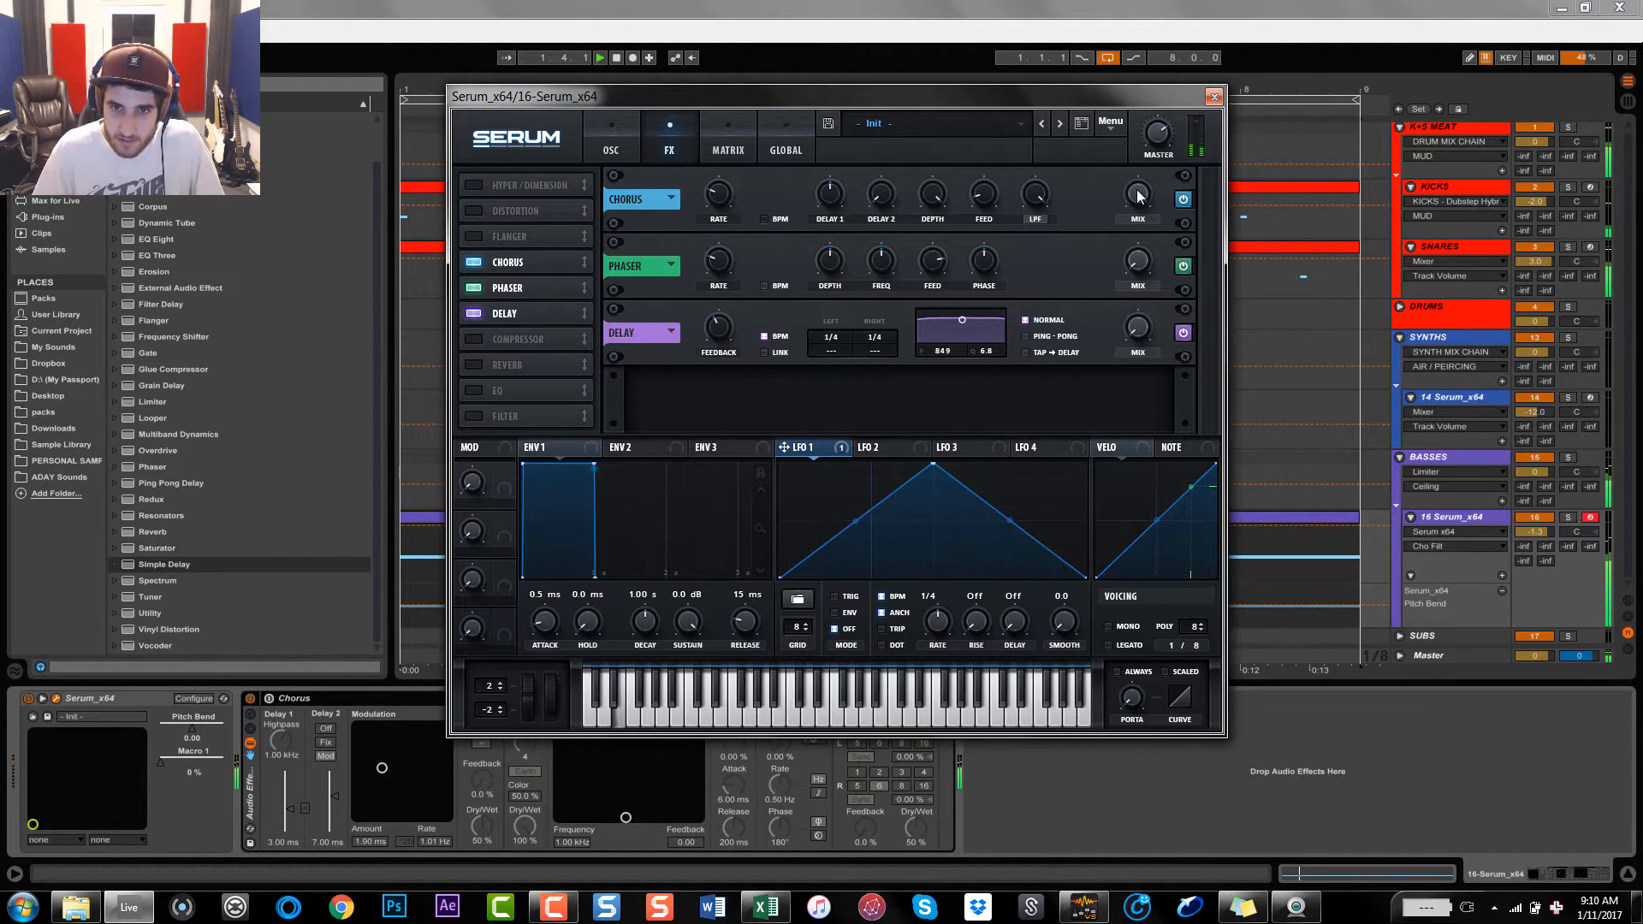
drag(1036, 196, 1058, 162)
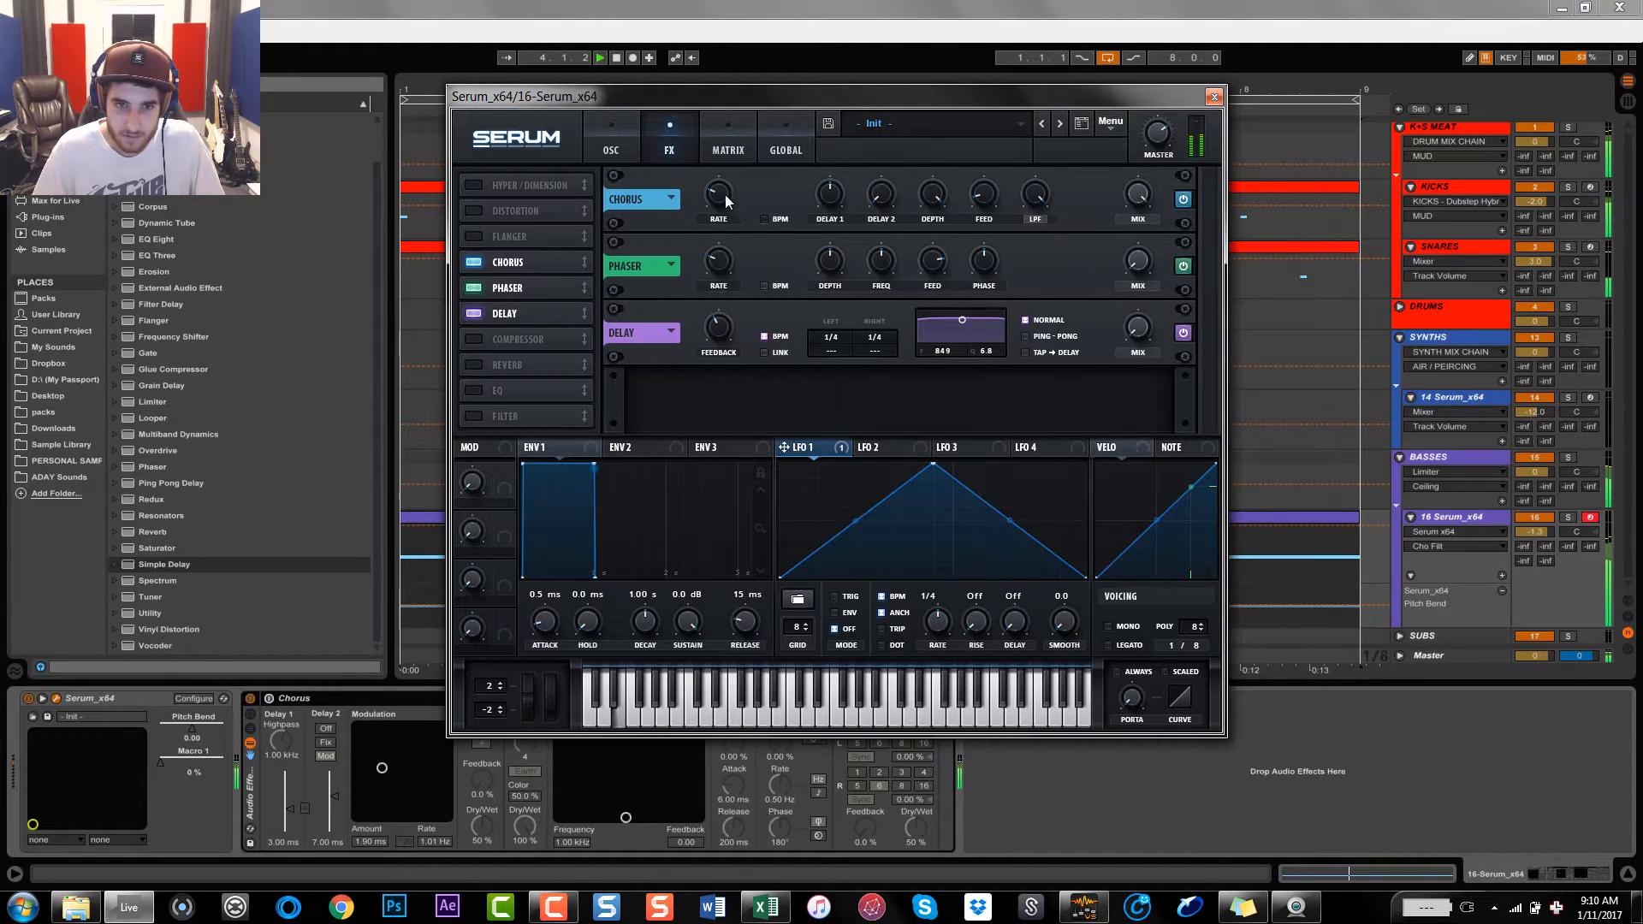
Sync the chorus rate to BPM and set it to 4 bar
drag(725, 193, 808, 246)
click(764, 219)
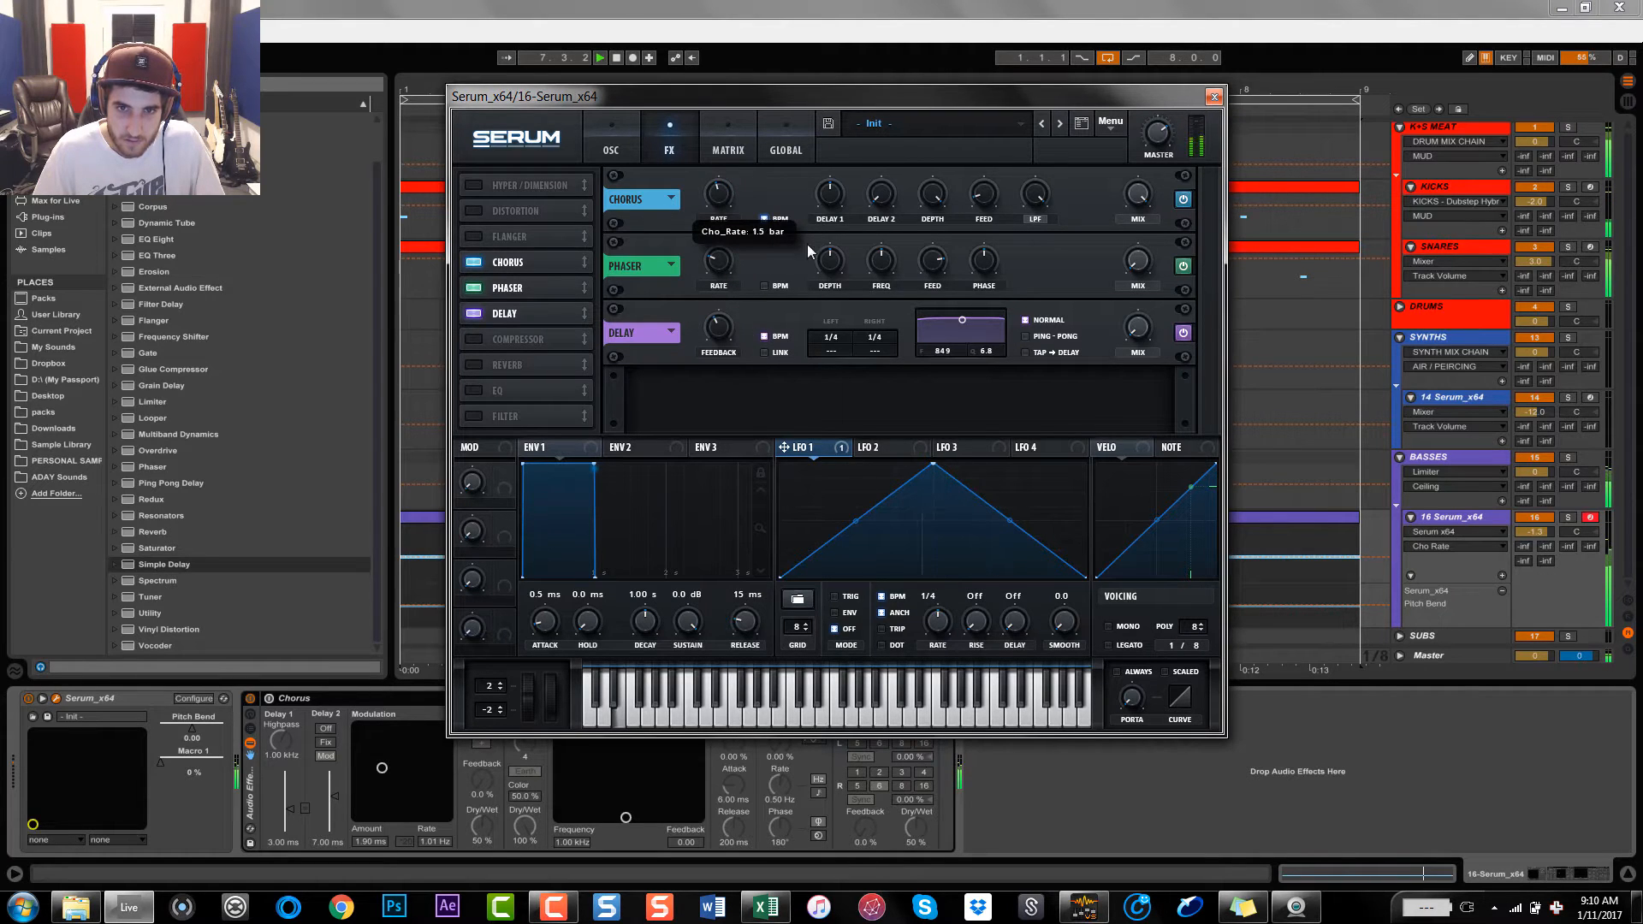
drag(720, 190, 717, 223)
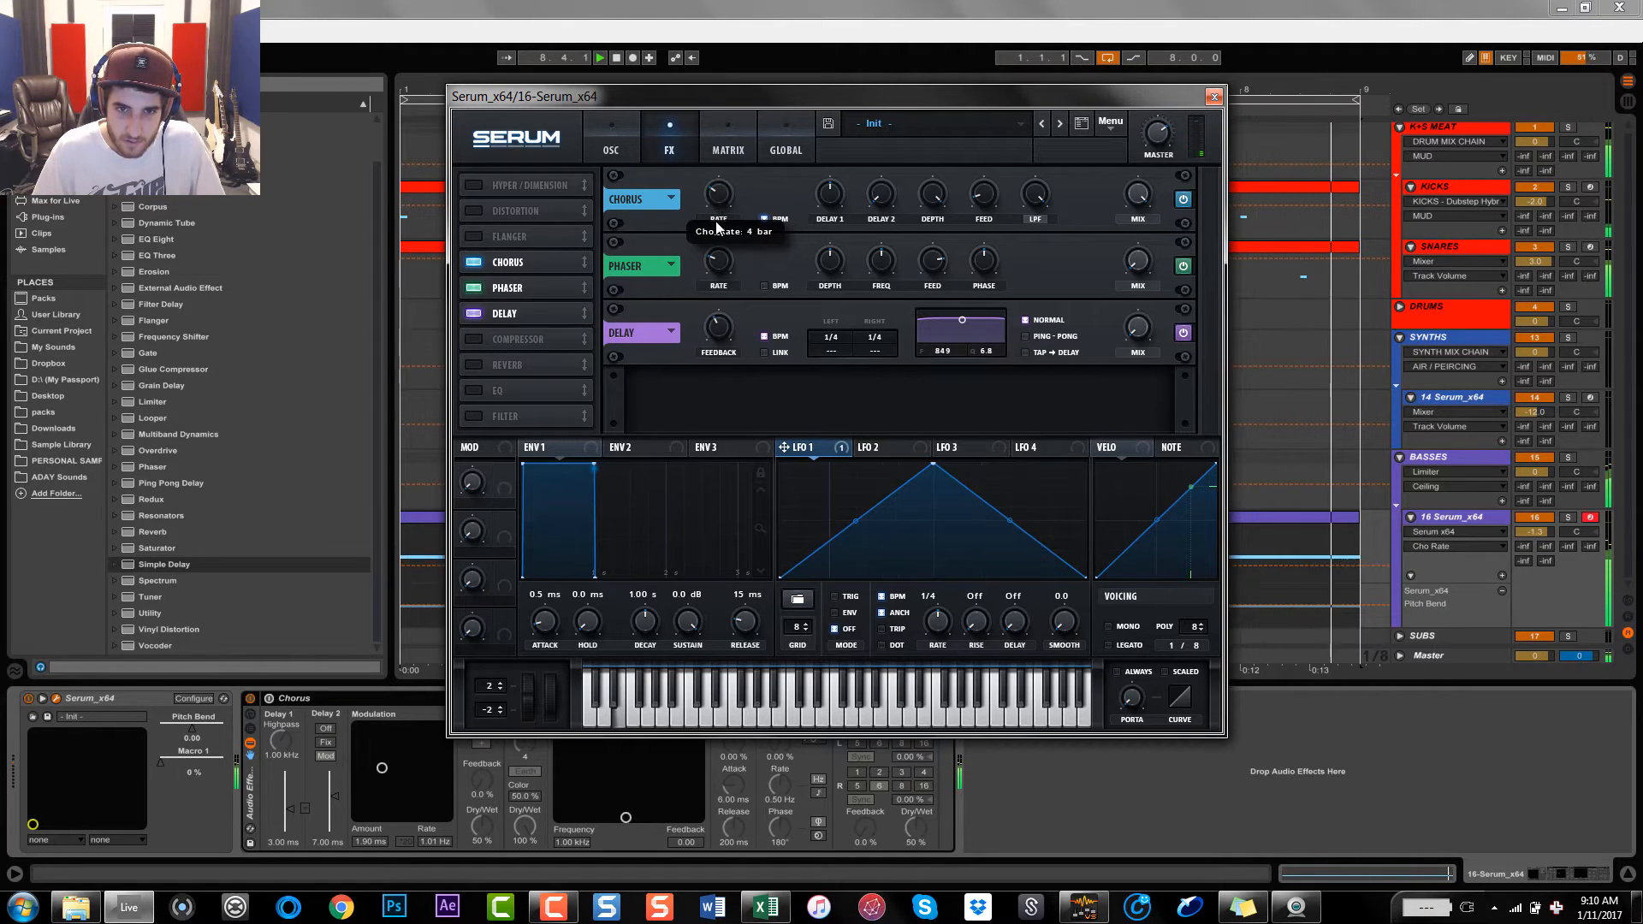
Shape the chorus by raising Delay 1 and feedback and reducing the depth
drag(831, 195, 840, 126)
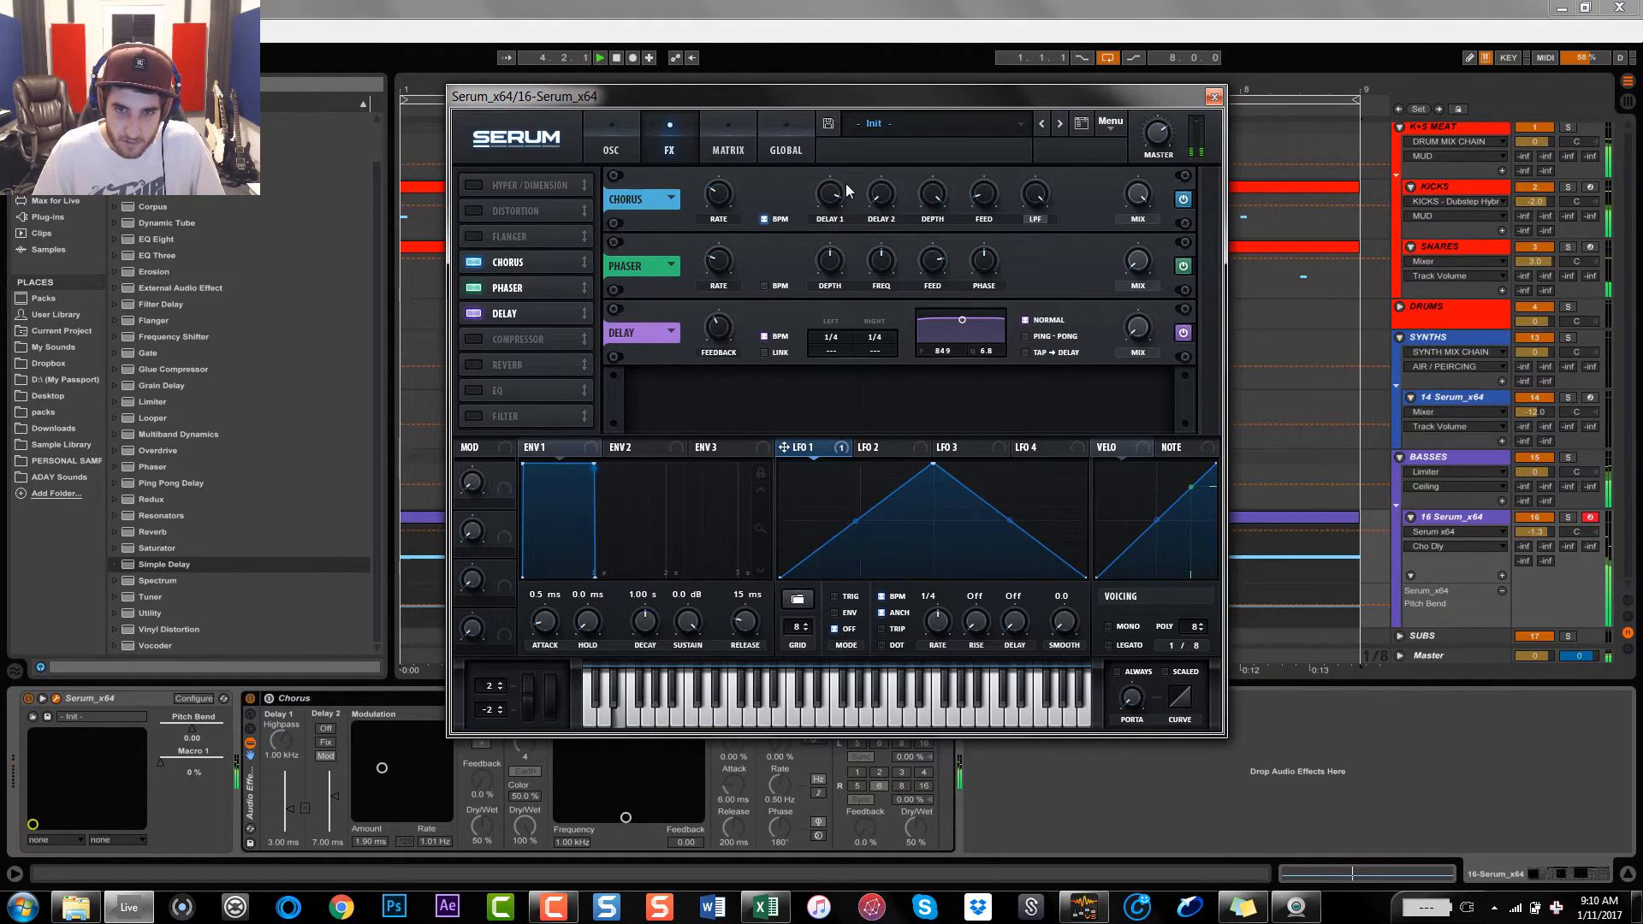
drag(835, 193, 835, 206)
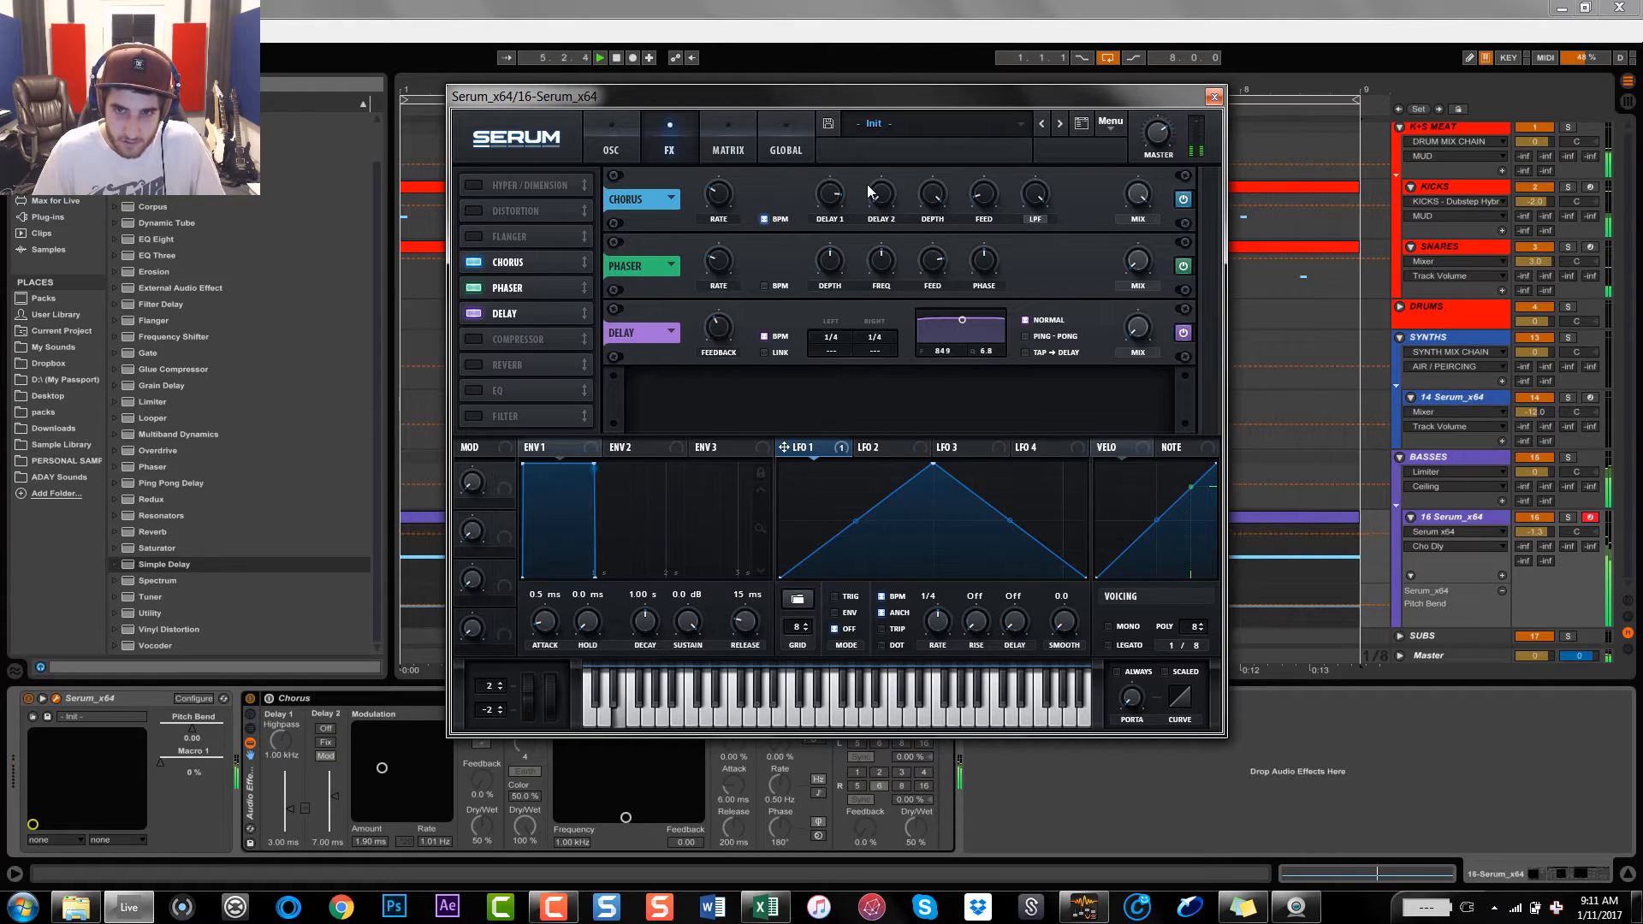
drag(934, 193, 927, 297)
drag(989, 198, 992, 63)
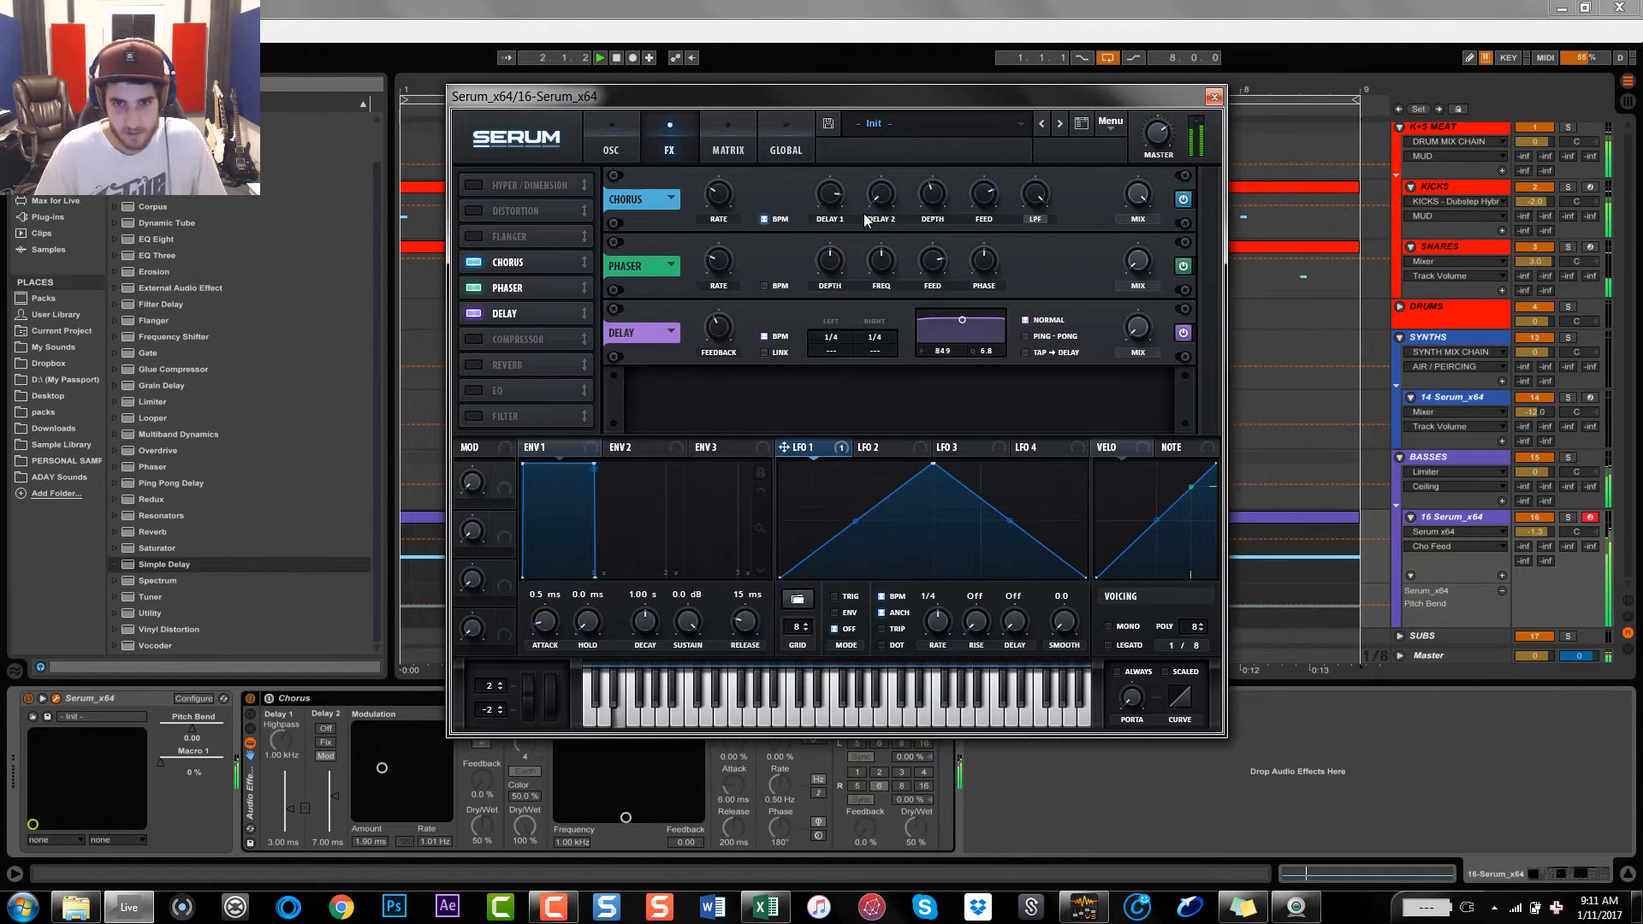
drag(936, 197, 938, 220)
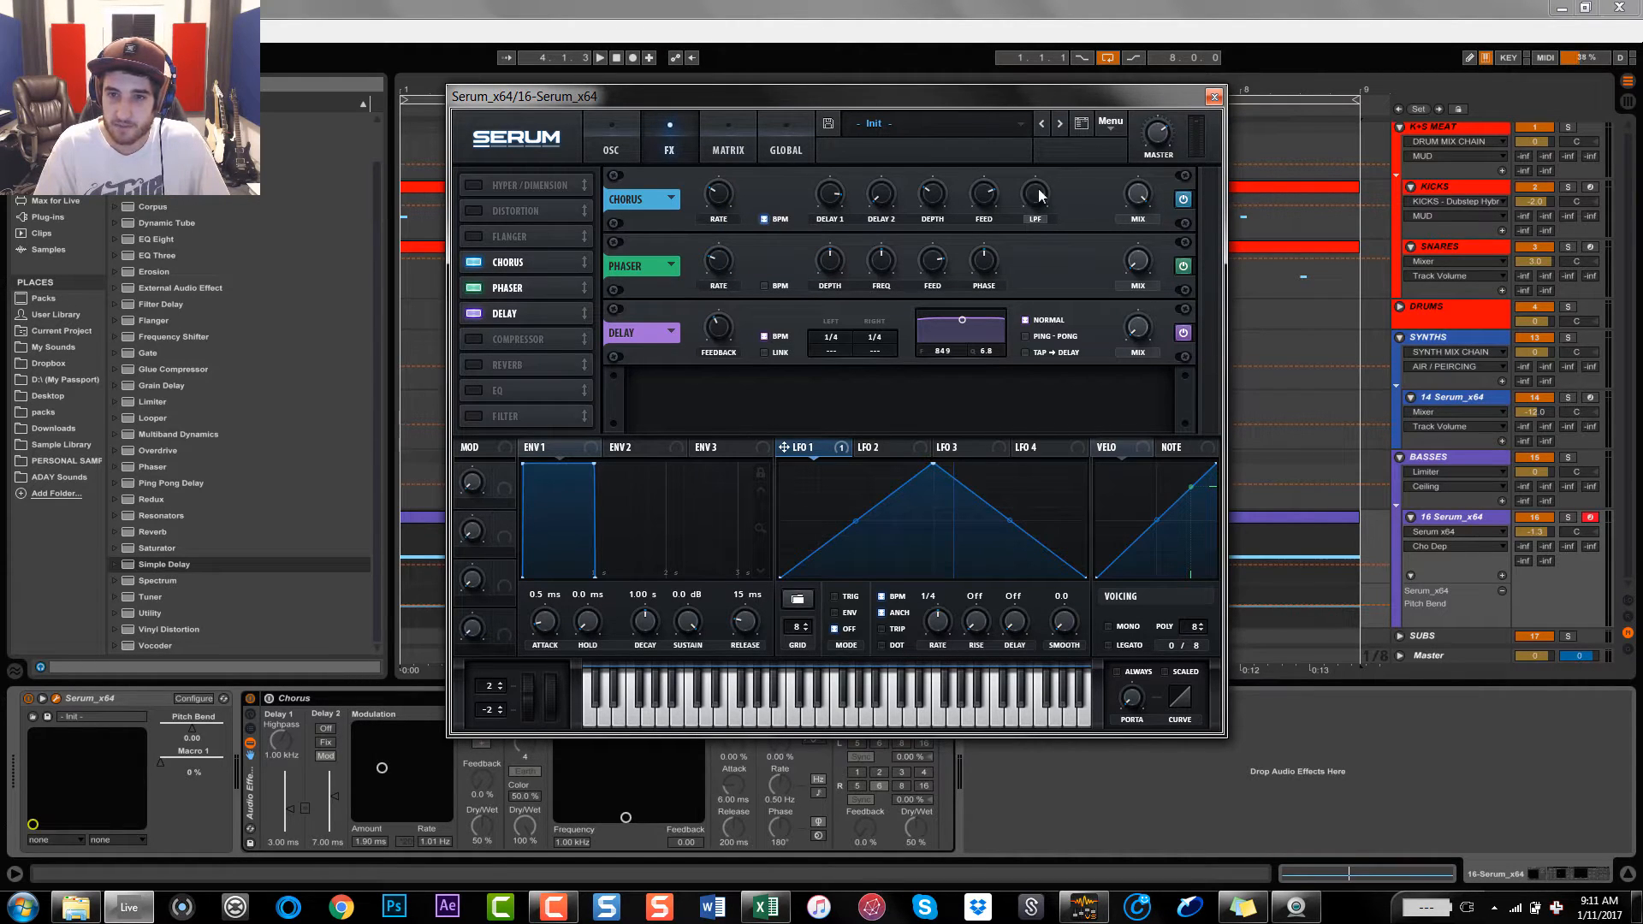
click(881, 195)
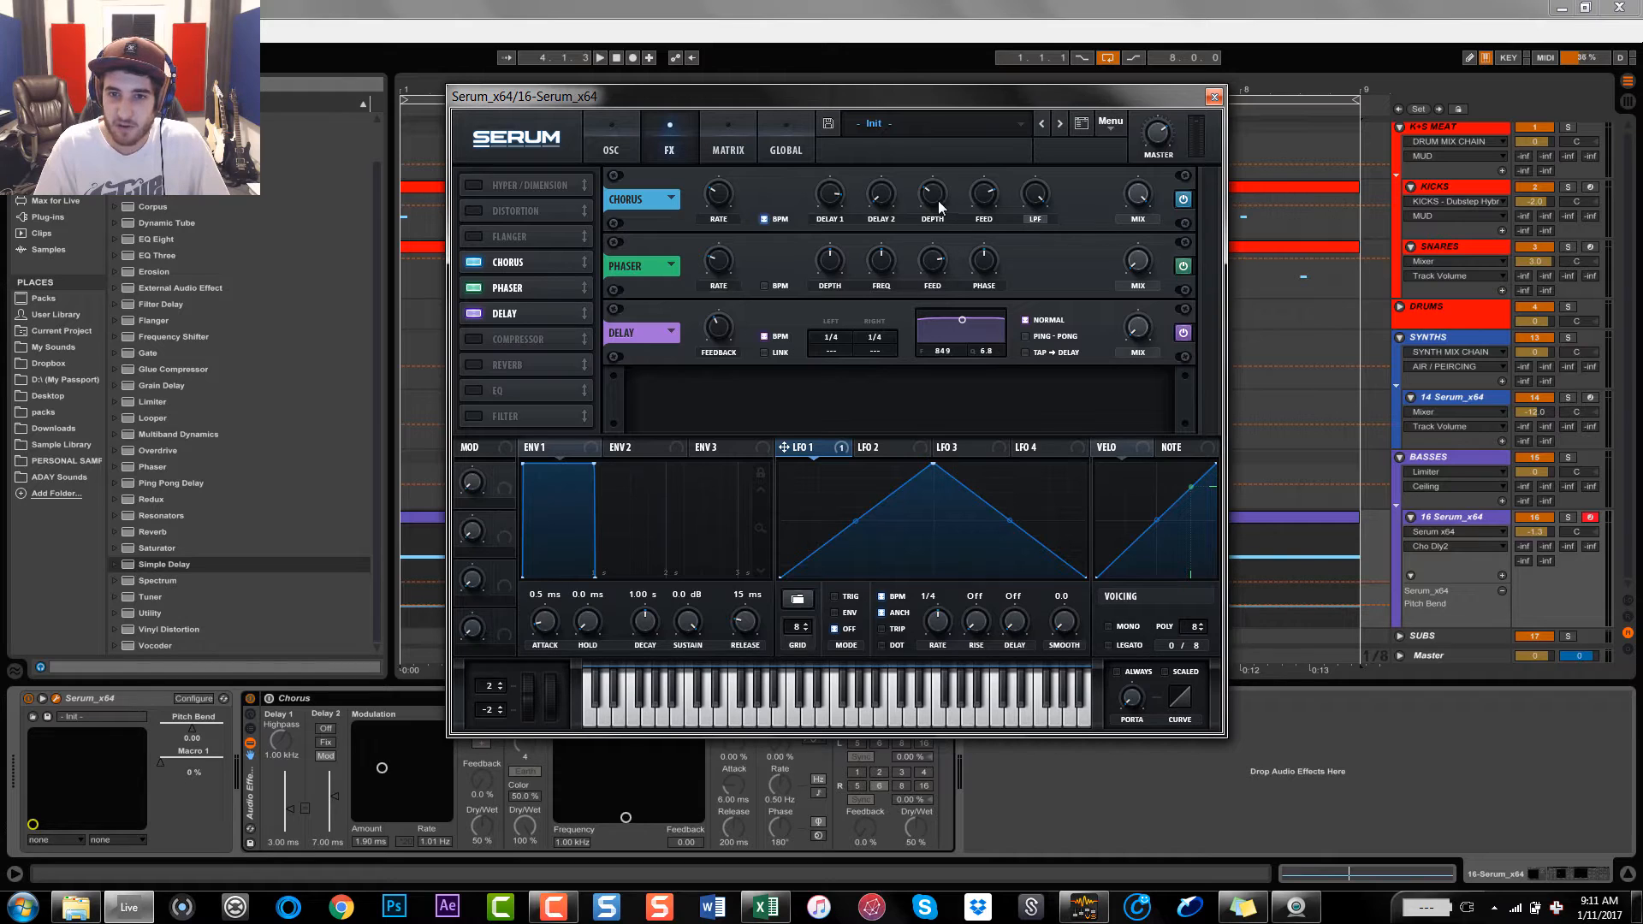
click(1044, 191)
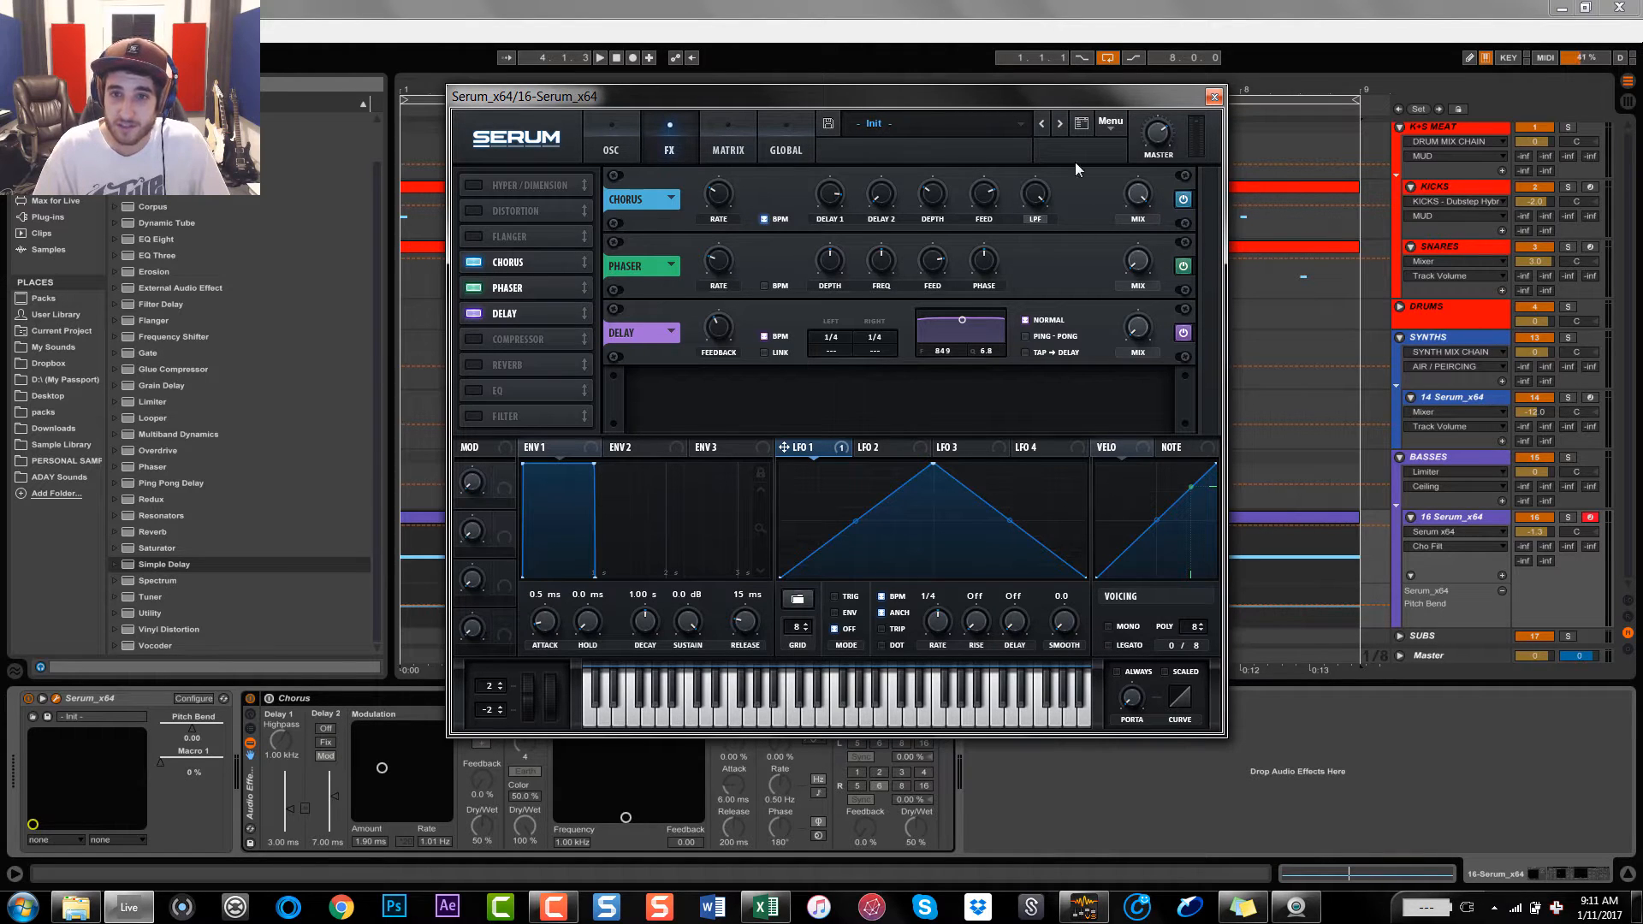
Compare the playing bass with and without the chorus, and leave the chorus bypassed
key(space)
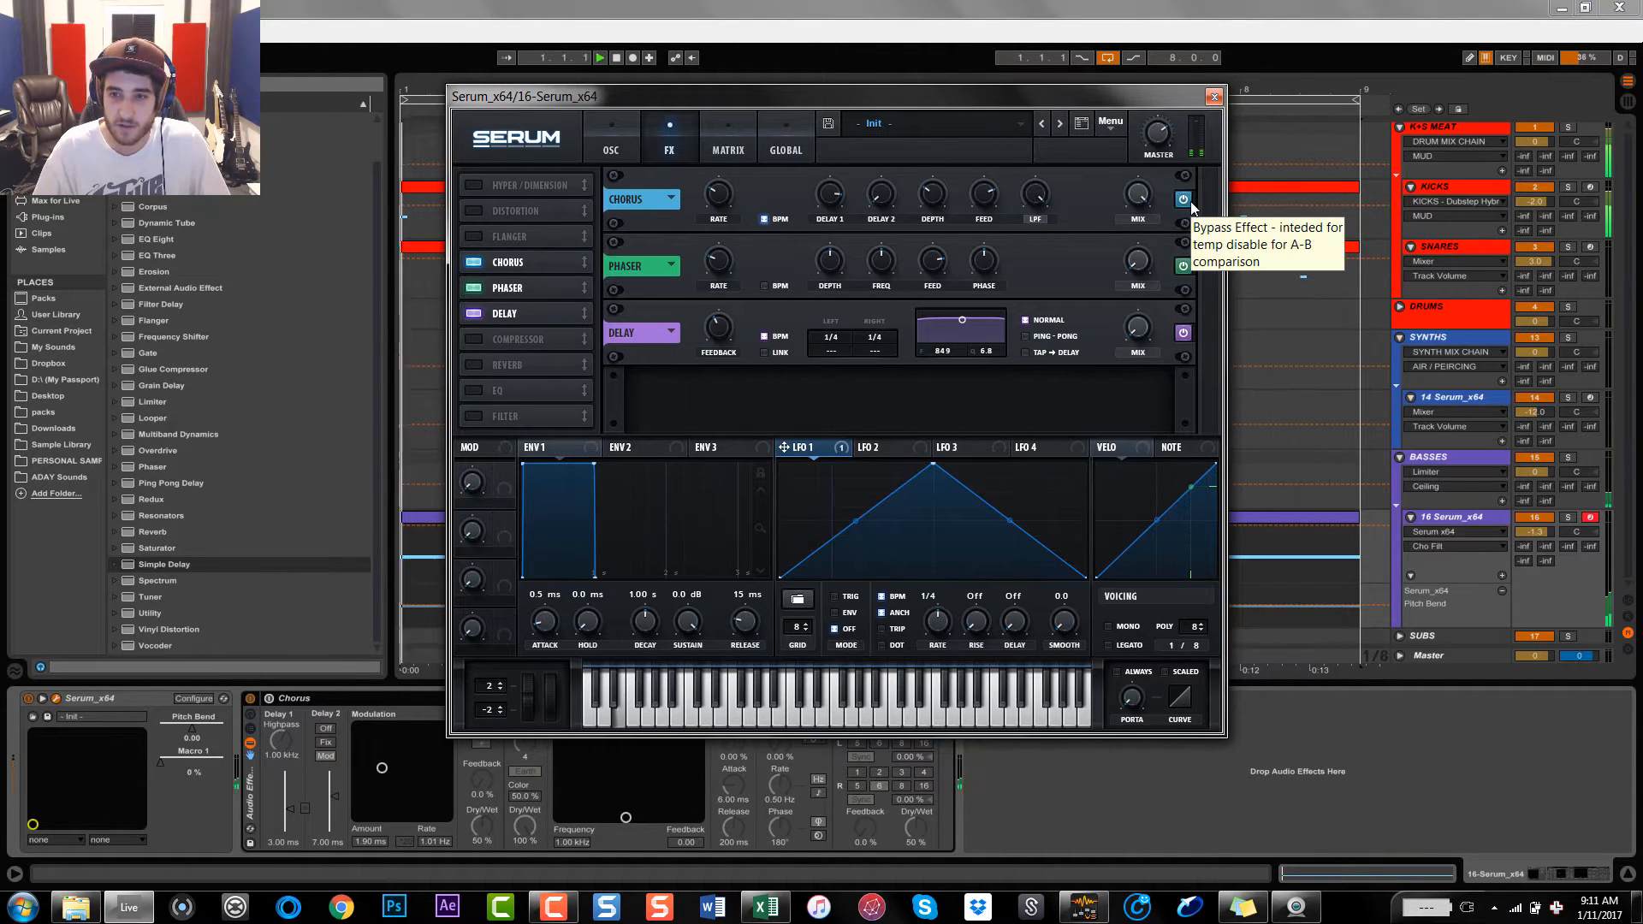
click(1189, 200)
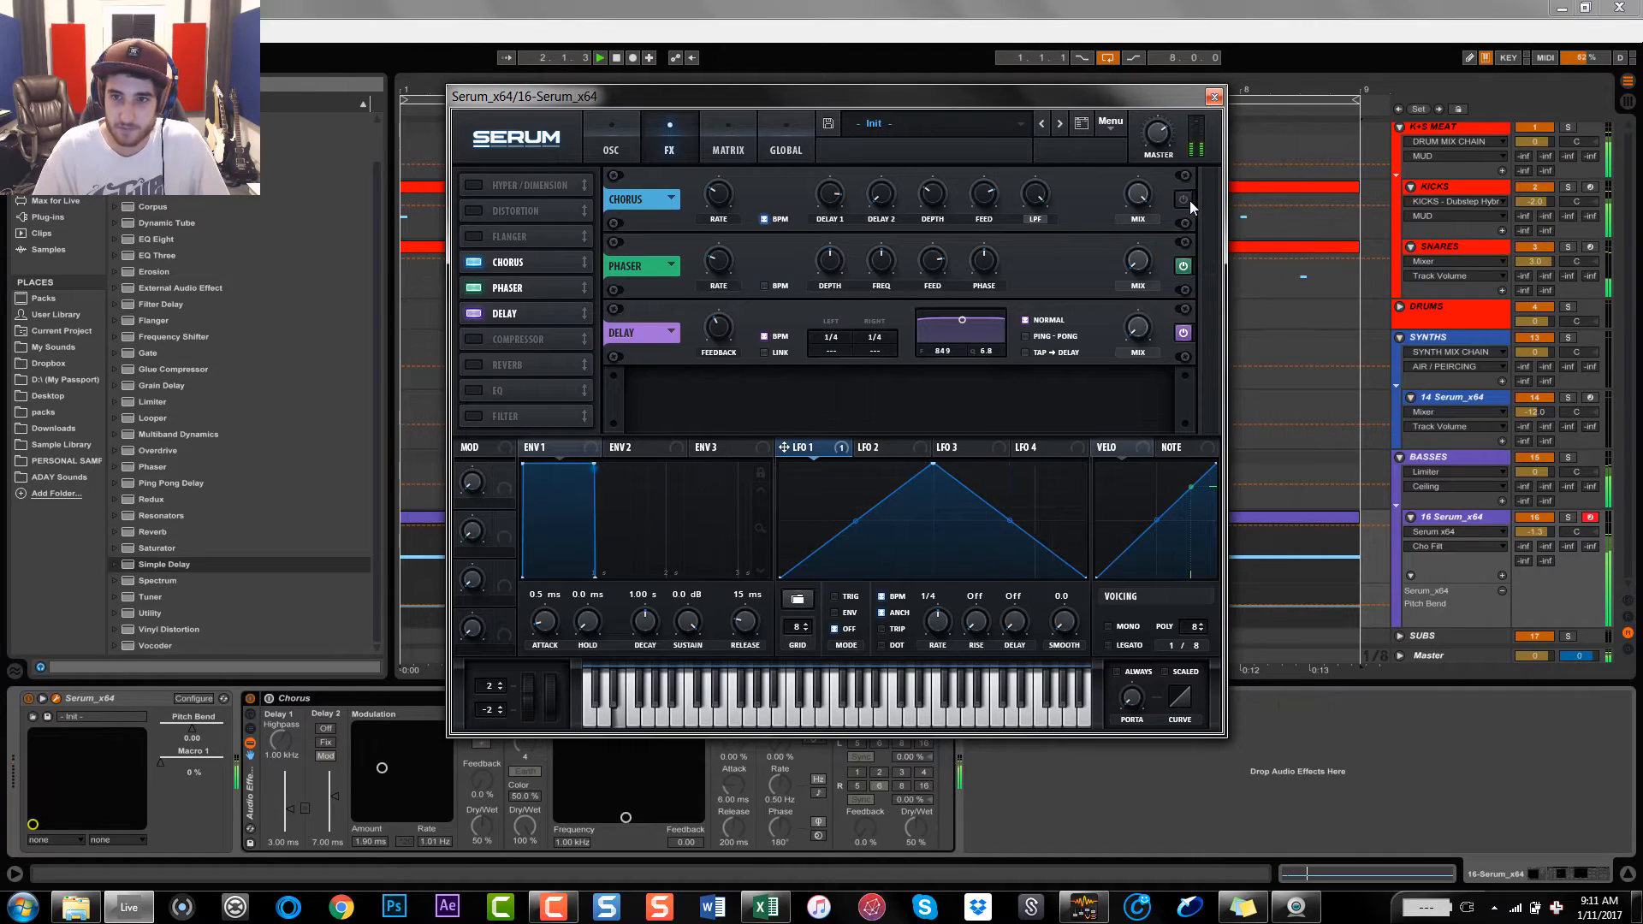
click(1185, 200)
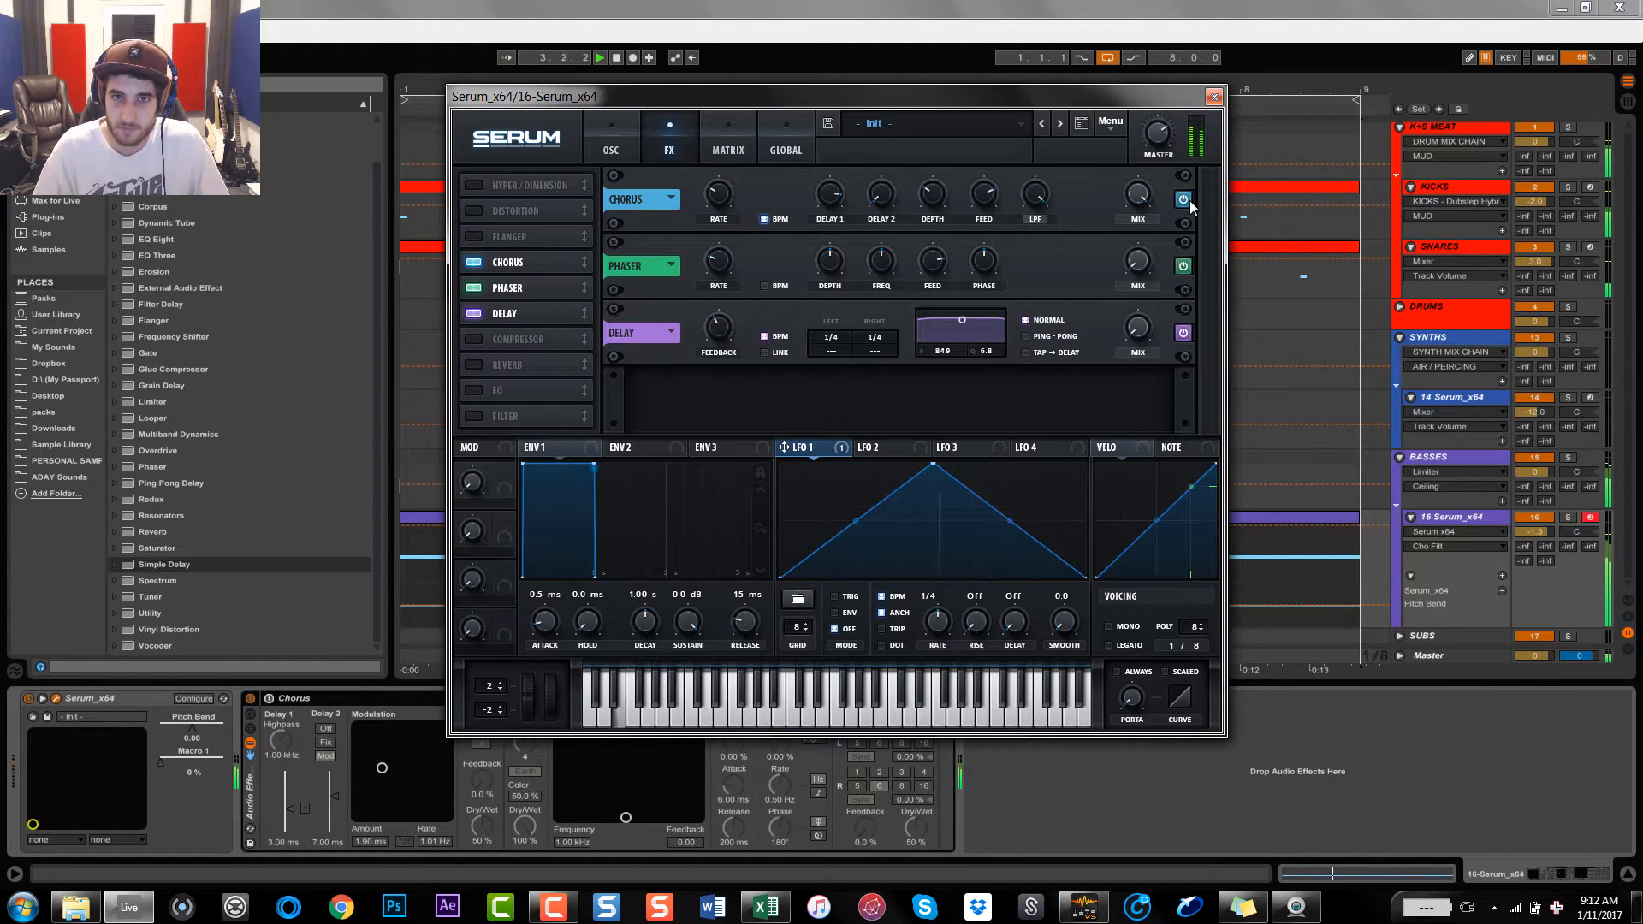
click(1189, 200)
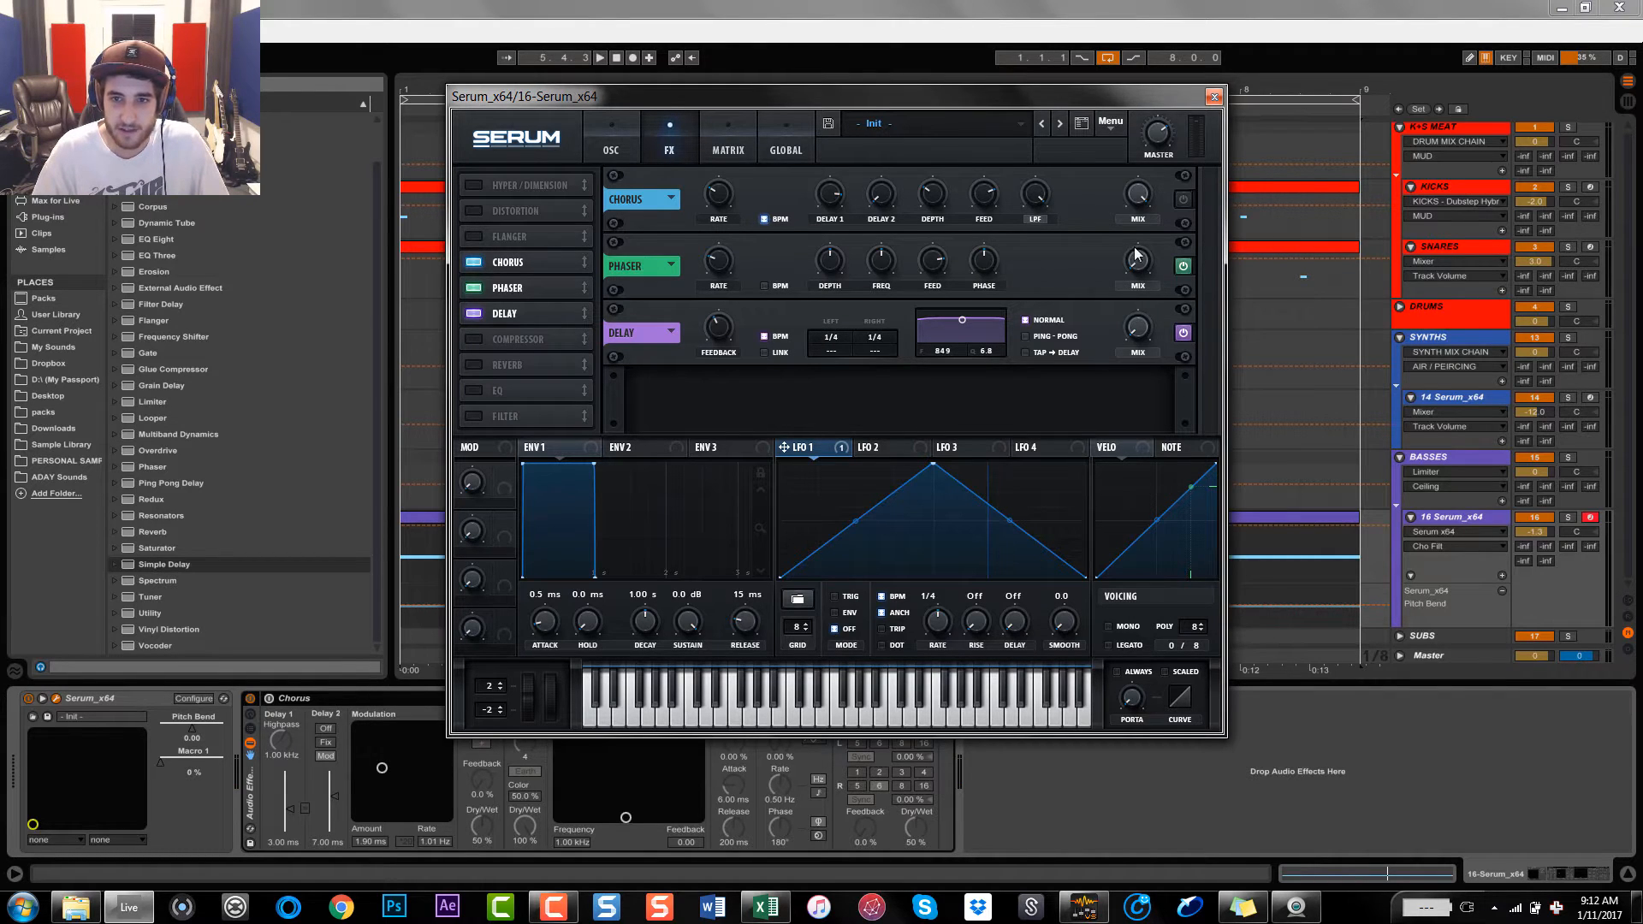
Raise the phaser mix and sync the phaser rate to BPM at 2 bar while the loop plays
drag(1146, 257, 1187, 3)
key(space)
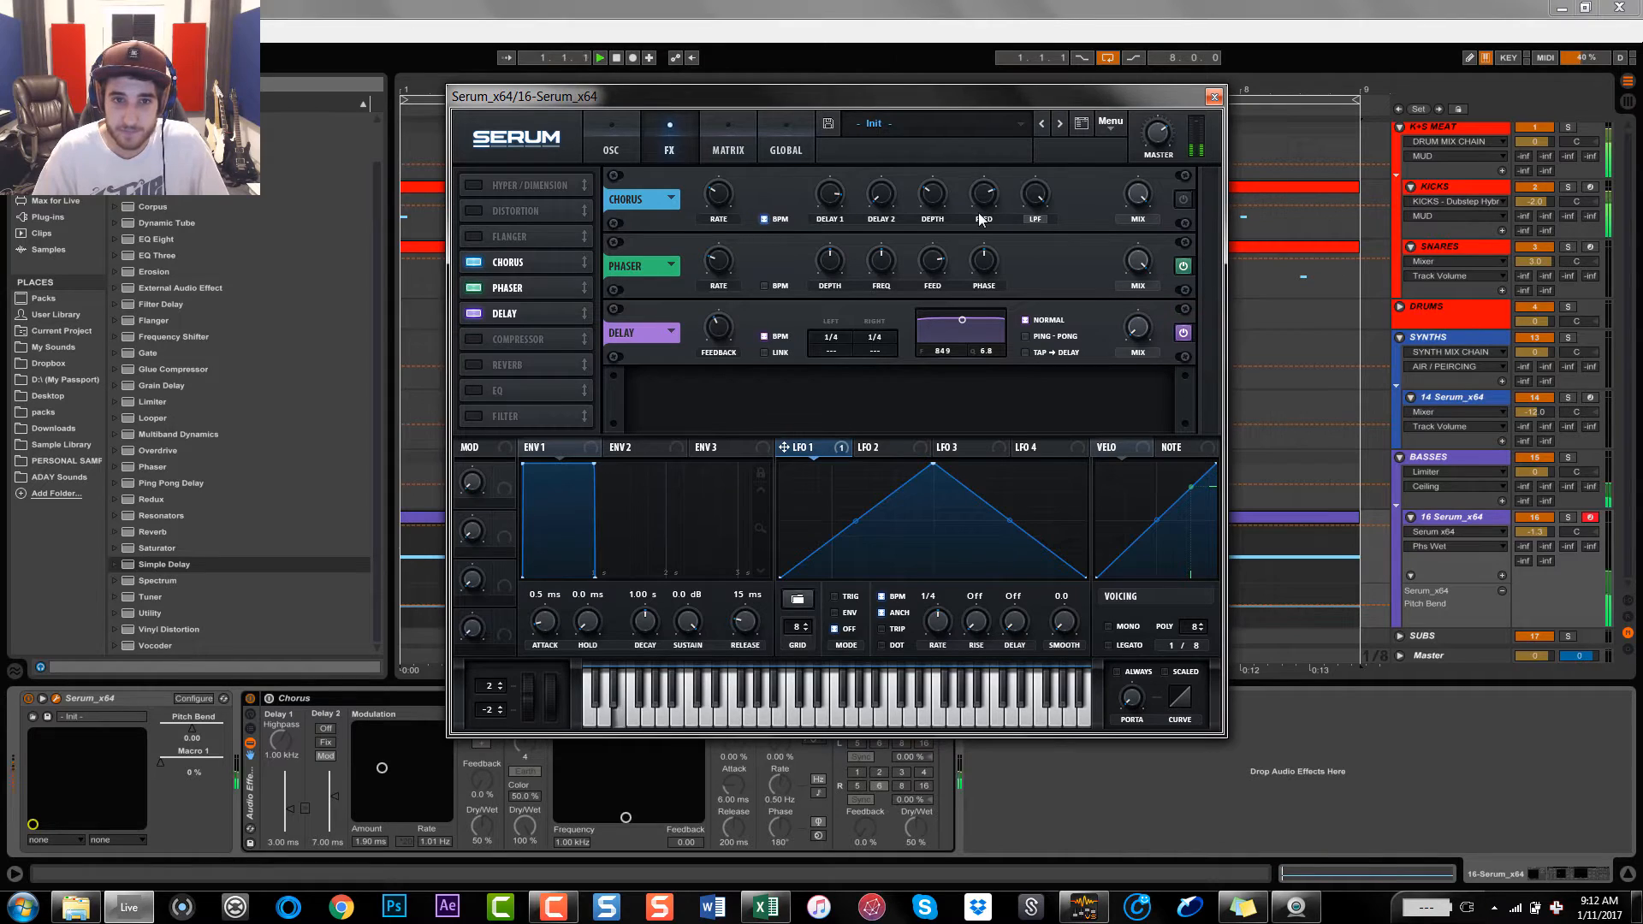
drag(715, 261, 714, 299)
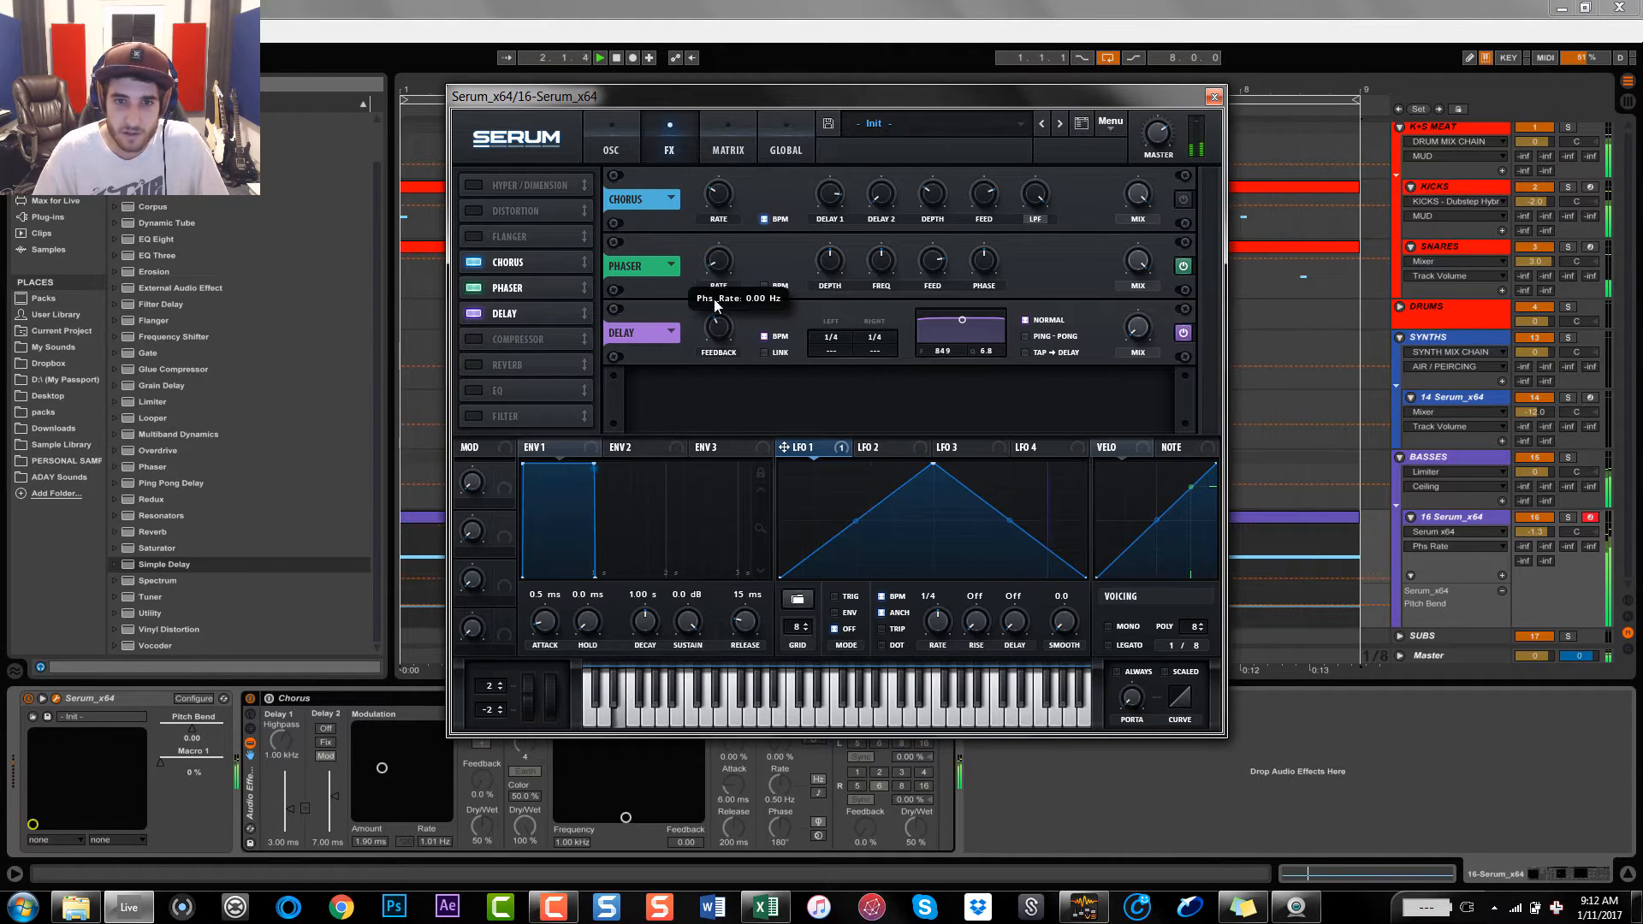
click(765, 285)
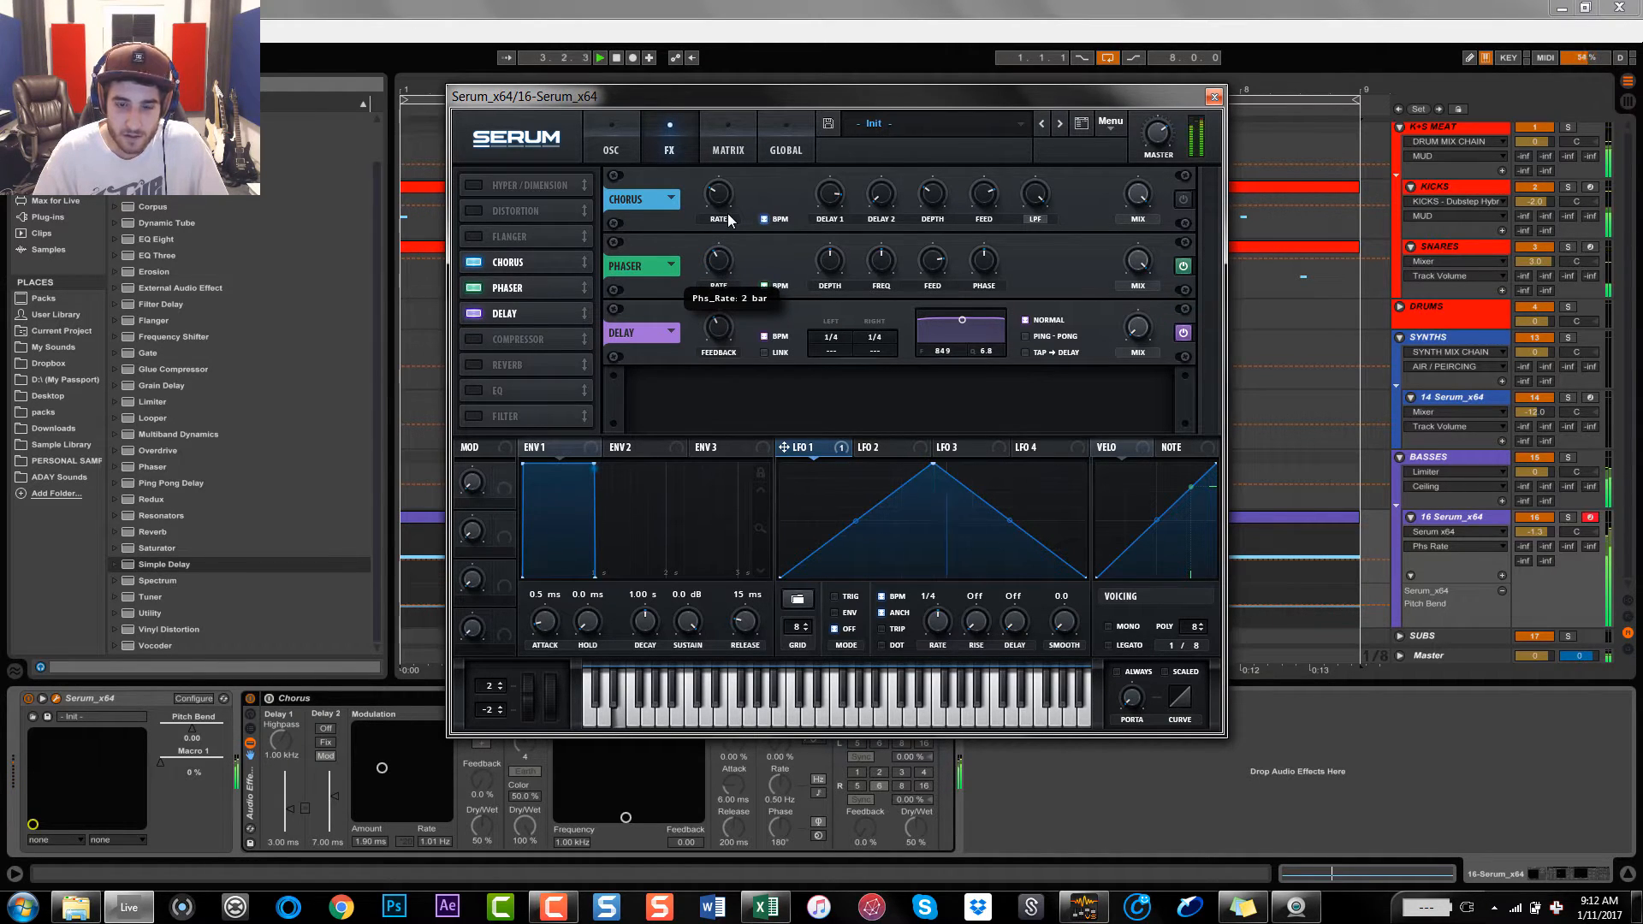
Lower the phaser depth, and tune the phaser frequency with LFO 1 assigned to modulate it
drag(826, 259, 880, 351)
drag(883, 262, 882, 246)
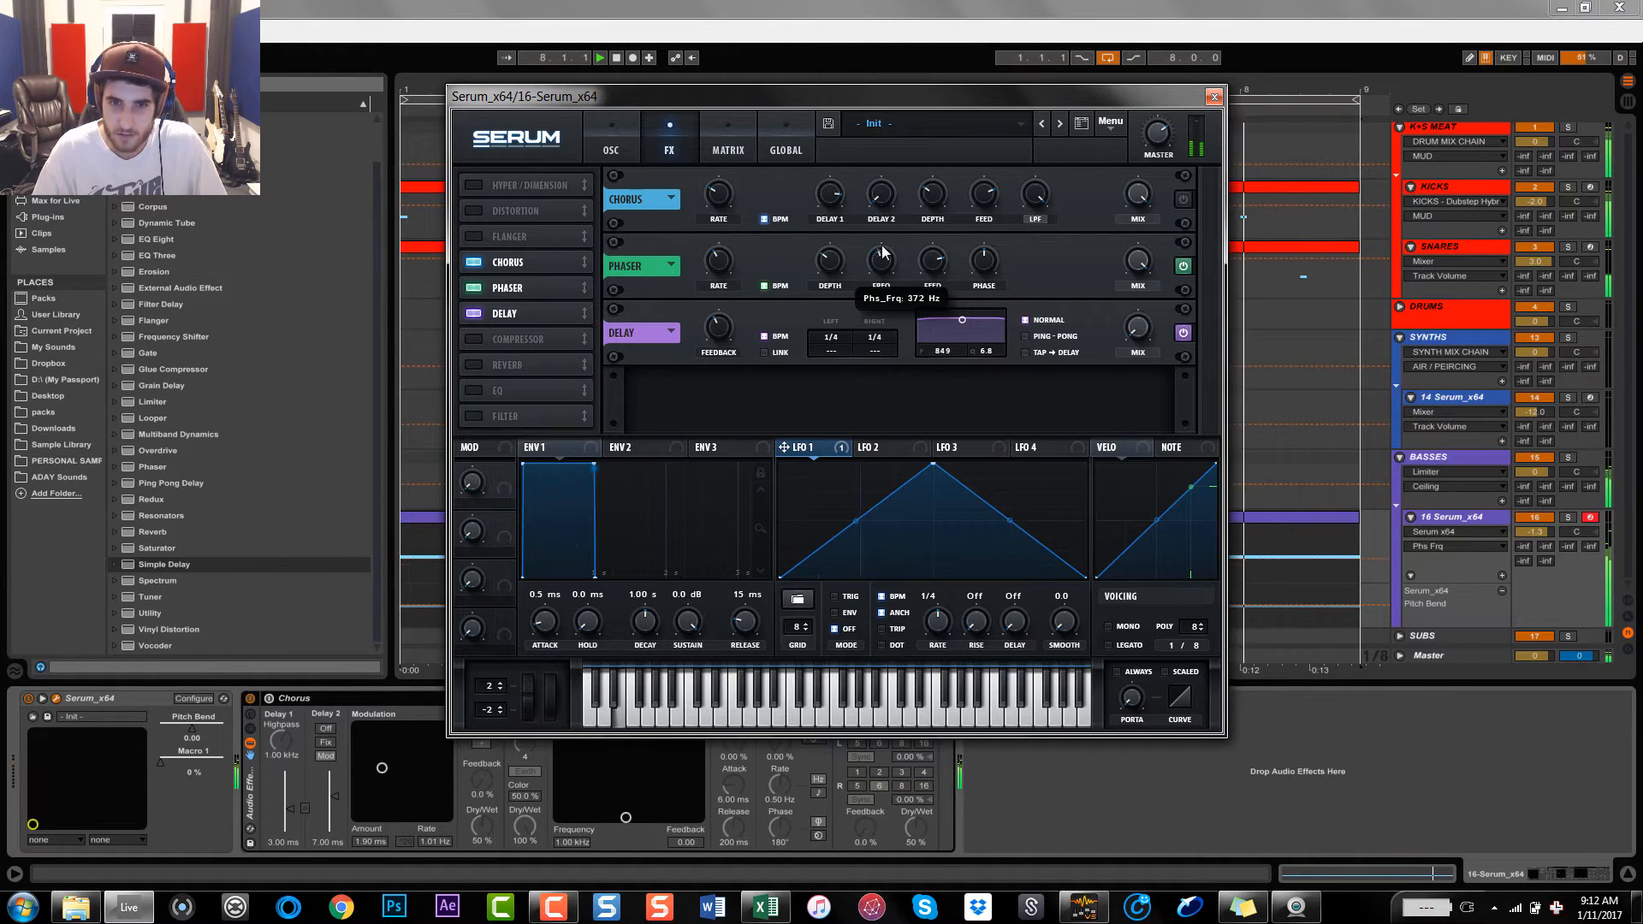
drag(784, 446, 867, 231)
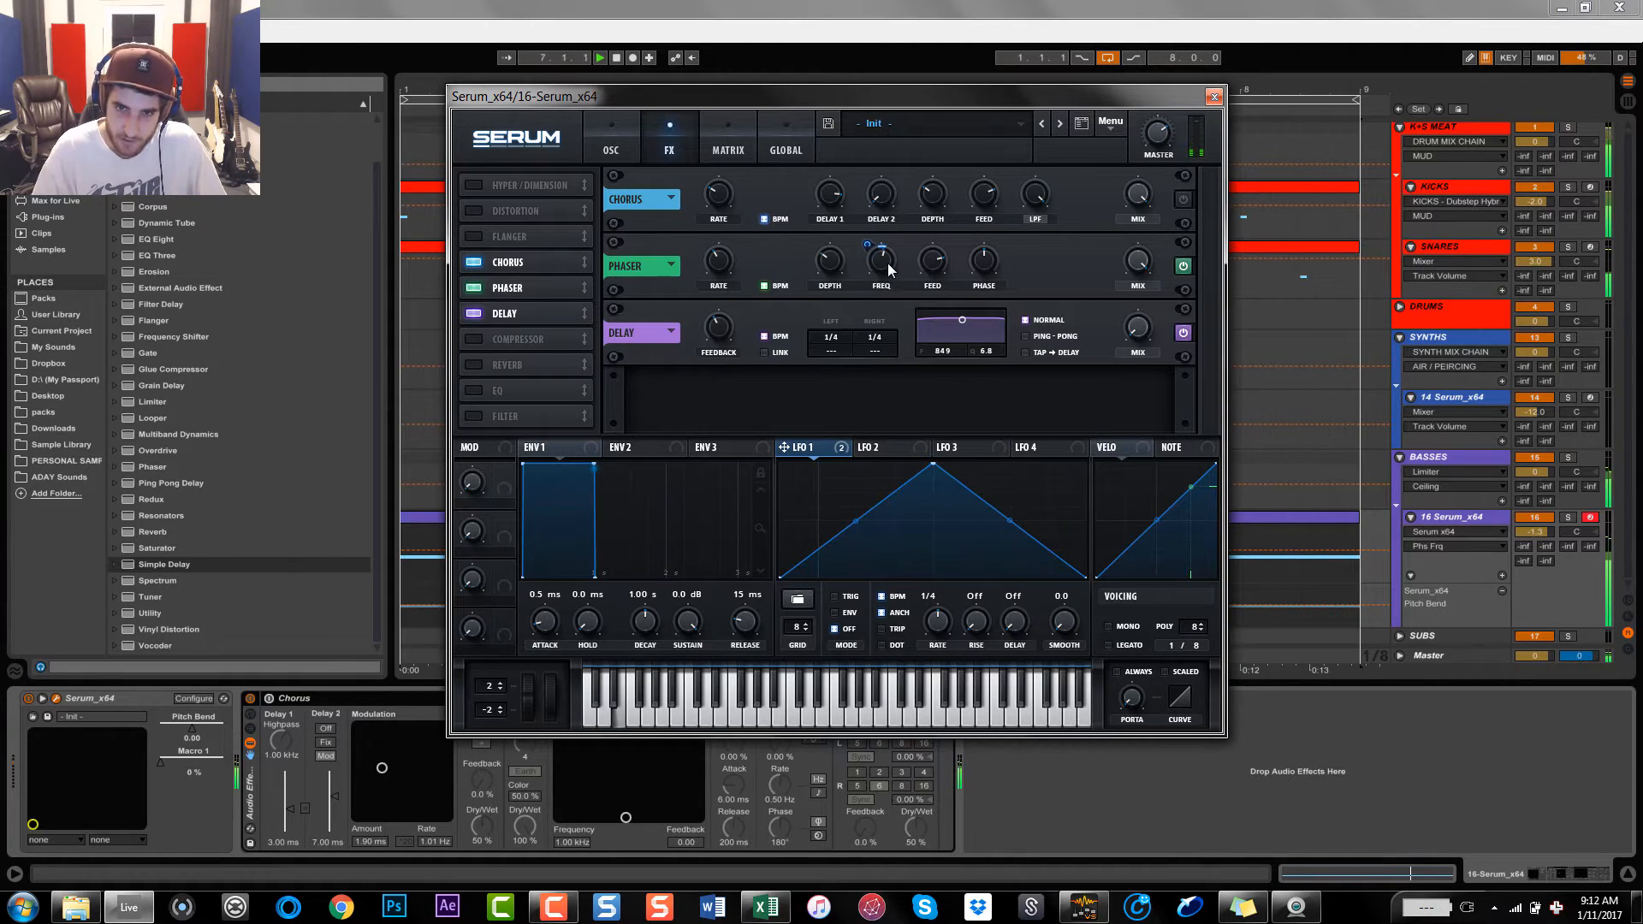
drag(887, 264, 899, 276)
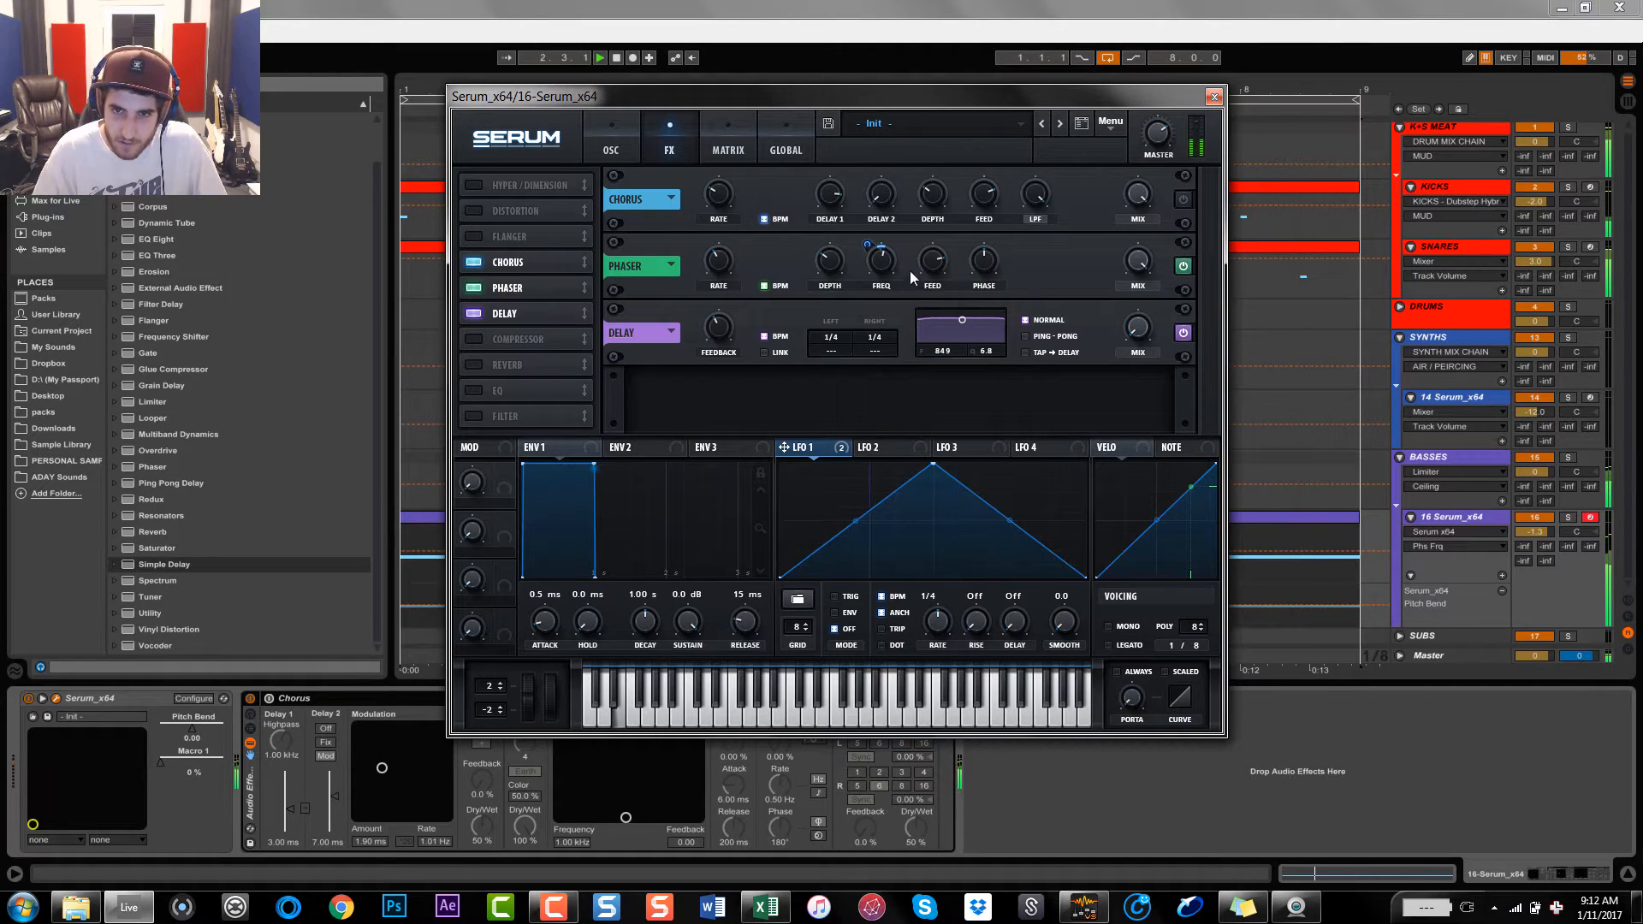
Set the phaser feedback to about 61% and readjust the phaser depth
mouse_move(947, 309)
mouse_down()
mouse_move(944, 223)
mouse_move(949, 313)
mouse_up()
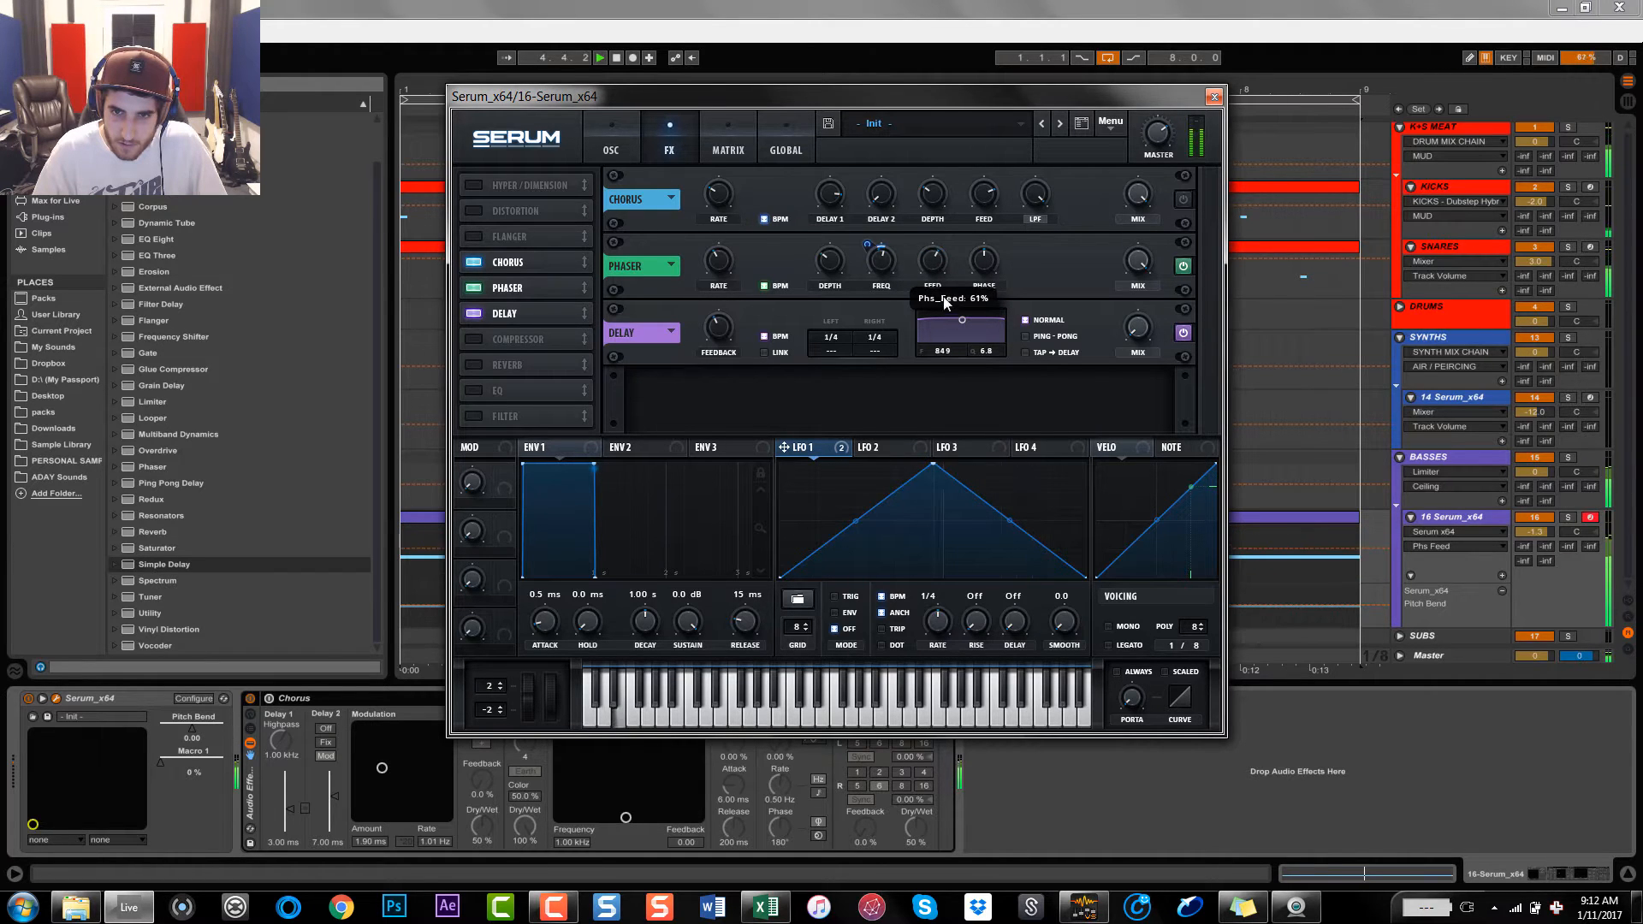
drag(822, 259, 846, 107)
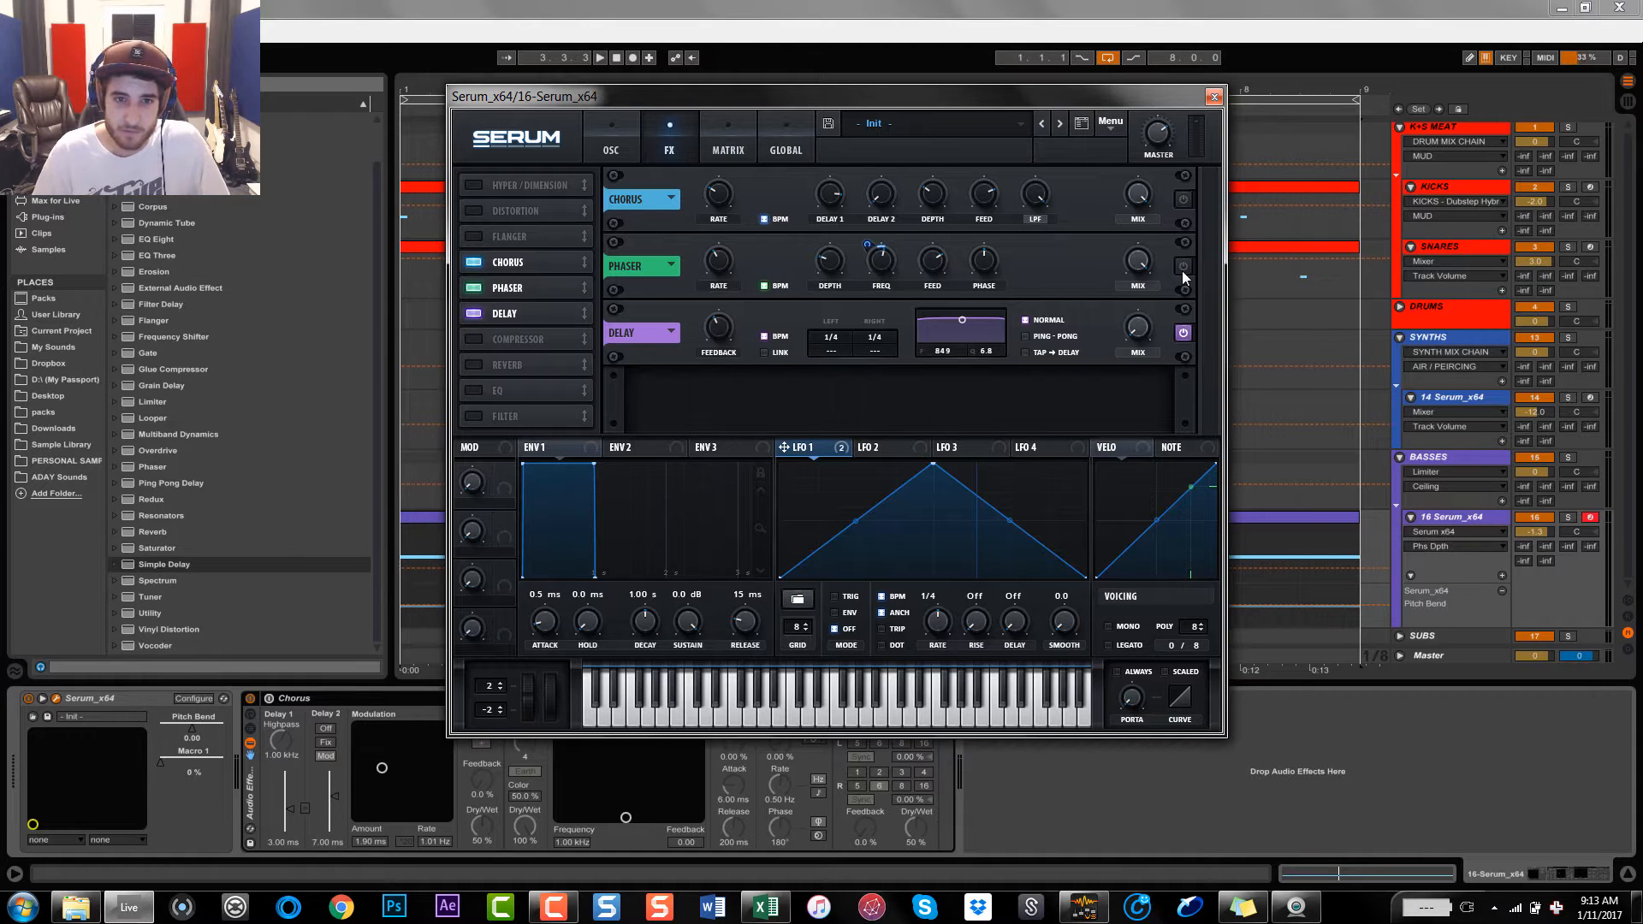
Narrow the delay filter to 1243 with a width of 0.8, and turn off the delay's BPM sync
key(space)
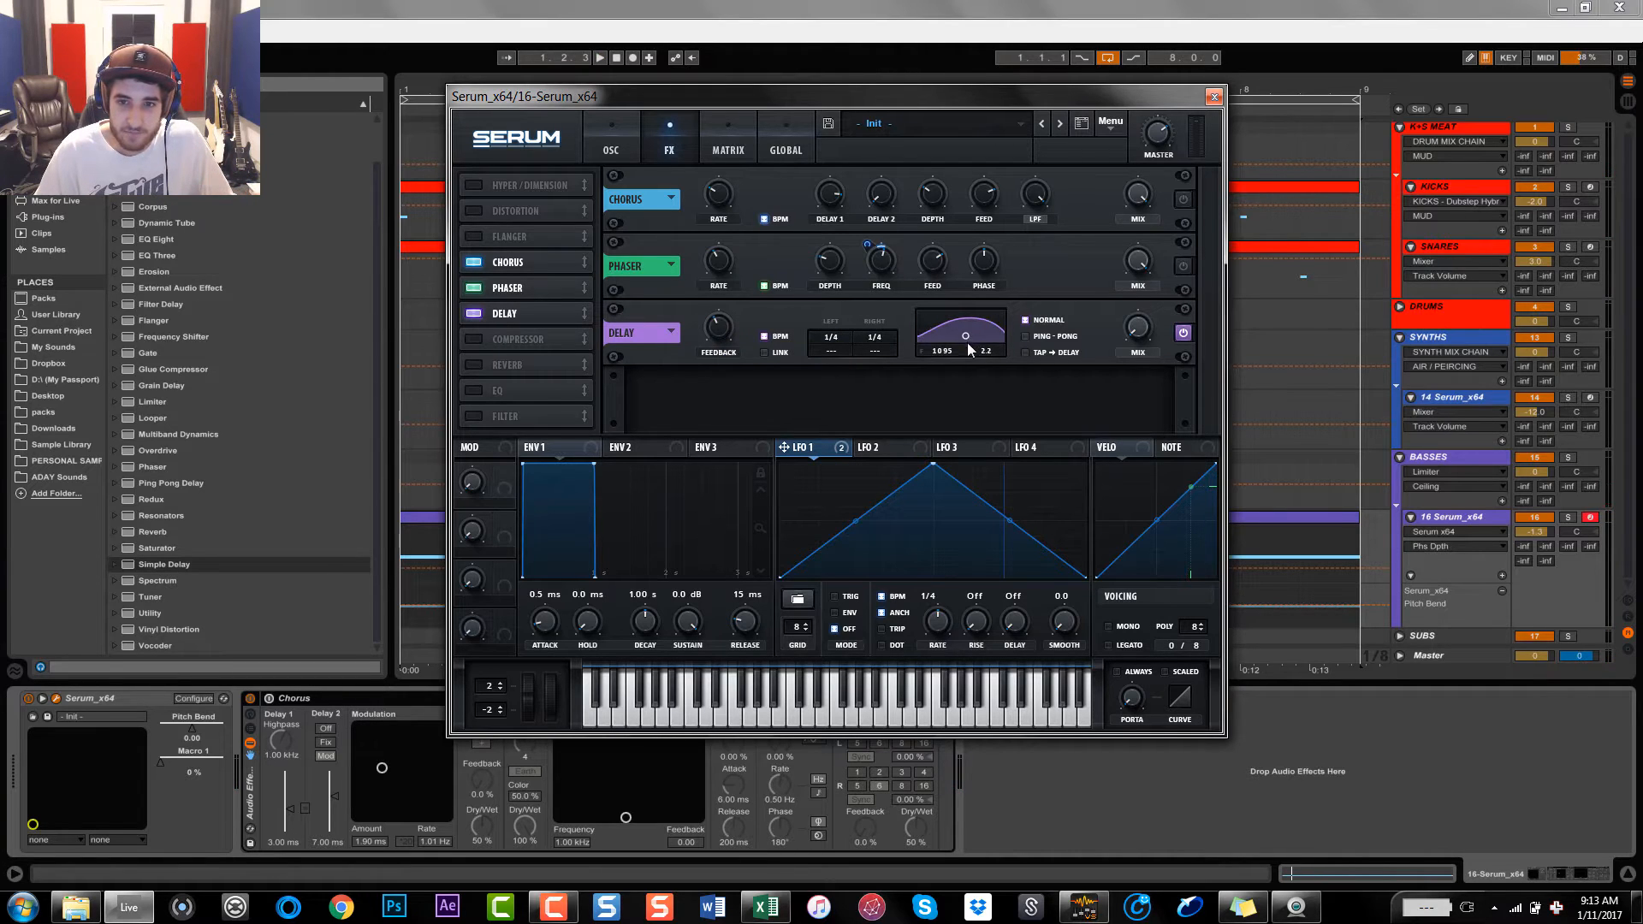
click(1135, 331)
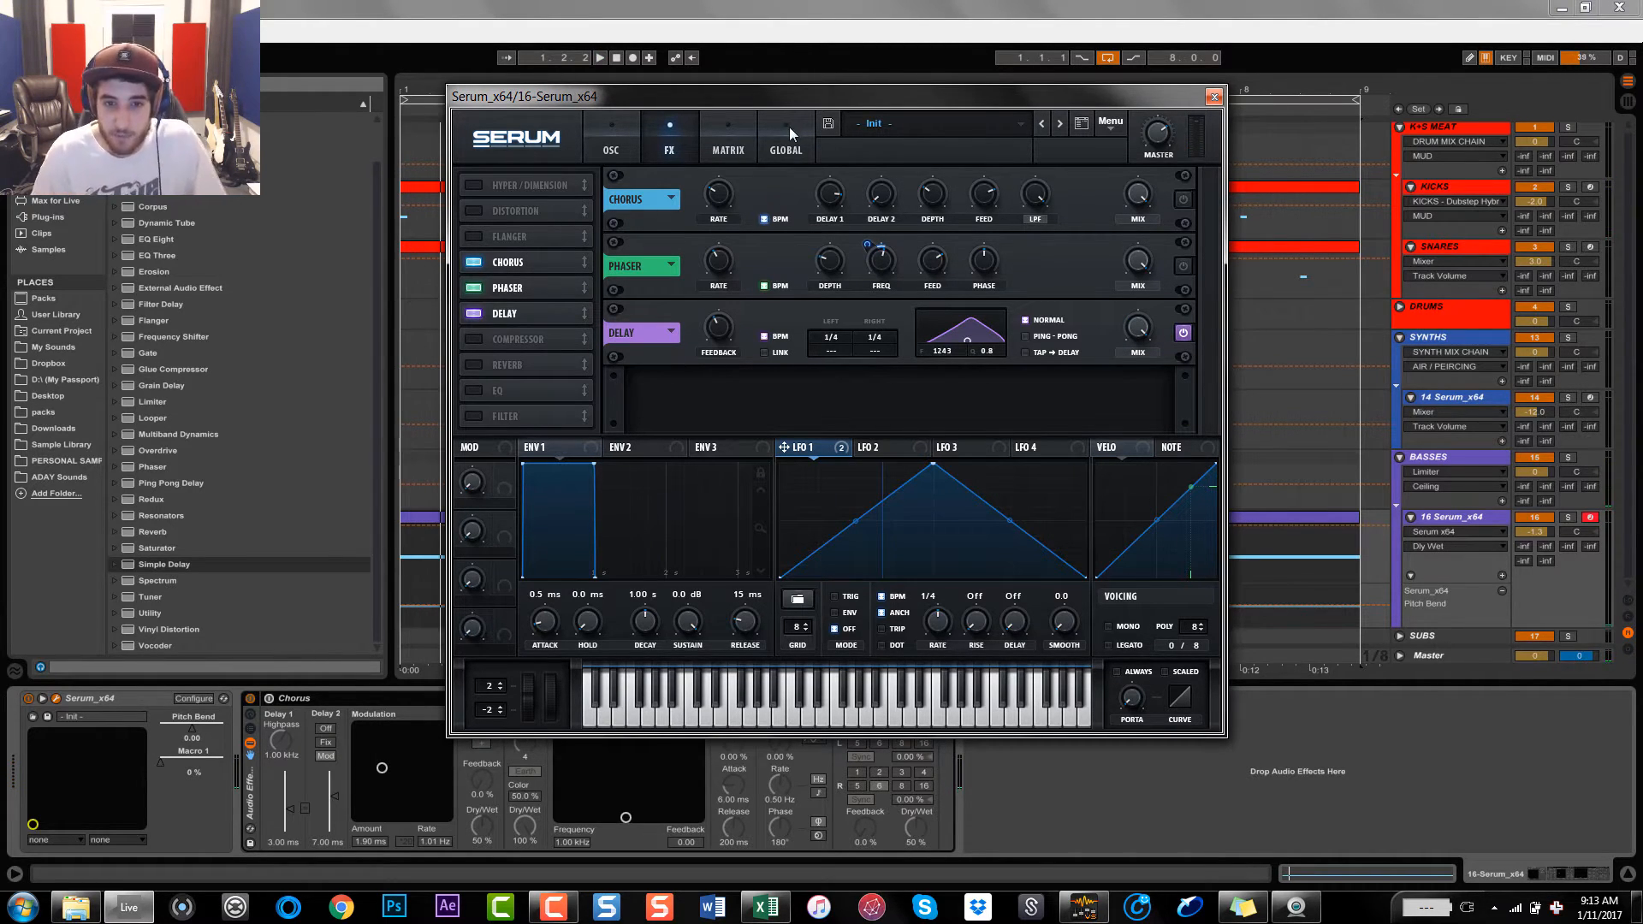
click(764, 335)
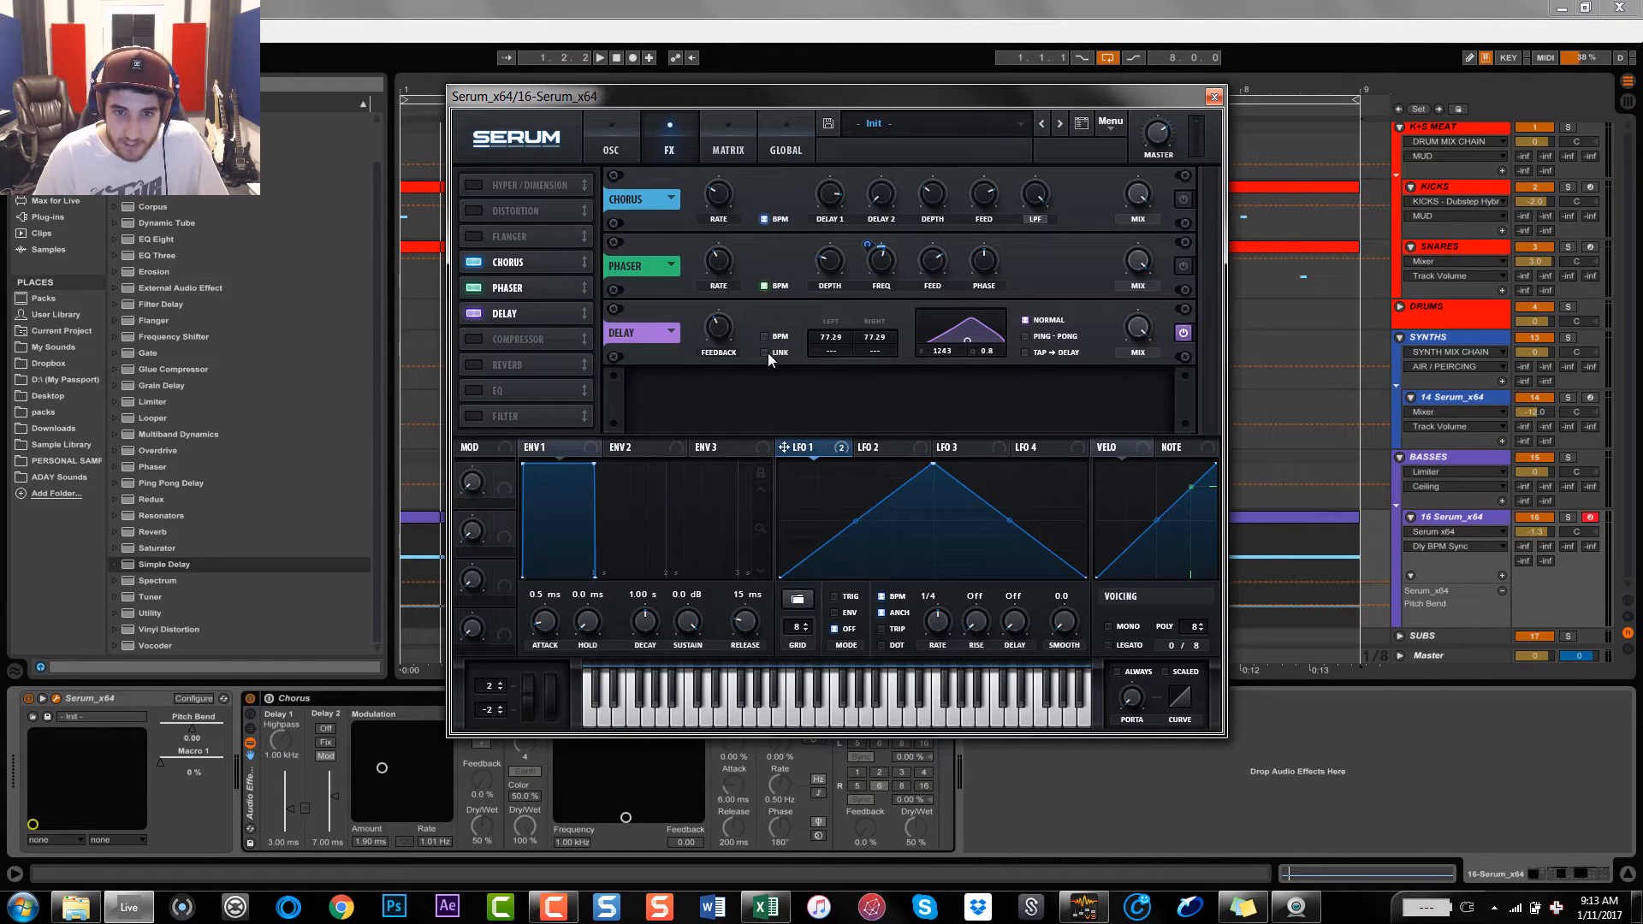
Link the delay's left and right times, raise the delay feedback to about 45%, and lower the delay mix
click(764, 351)
click(724, 326)
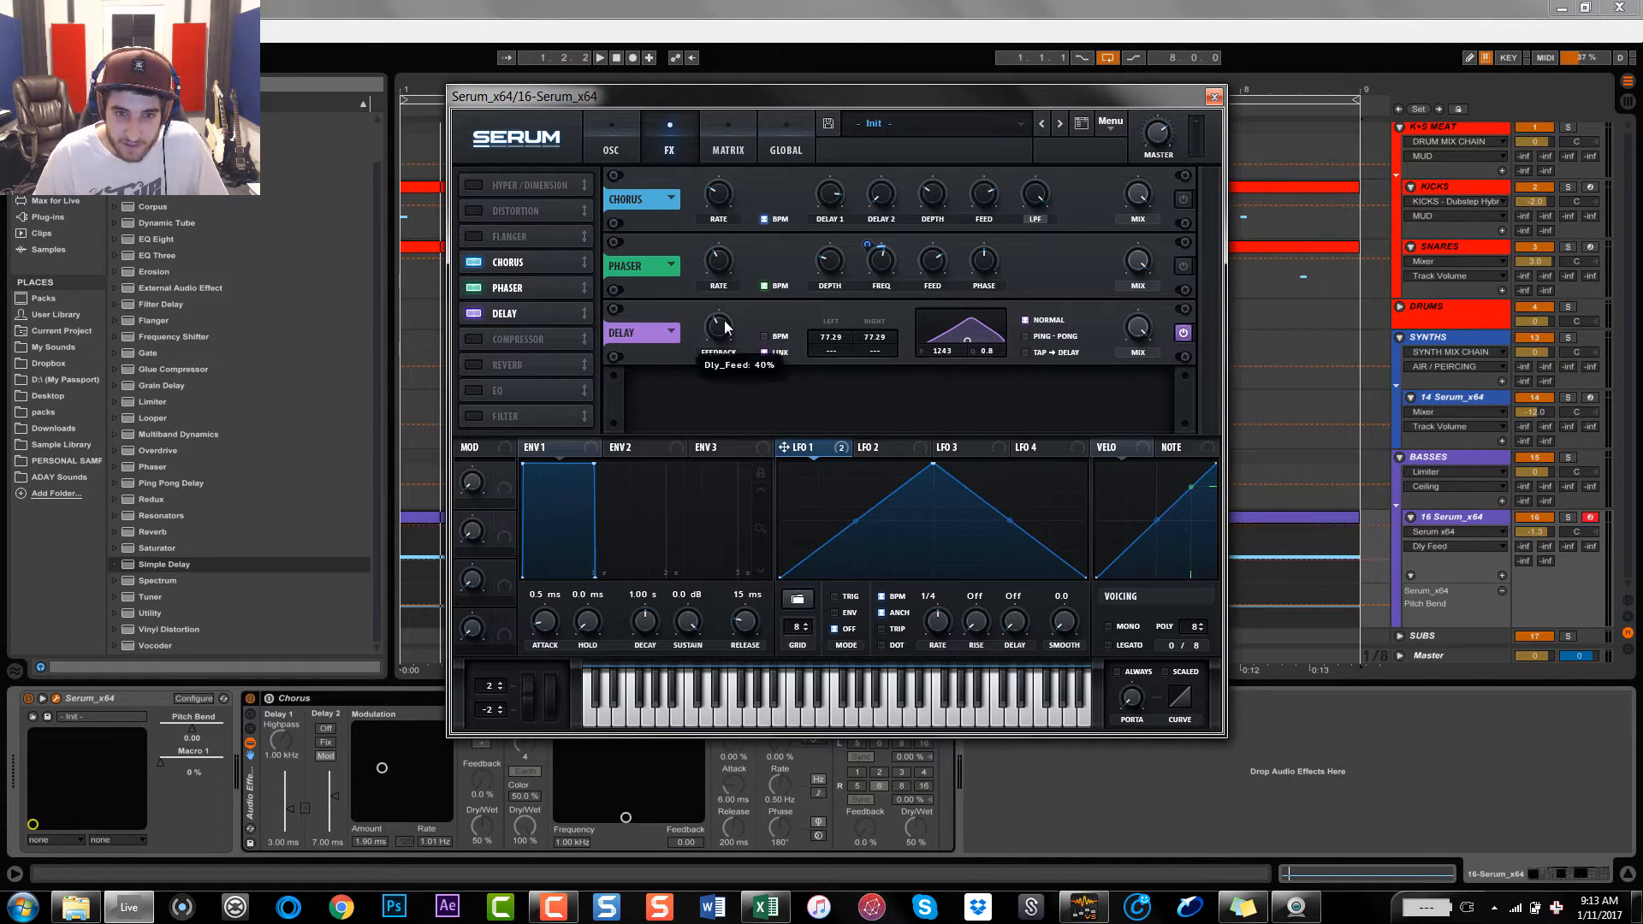
drag(725, 326, 721, 311)
drag(1135, 331, 1137, 453)
Play the loop while setting the linked delay times to 63.14 and raising the delay mix to about 62%
key(space)
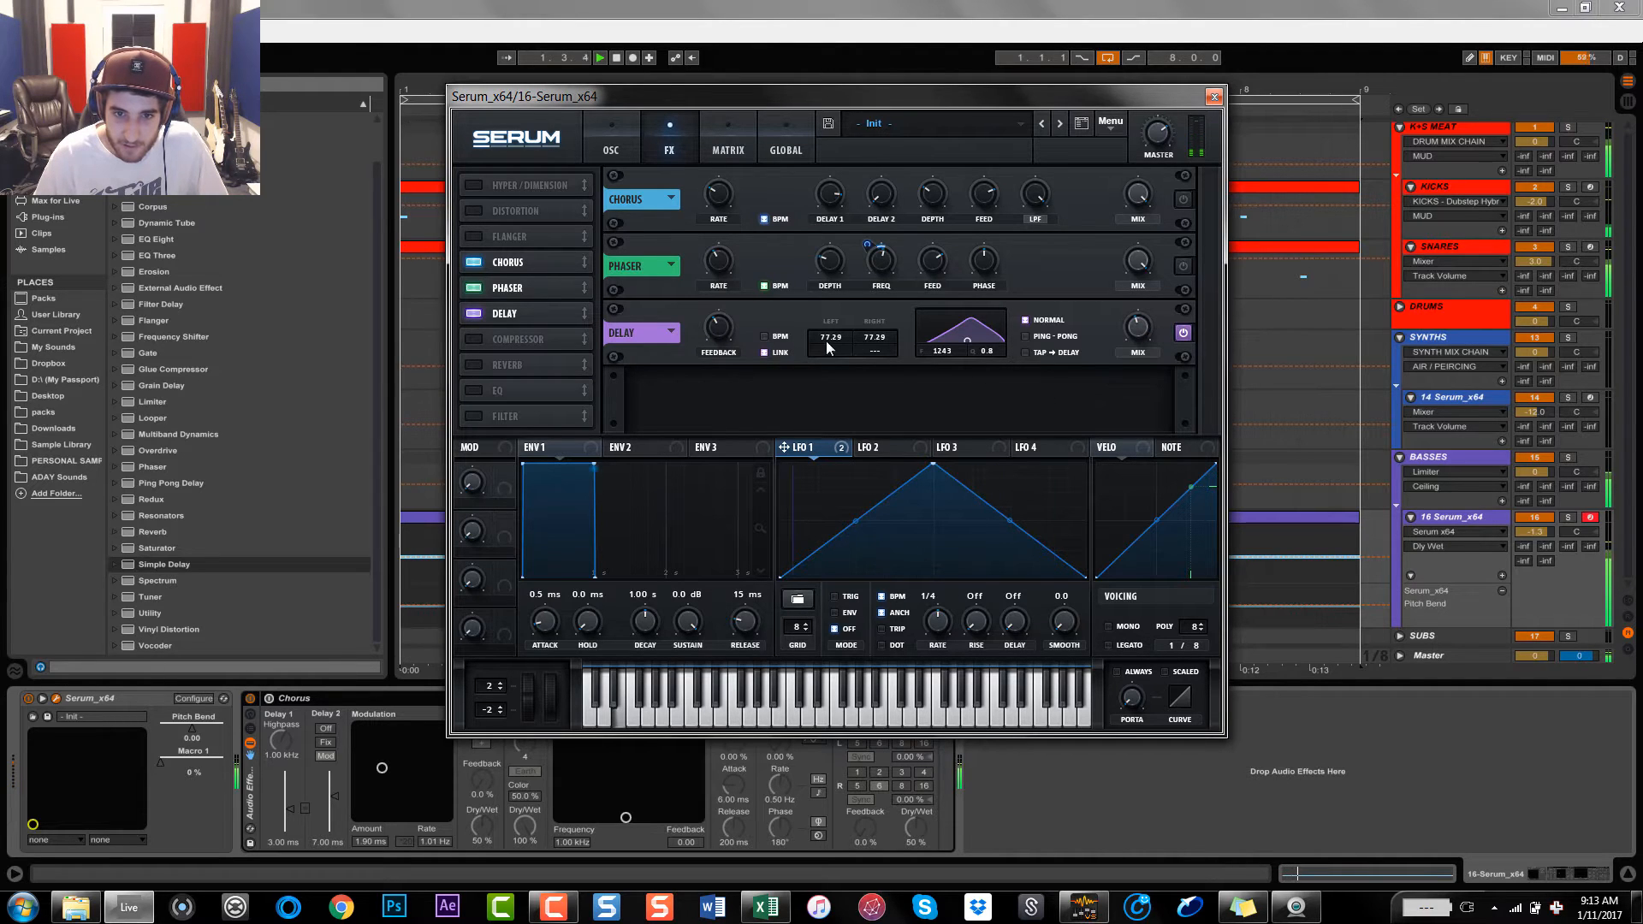
drag(826, 340, 835, 367)
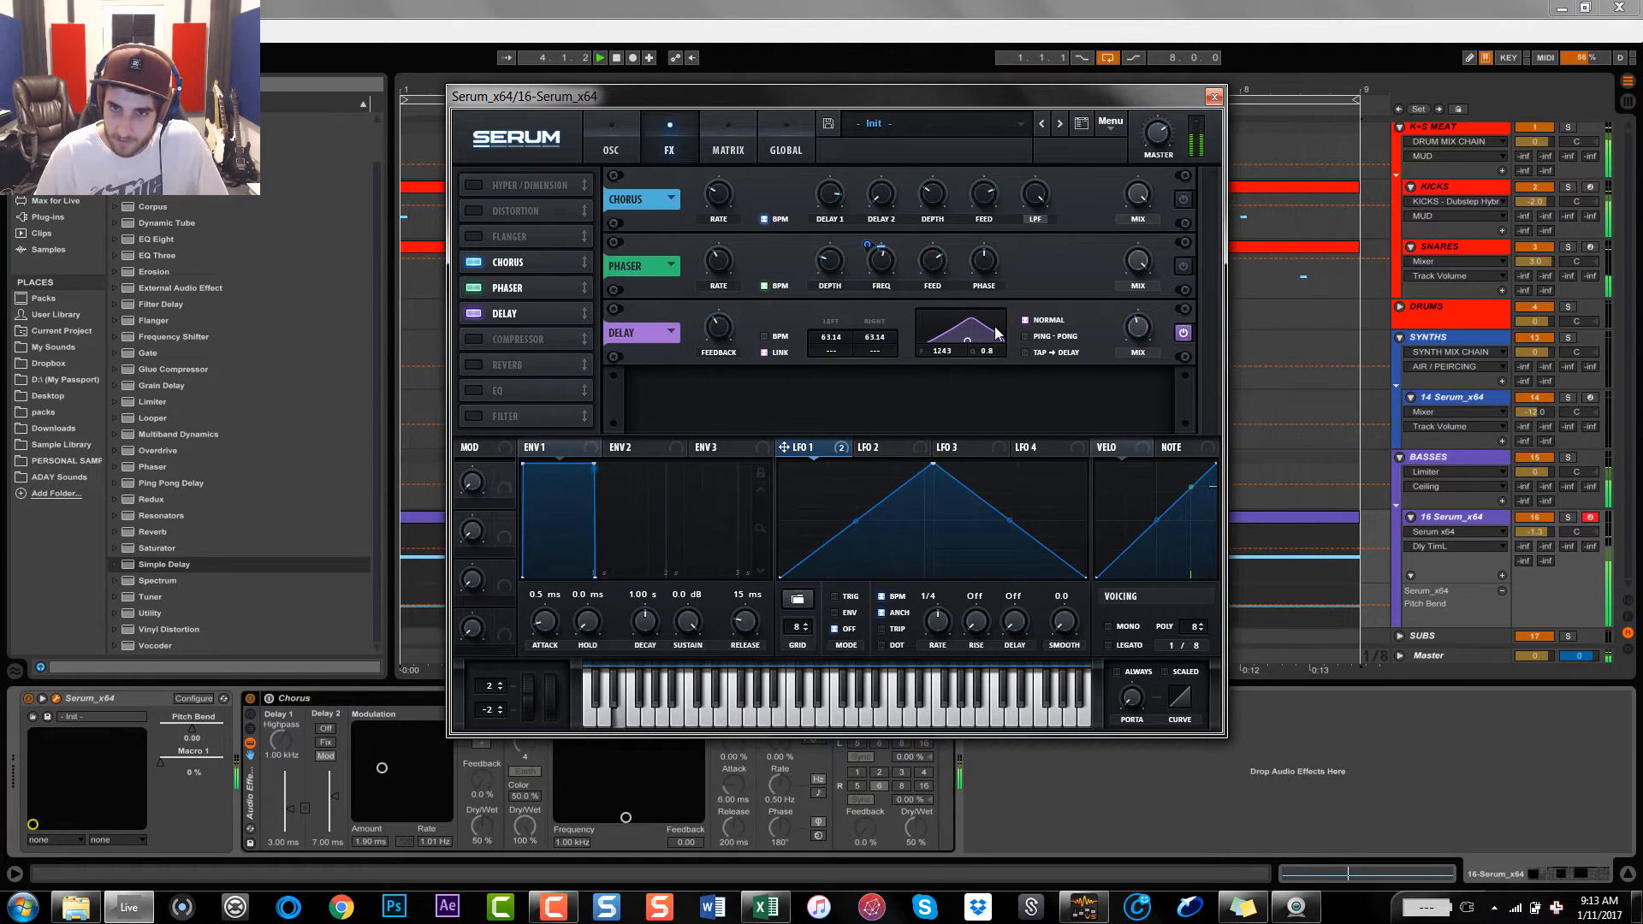
drag(1138, 328, 1153, 250)
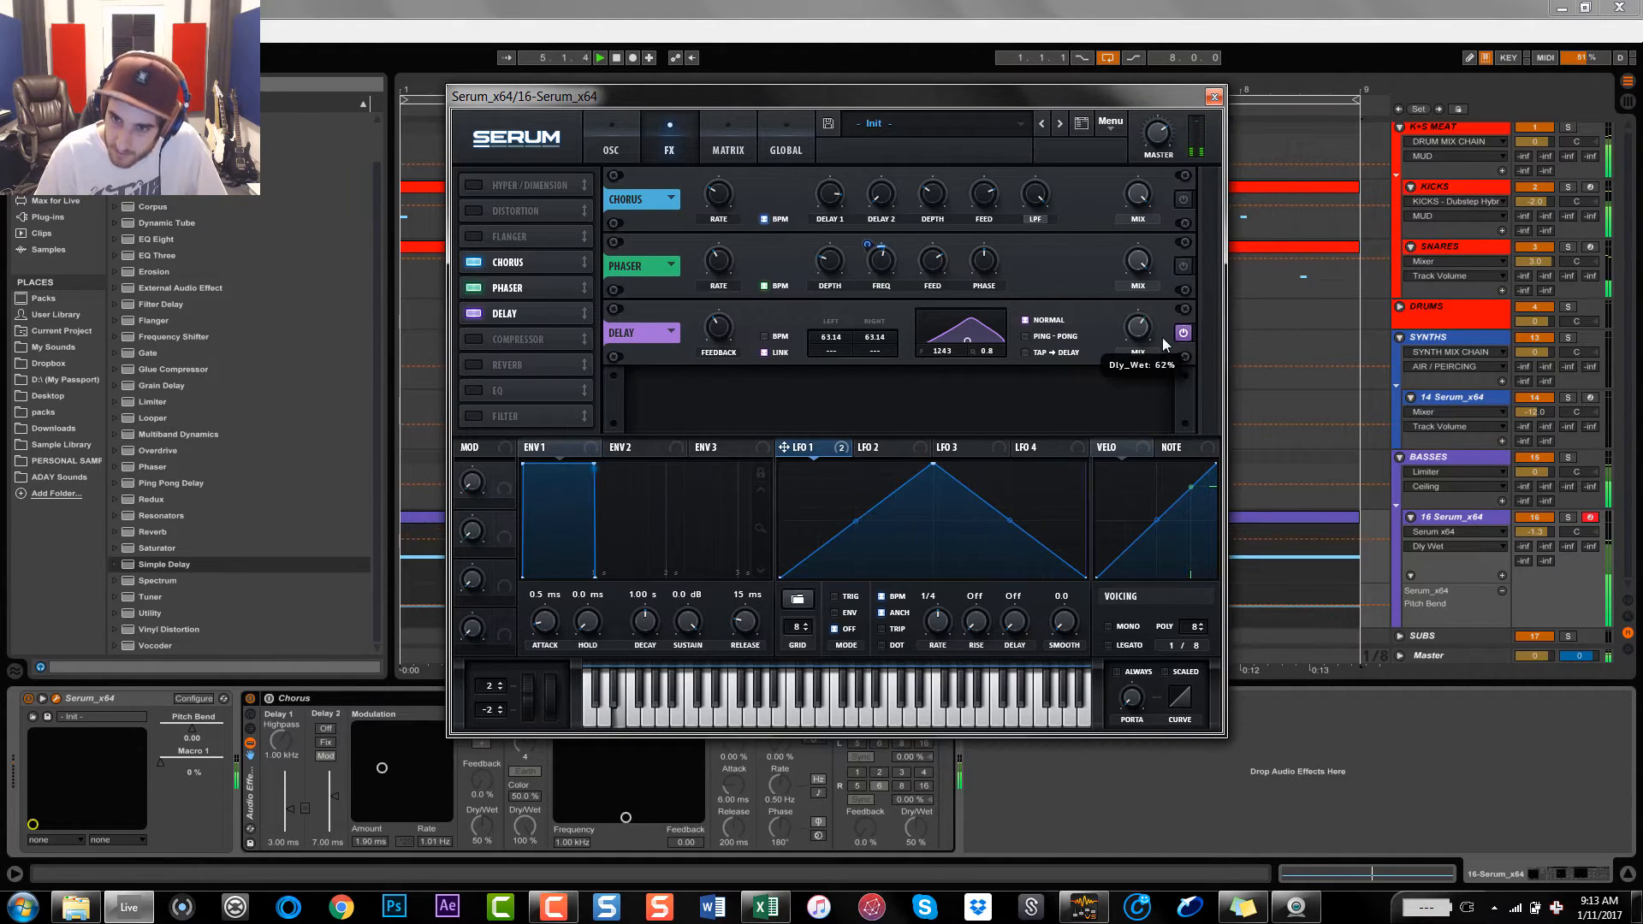
key(space)
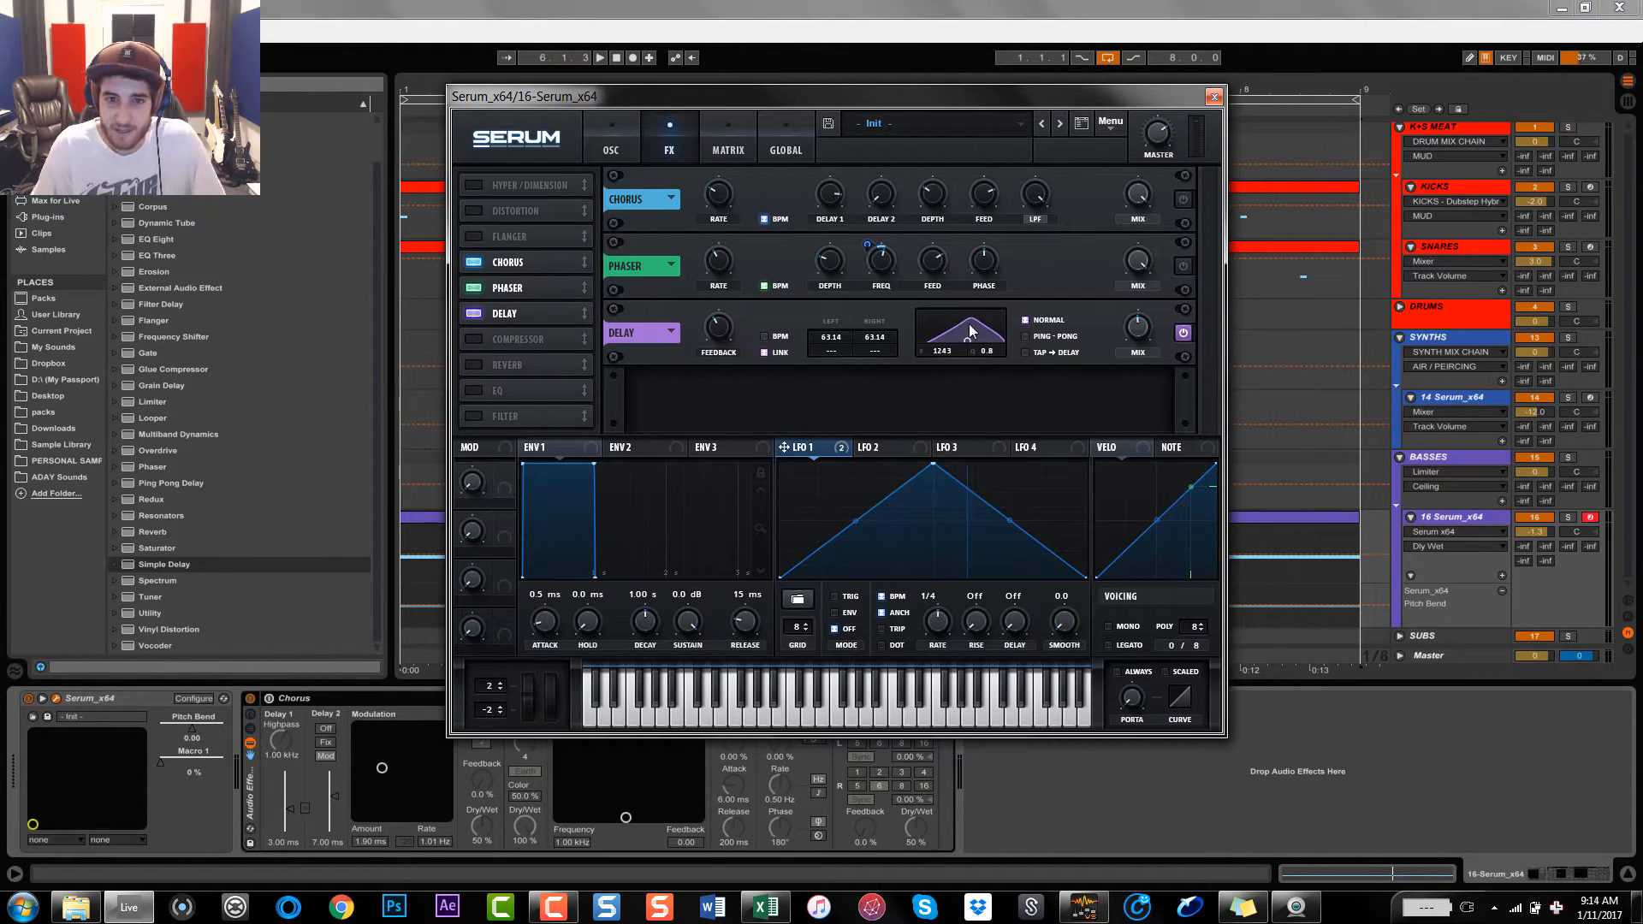
During loop playback, sweep the delay mix to 100% and back to about 57%, and readjust the delay feedback
key(space)
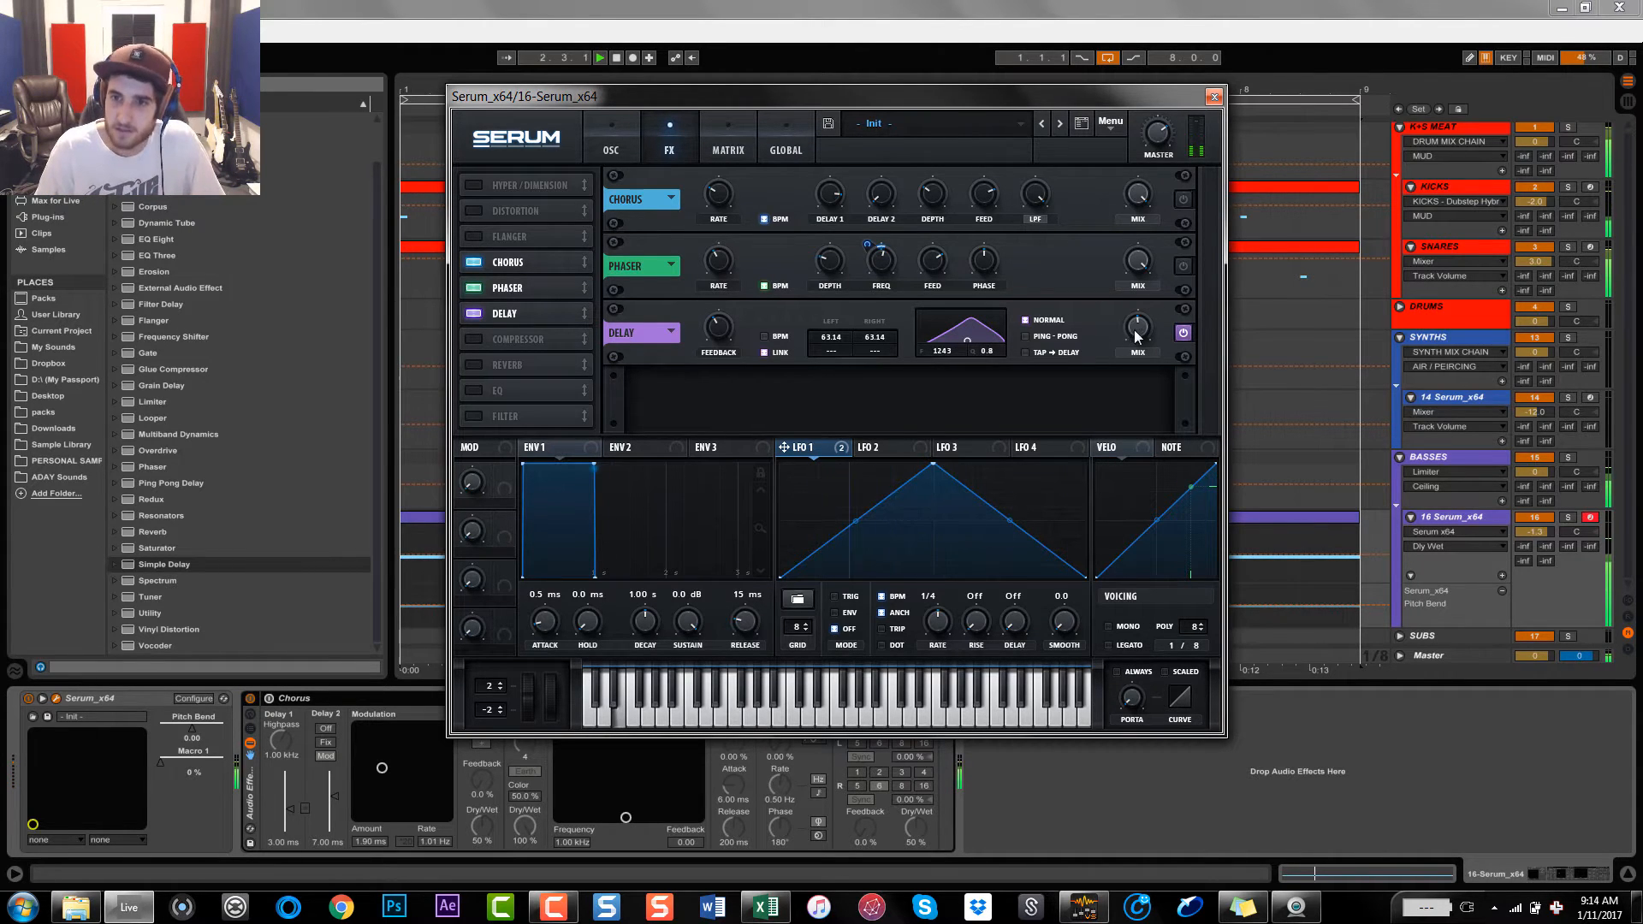
drag(1134, 330, 1177, 148)
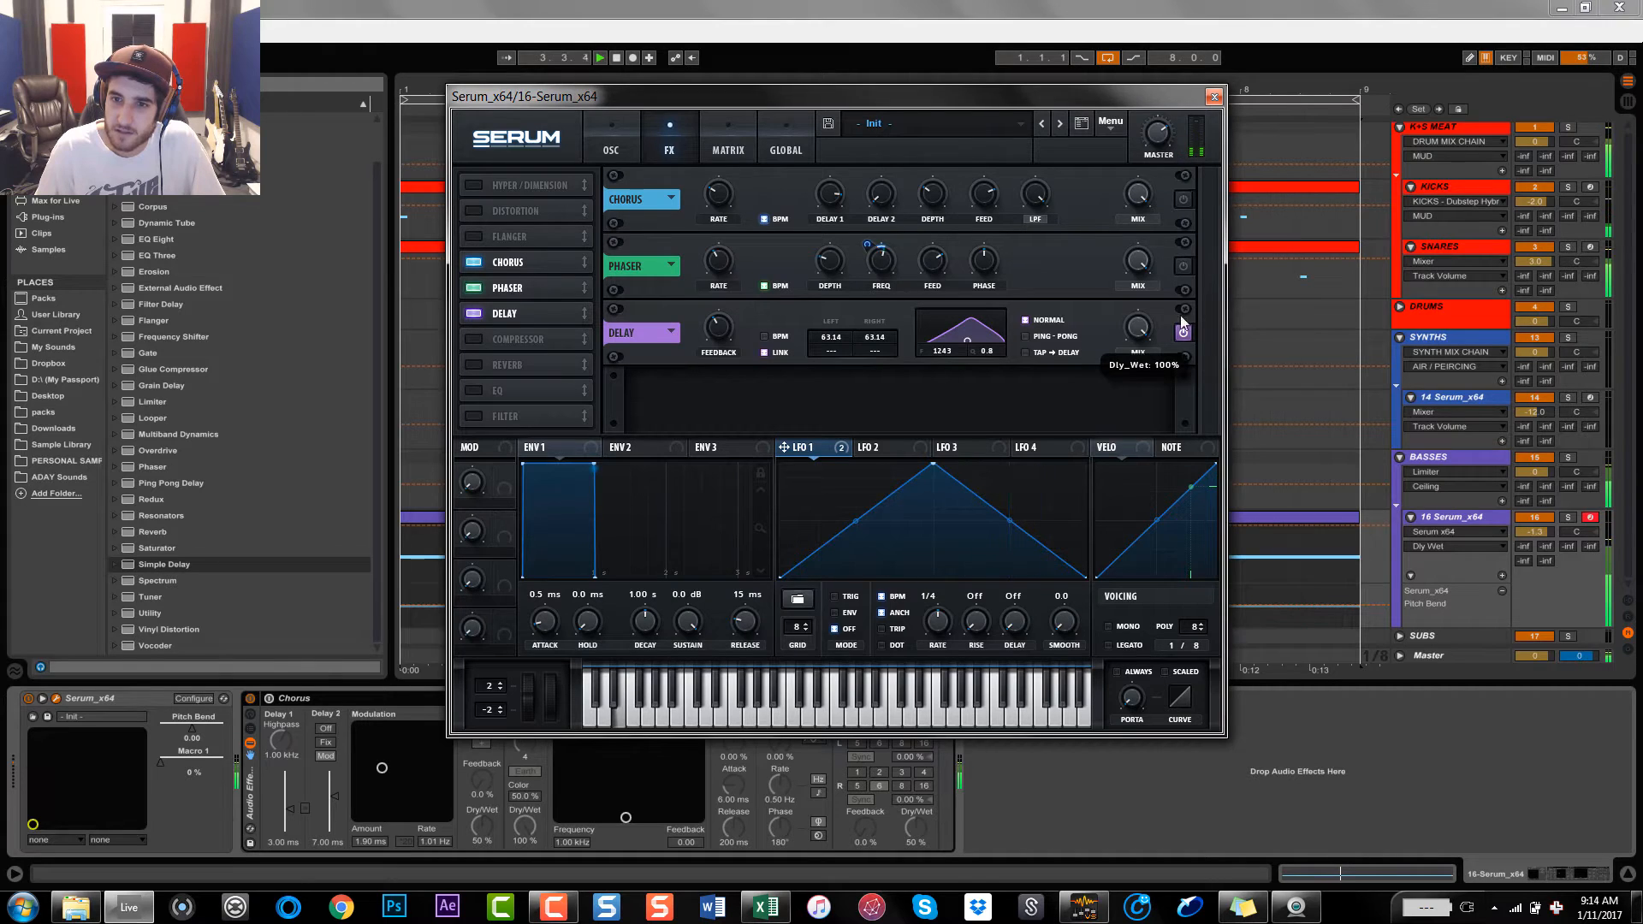
drag(1181, 316, 1171, 354)
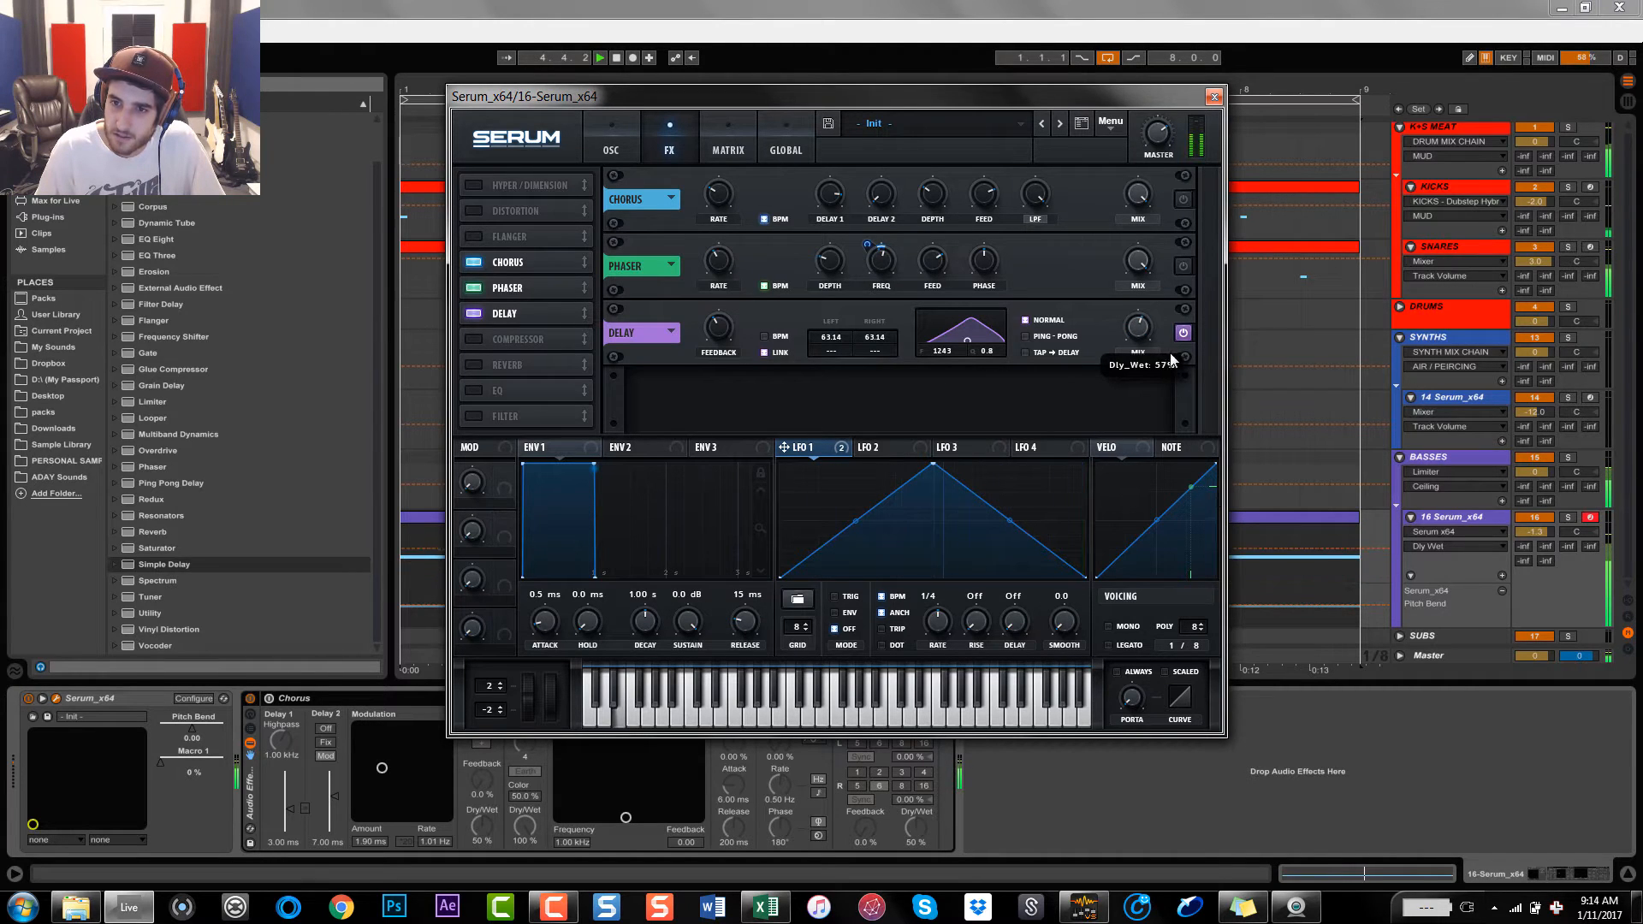
click(723, 317)
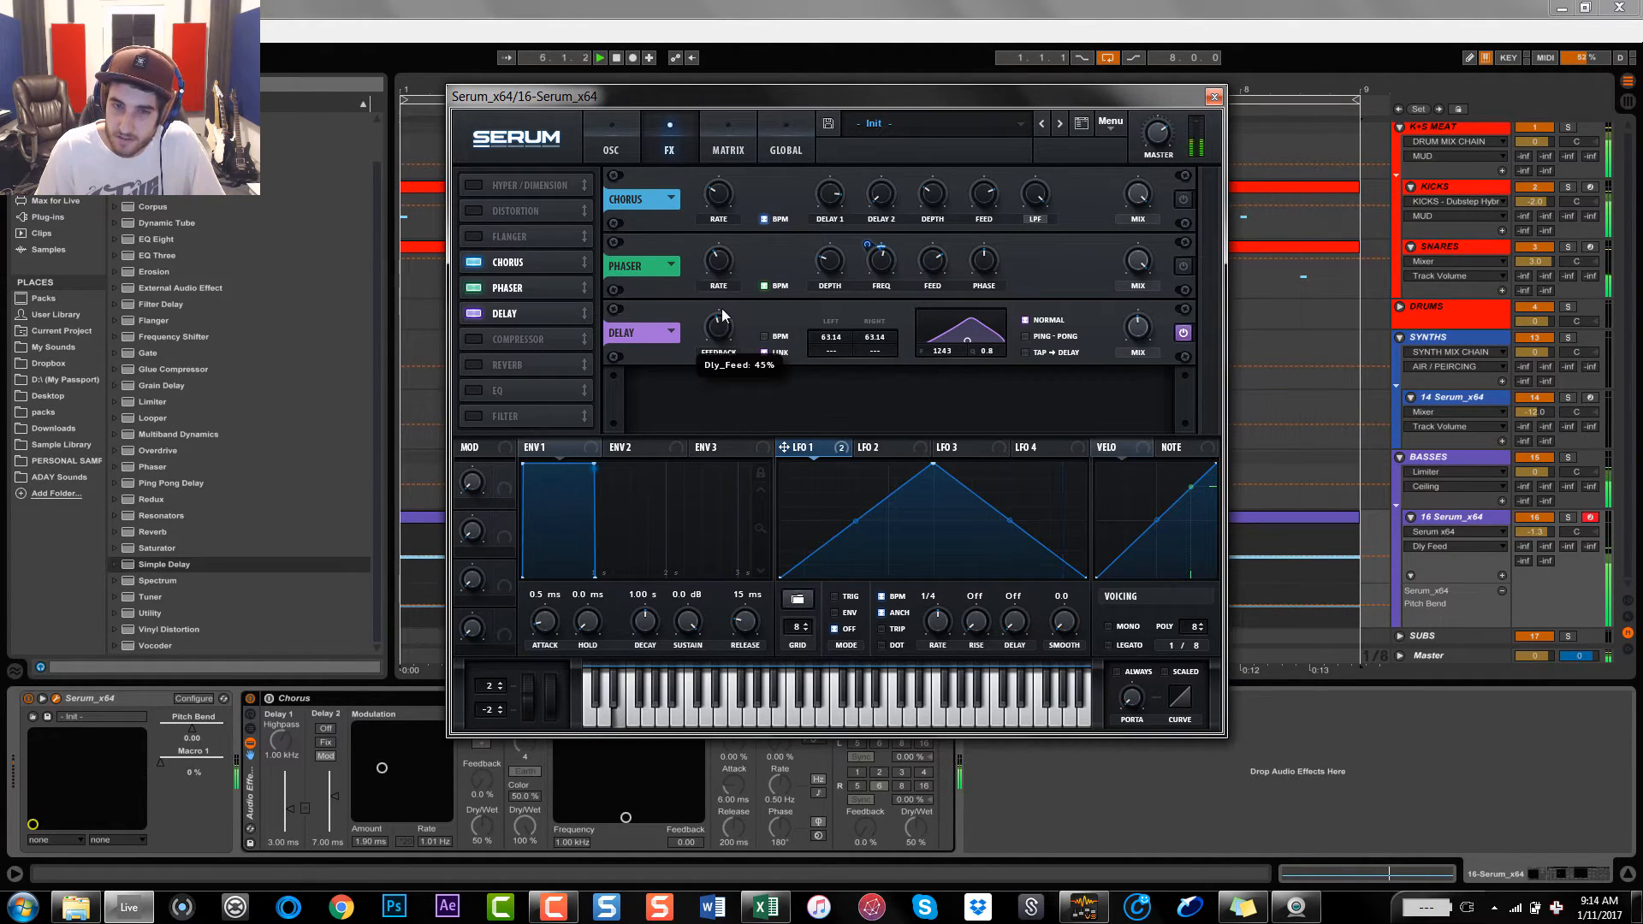
drag(722, 334, 725, 337)
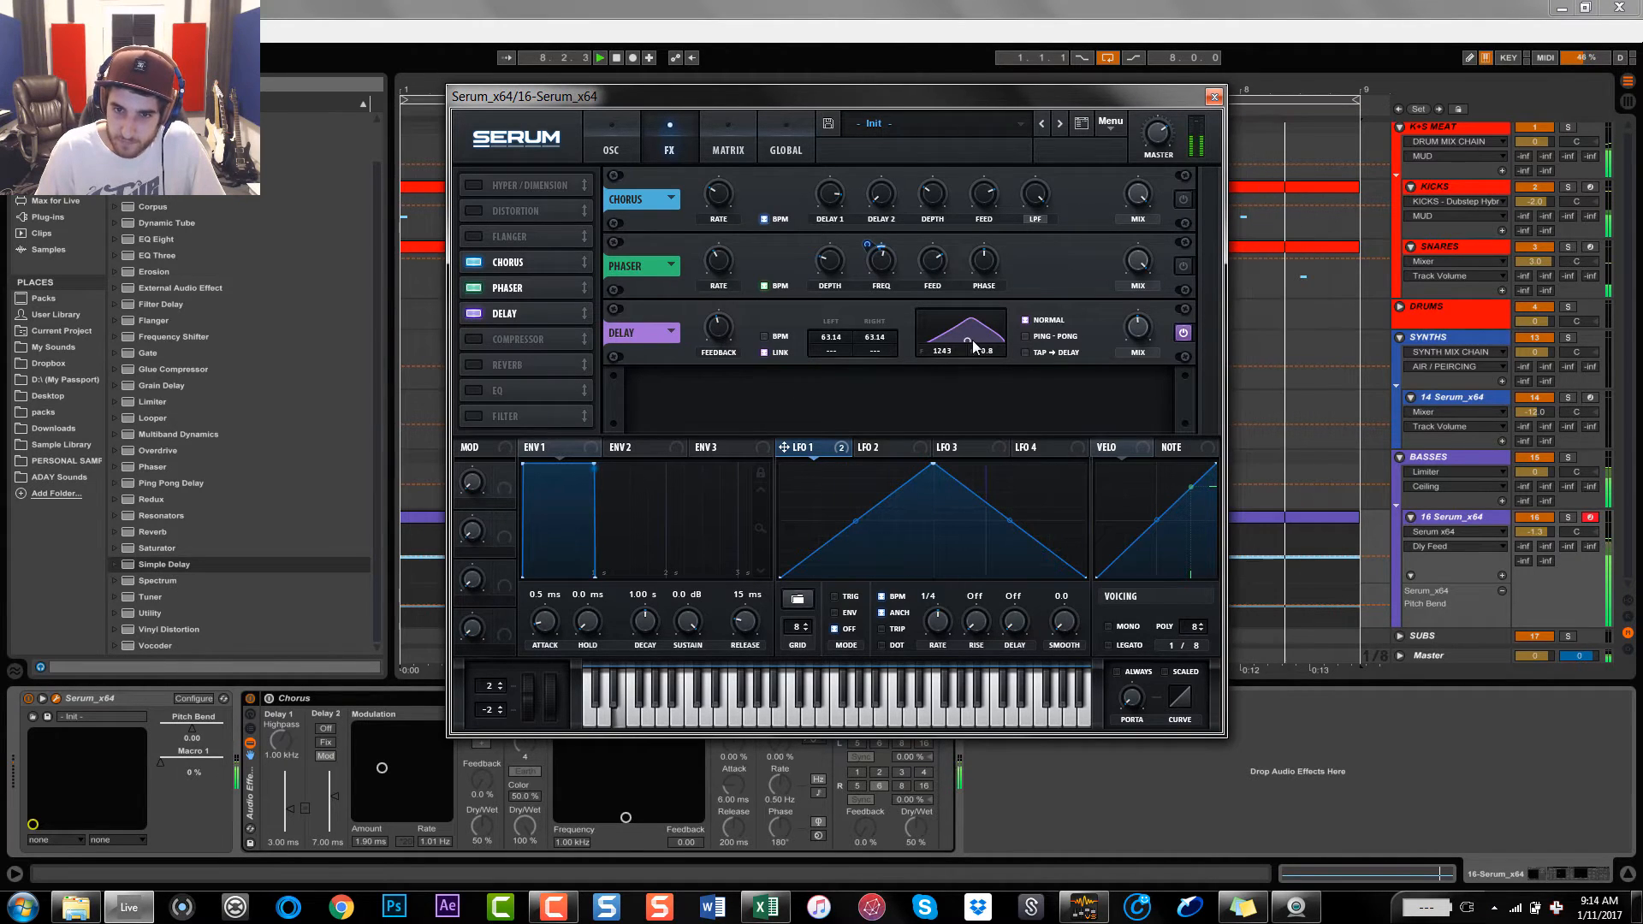
Raise the delay filter frequency to 1709 and audition the bass with chorus, phaser and delay all enabled
mouse_move(972, 341)
mouse_down()
mouse_move(982, 313)
mouse_move(1019, 347)
mouse_move(969, 351)
mouse_up()
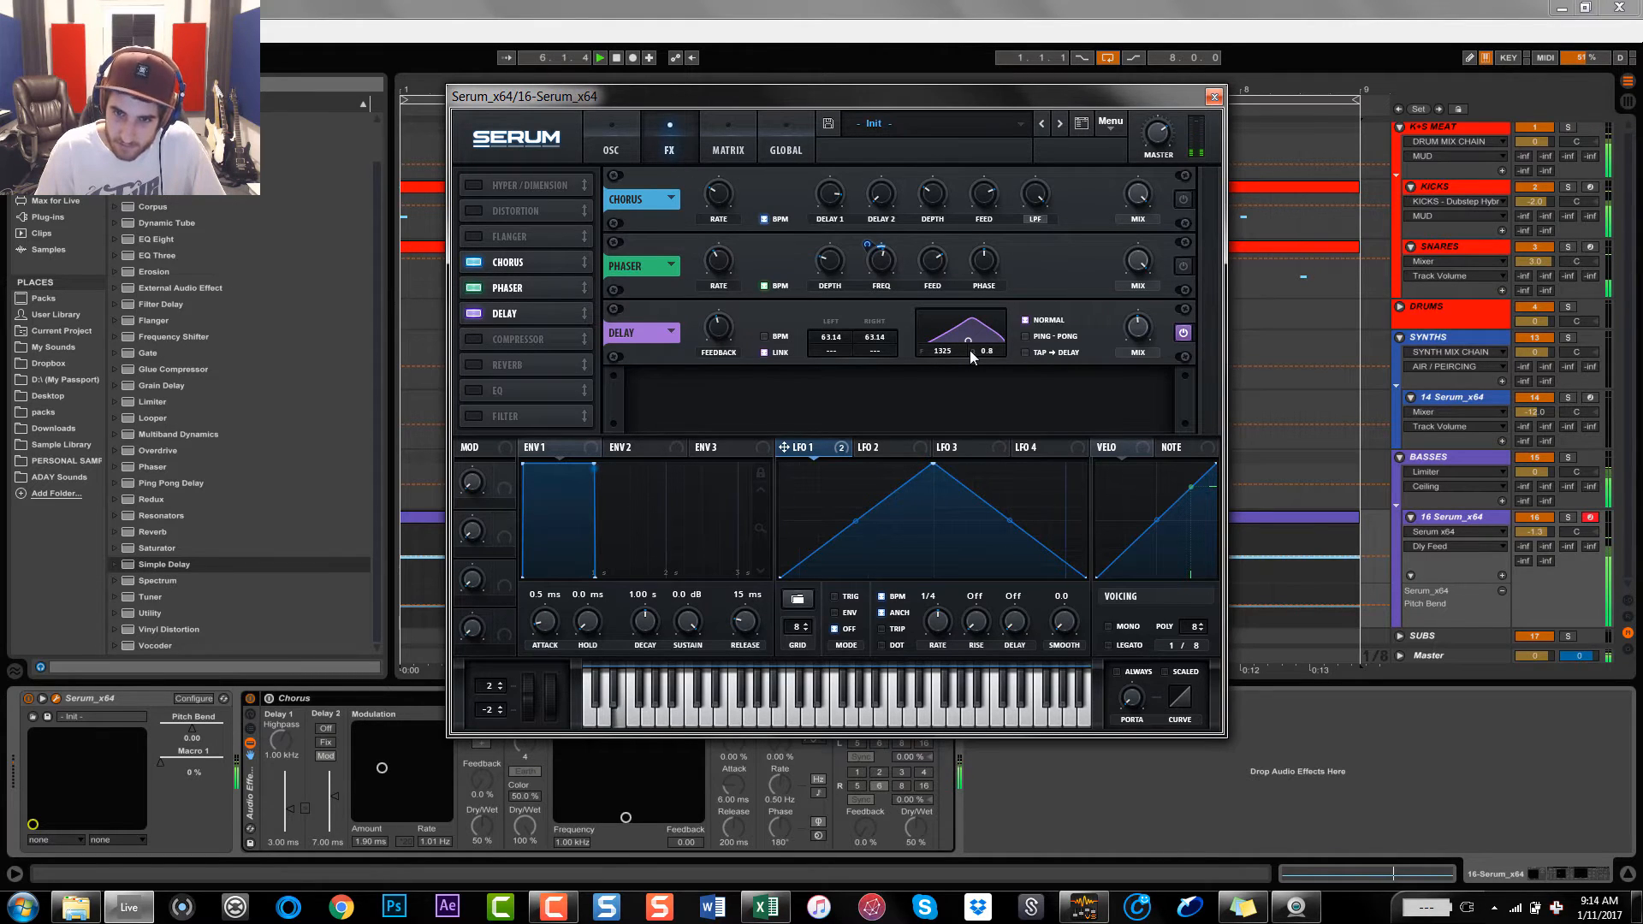
drag(968, 338, 973, 347)
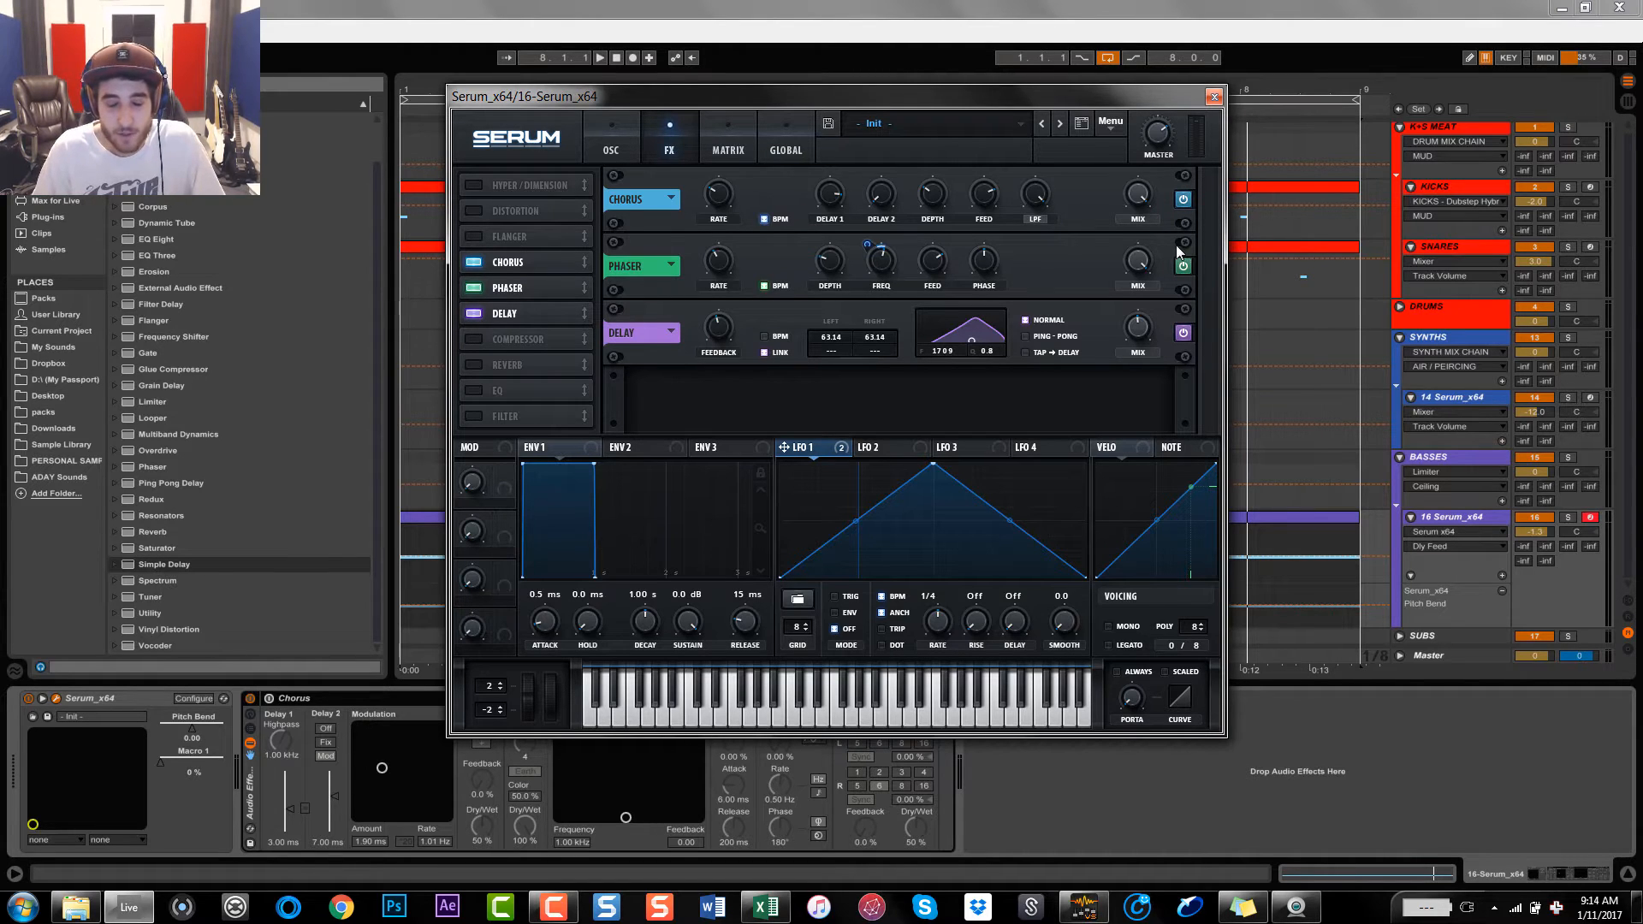
key(space)
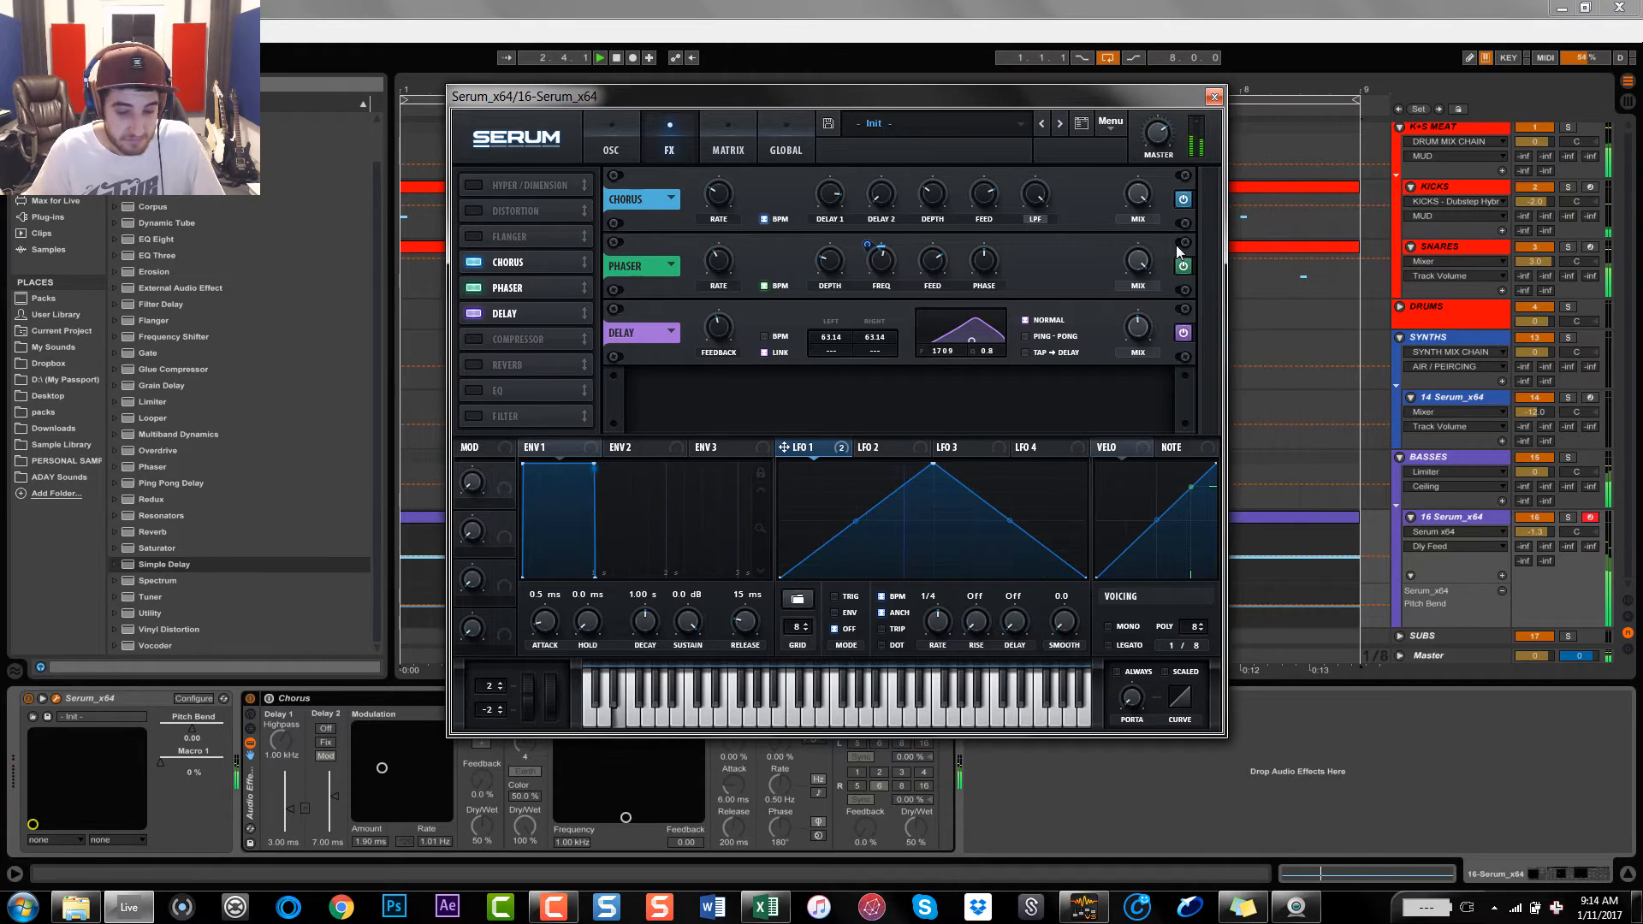
key(space)
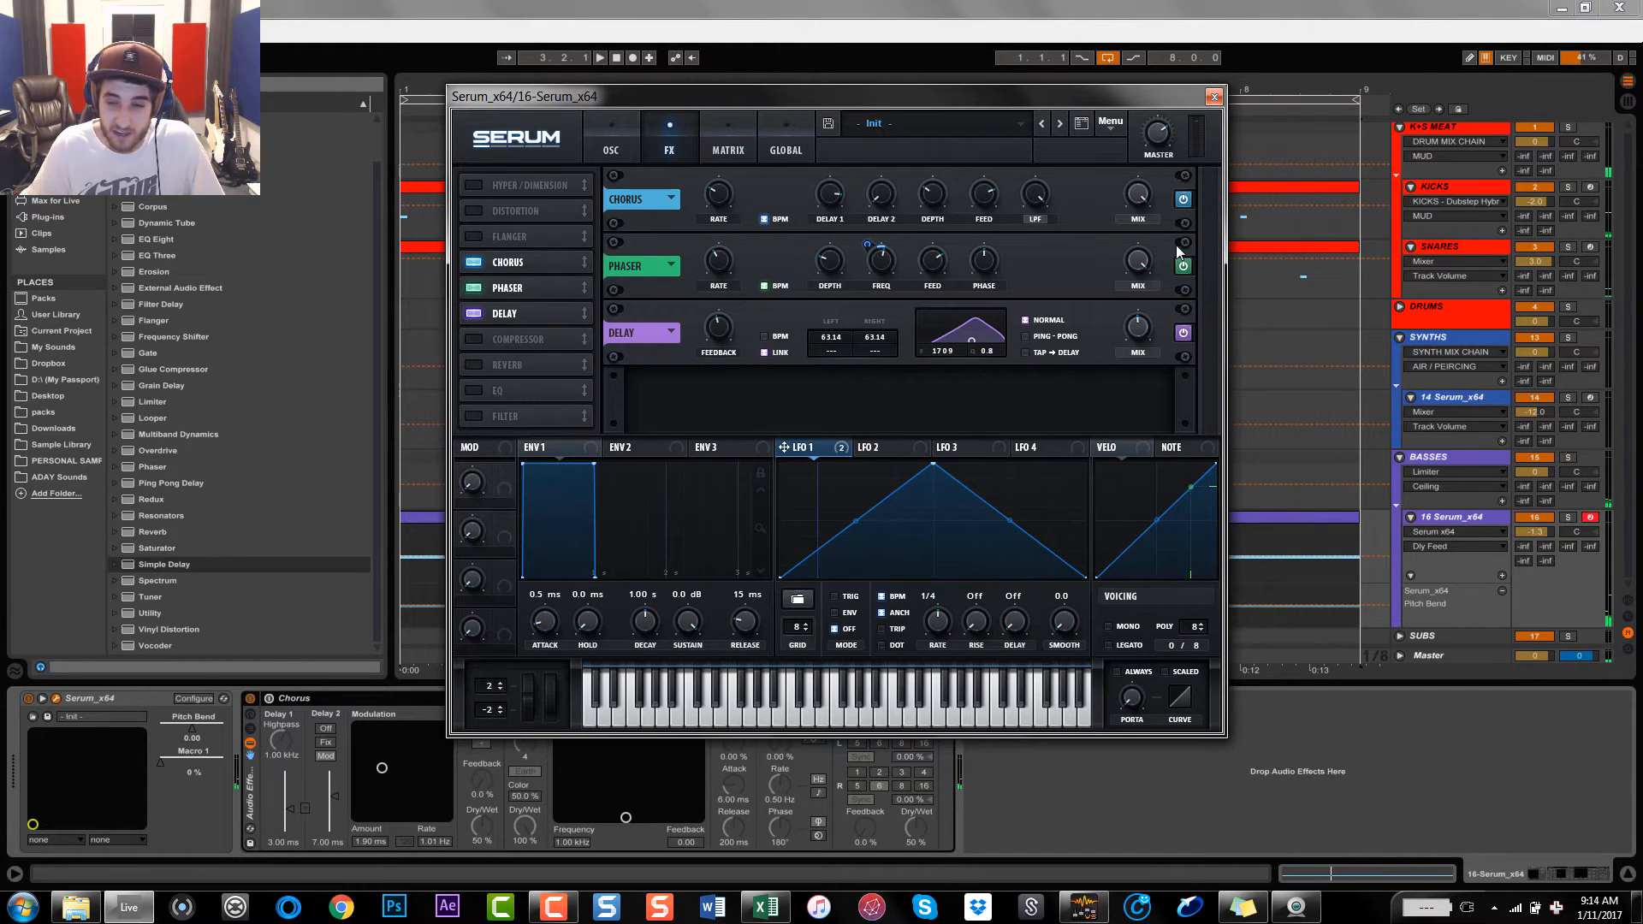
Close the Serum window and add LFOTool_x64 after the Limiter on the BASSES group
click(1214, 96)
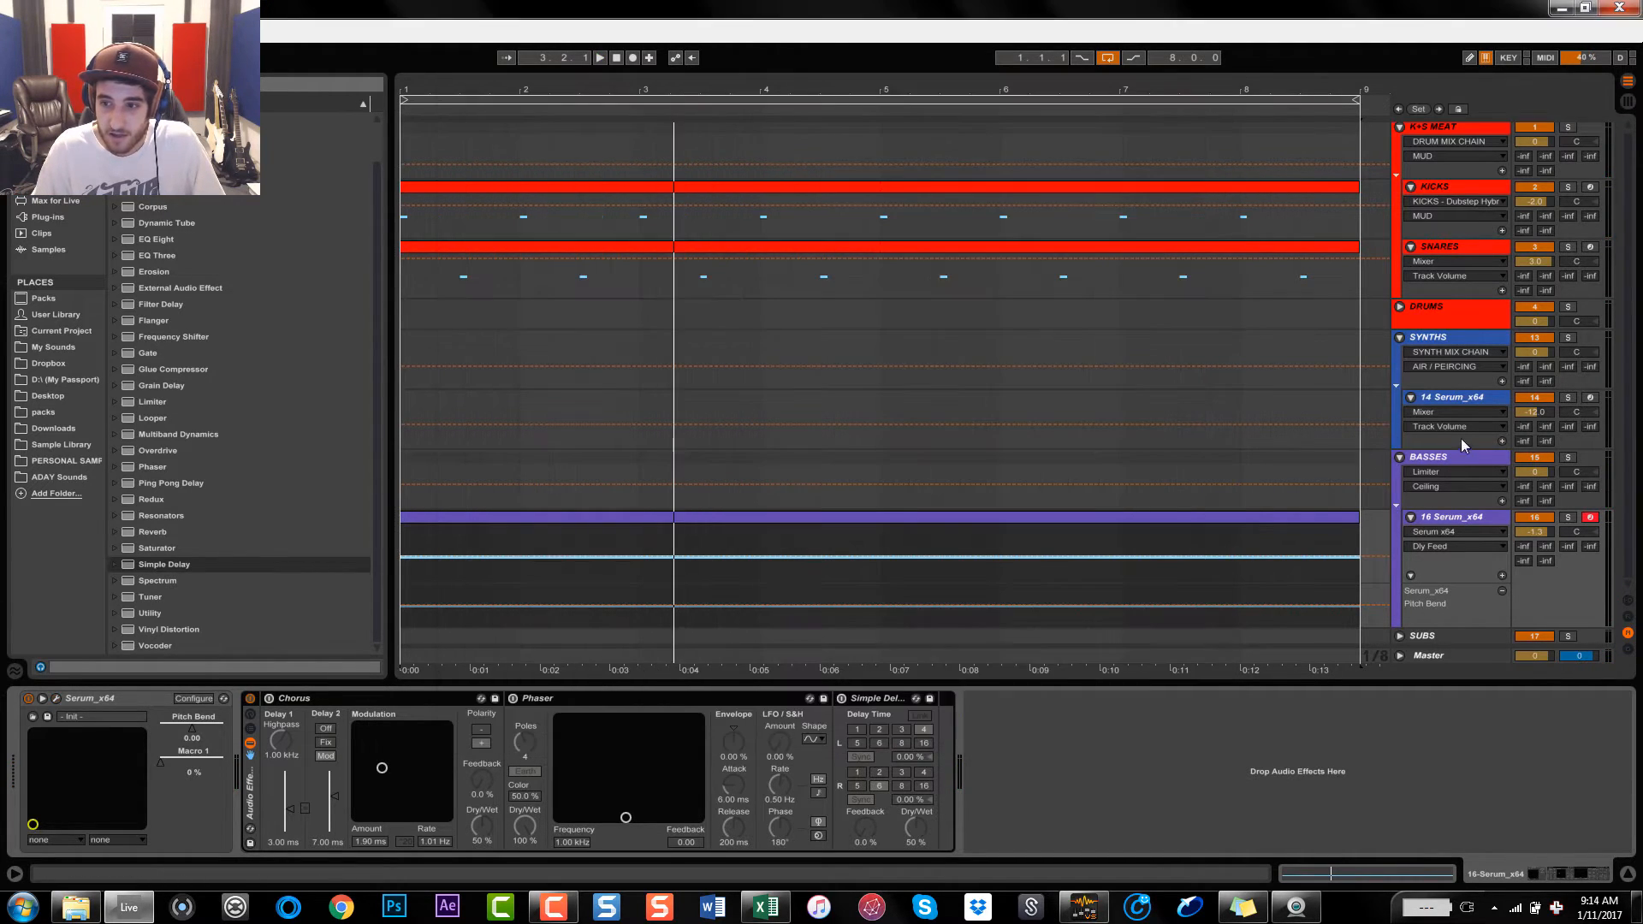
click(1465, 466)
click(44, 217)
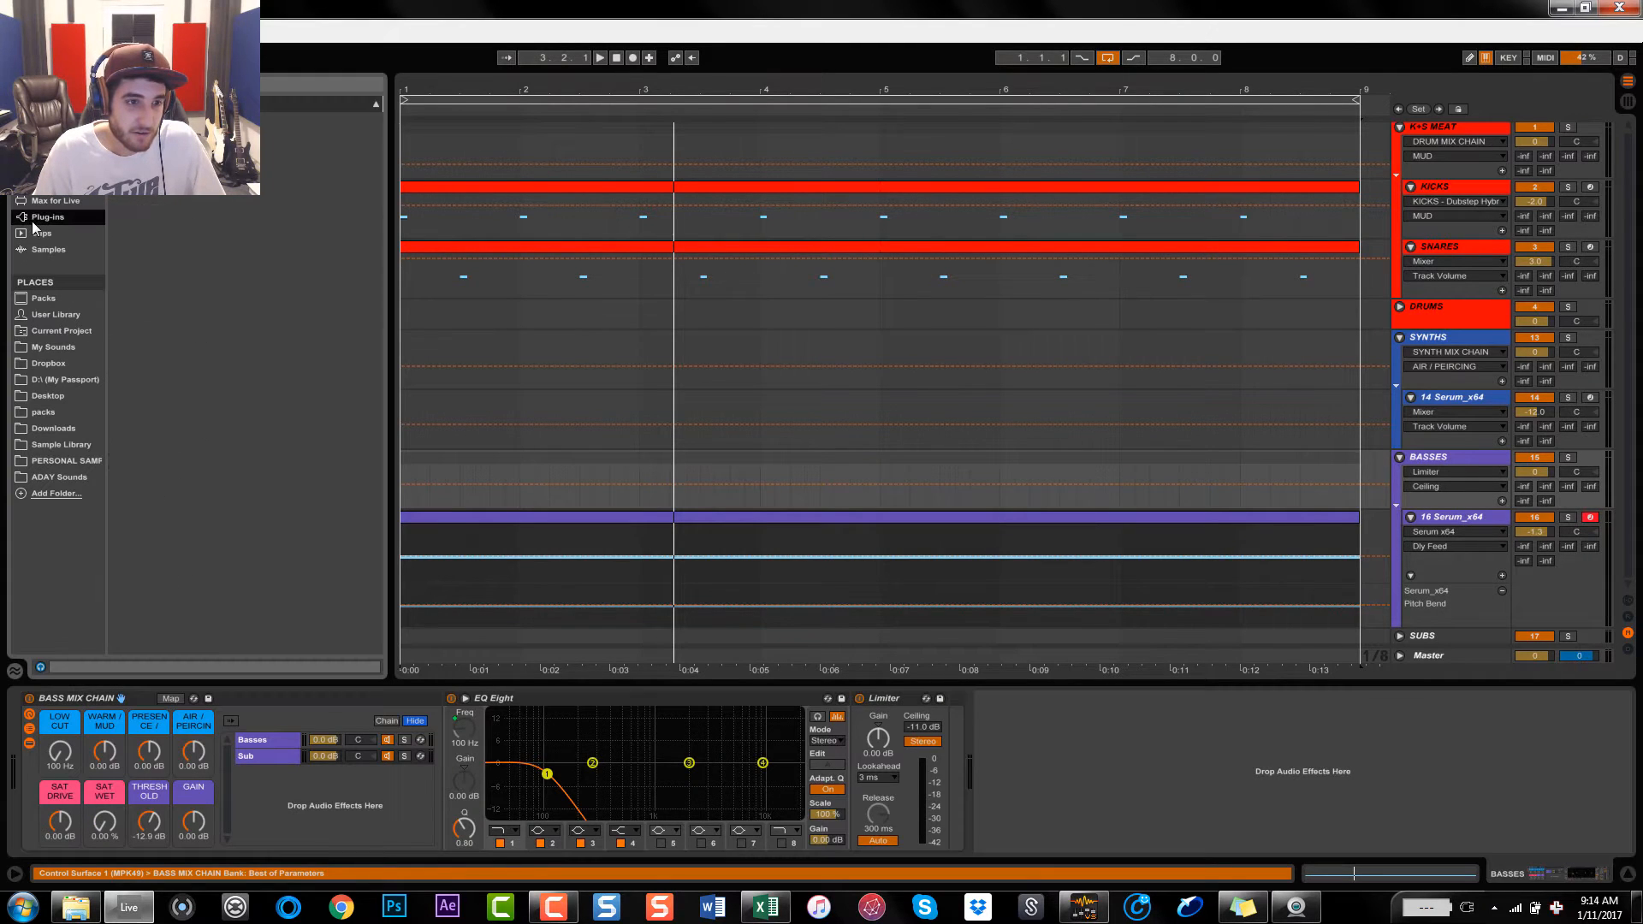
drag(174, 444, 1019, 752)
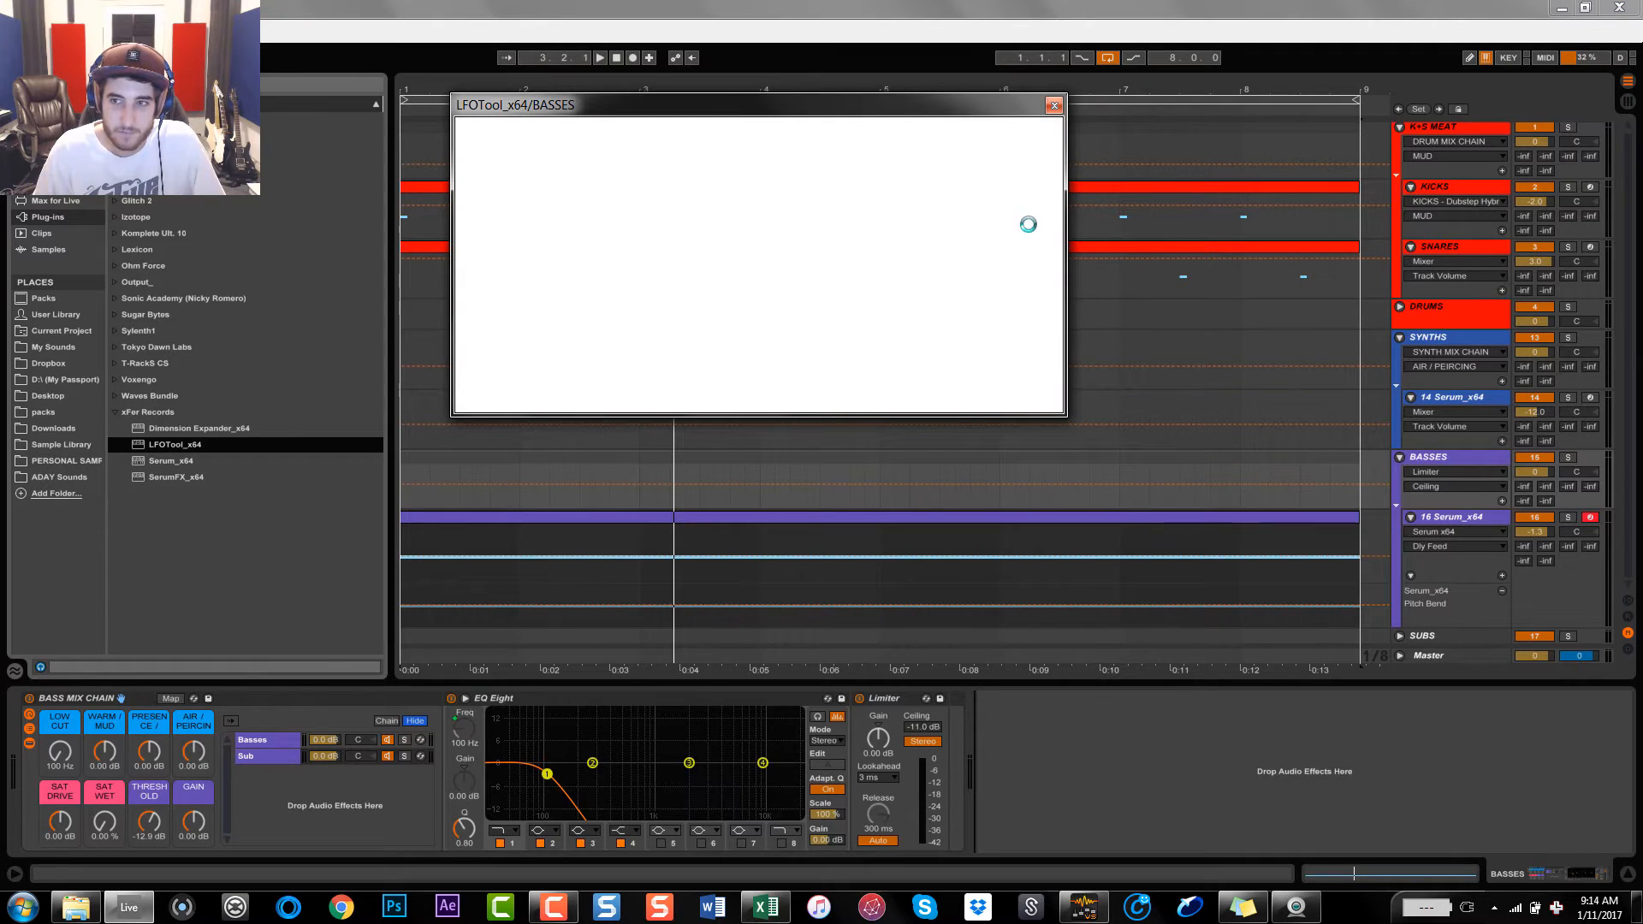
While the loop plays, pull the end point of the LFOTool curve down to zero and set its rate to 1/2
key(space)
drag(905, 276, 912, 349)
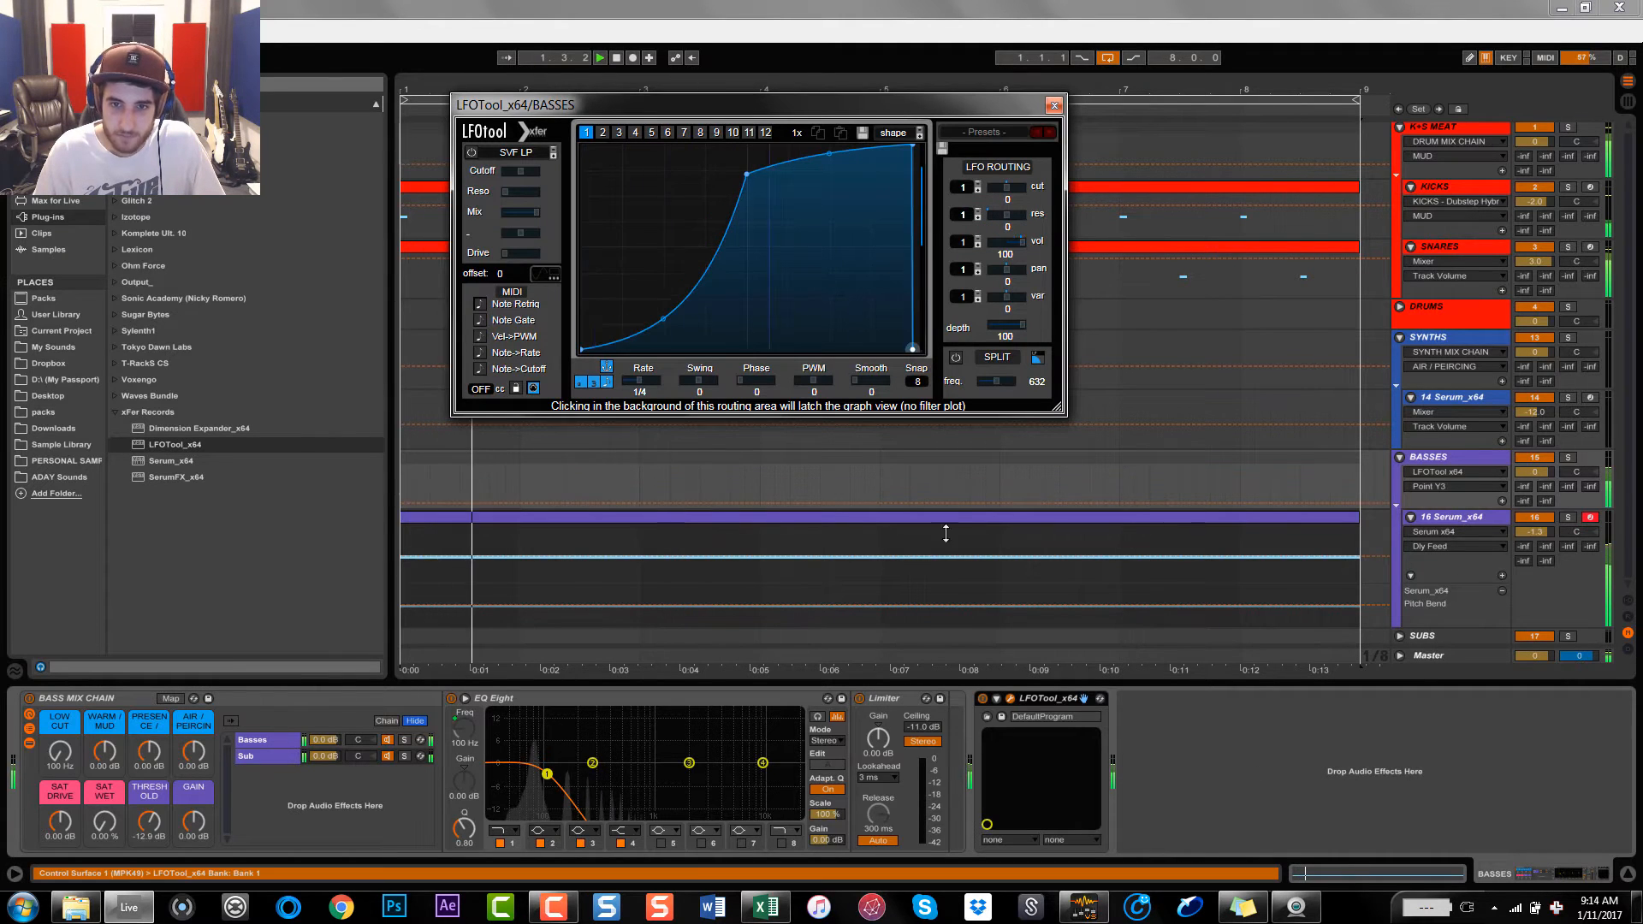
drag(642, 388, 666, 421)
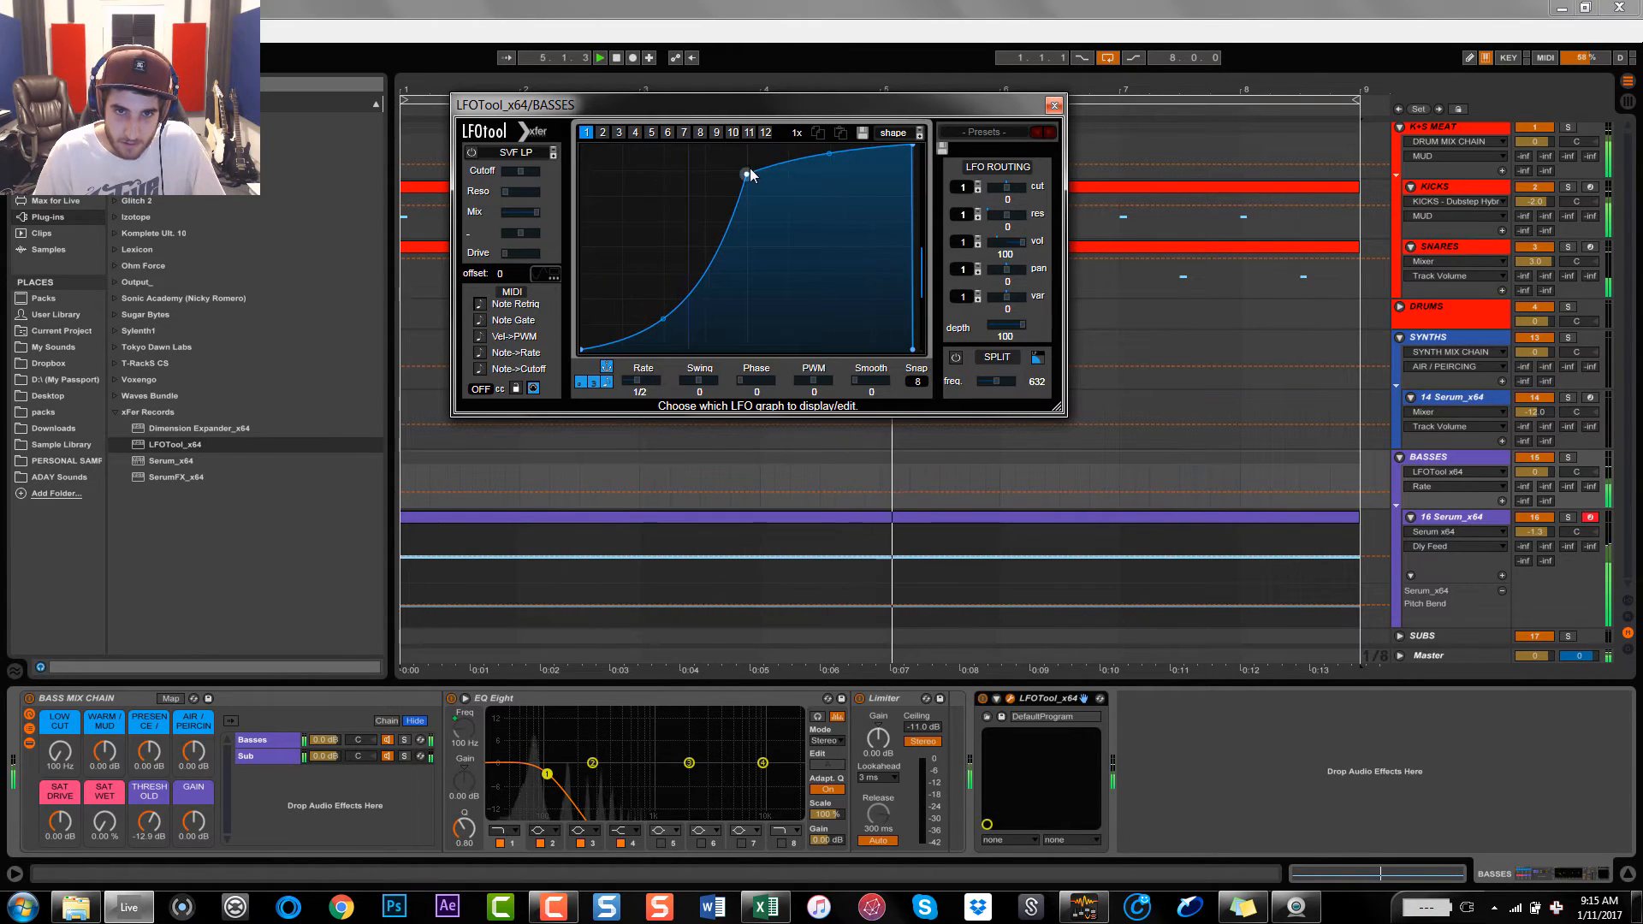
Reshape the LFOTool curve into a steep rise near the start, a full-level plateau and a short fall at the end
drag(746, 172, 618, 142)
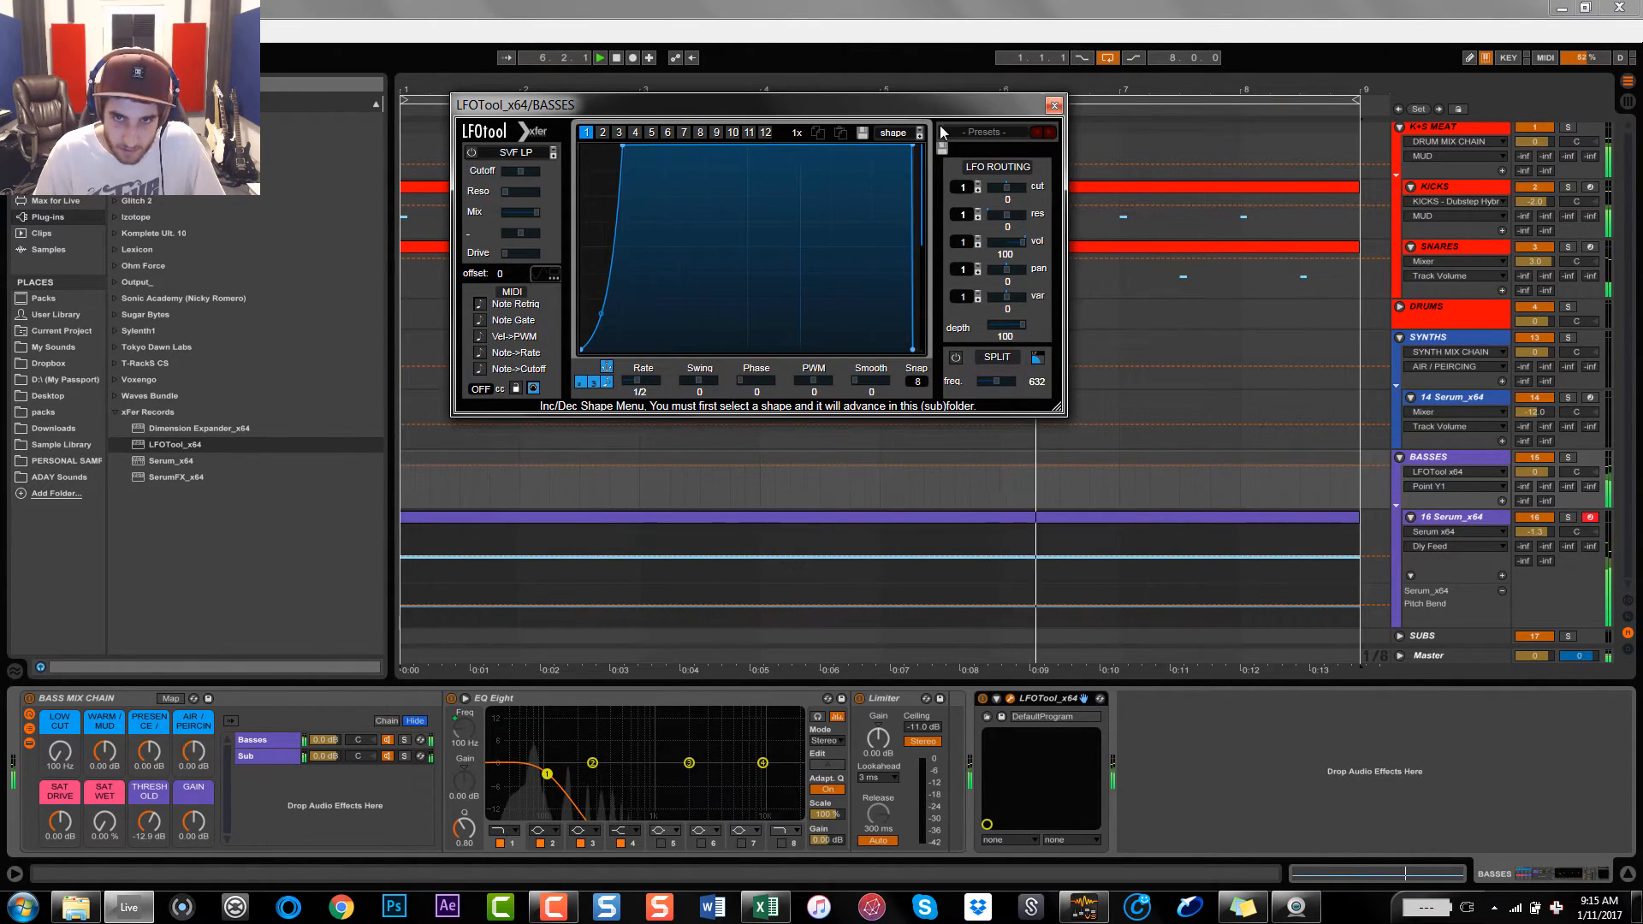
drag(913, 148, 892, 144)
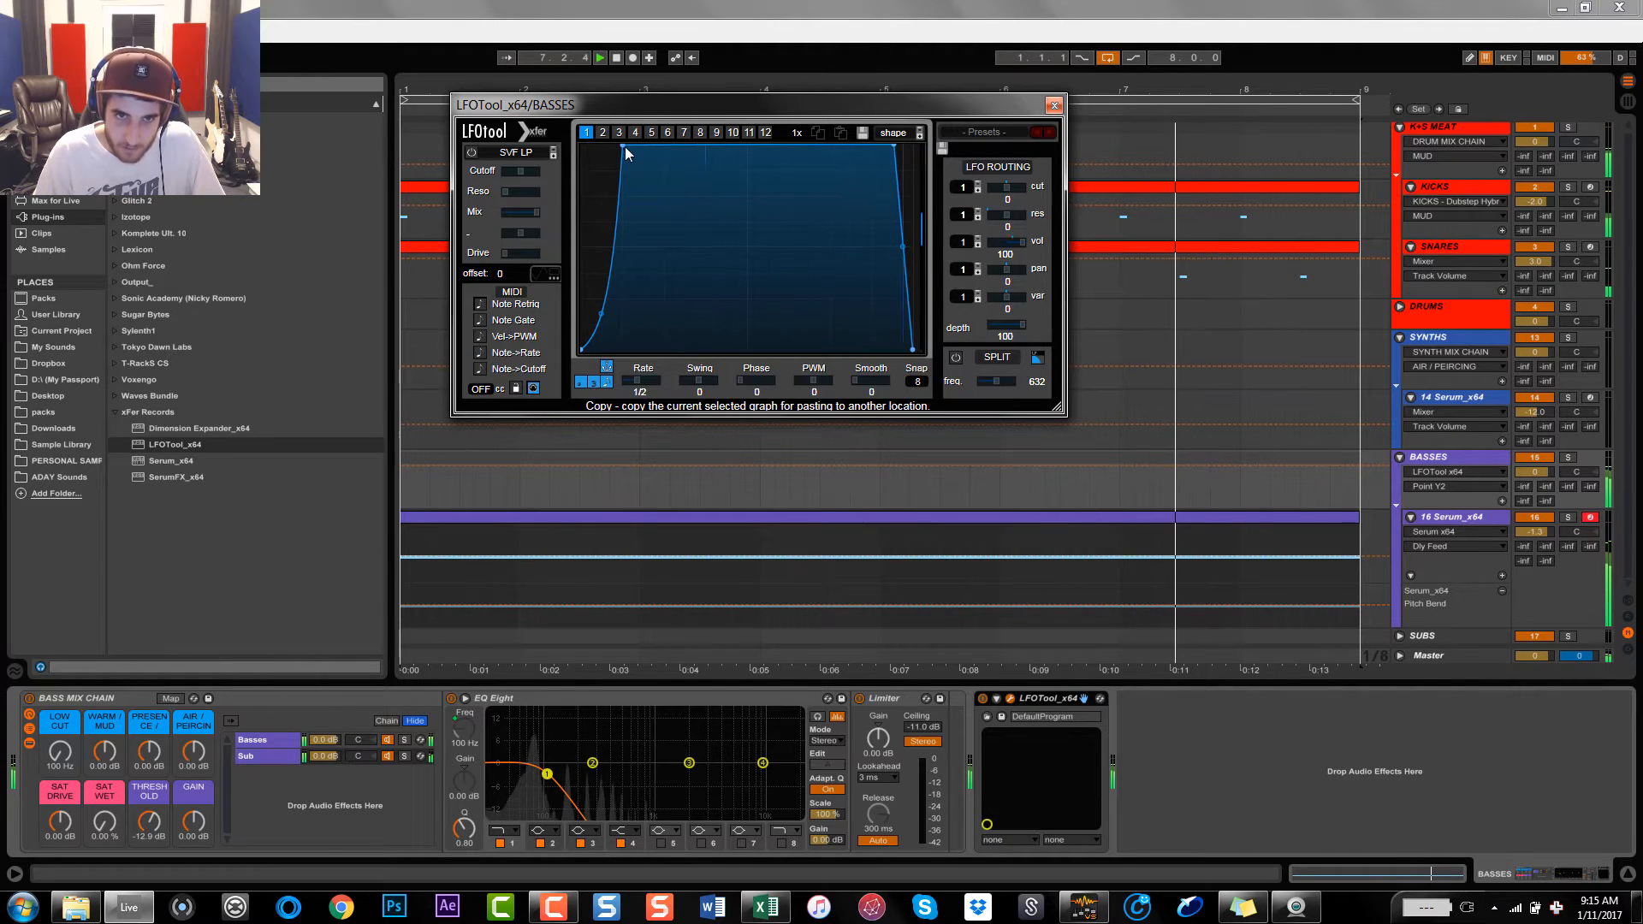
drag(624, 147, 612, 145)
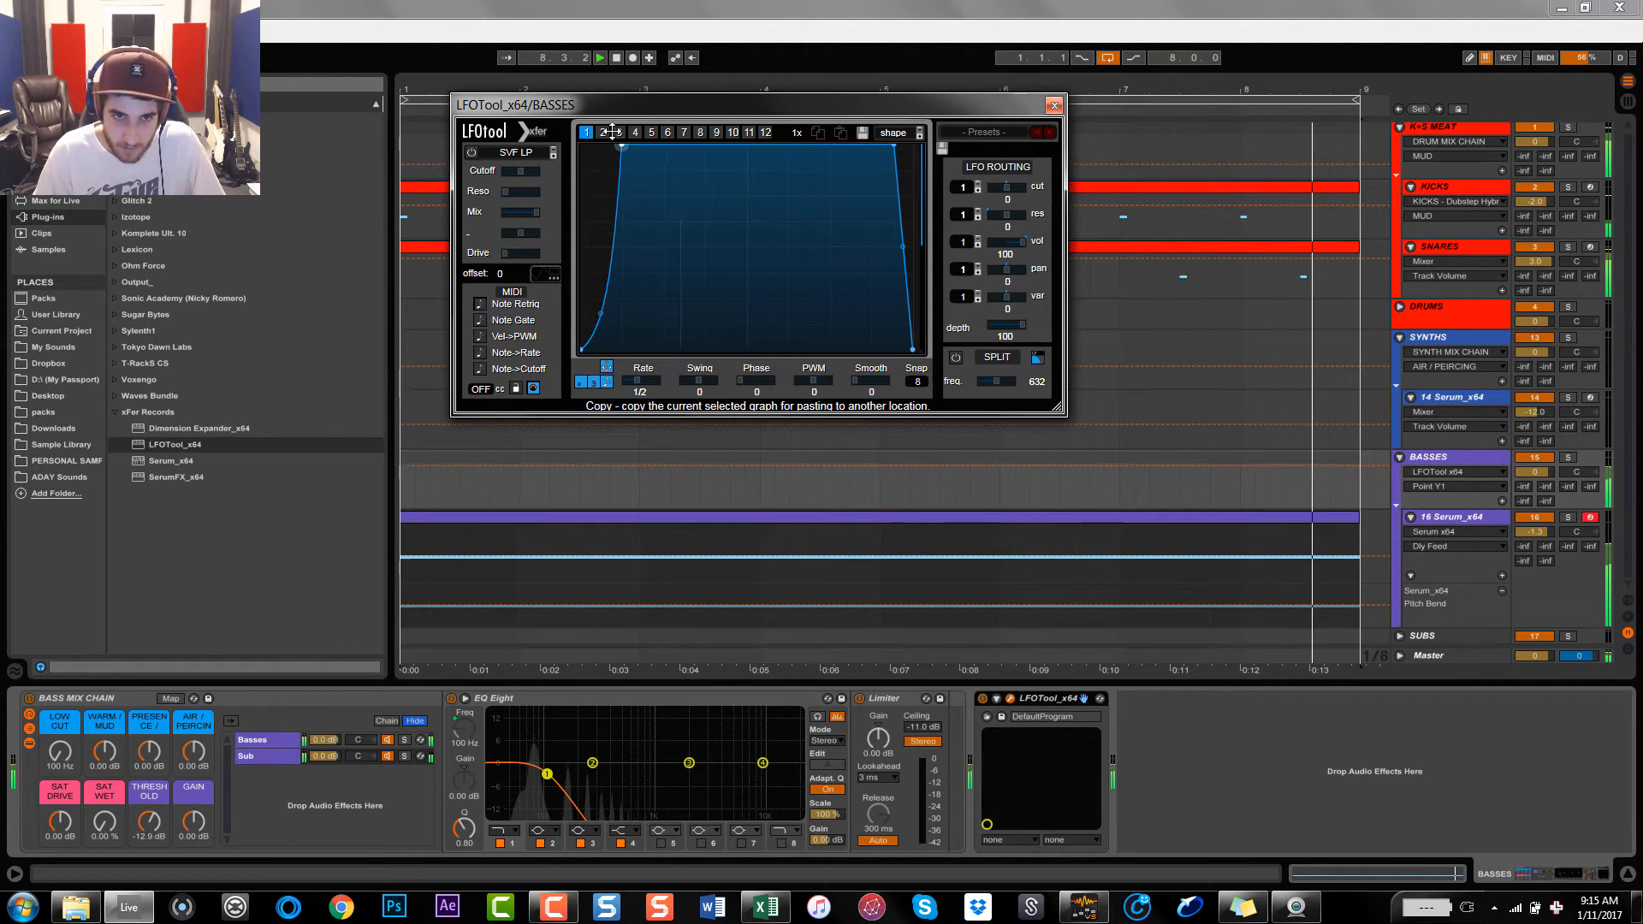
drag(603, 317, 601, 303)
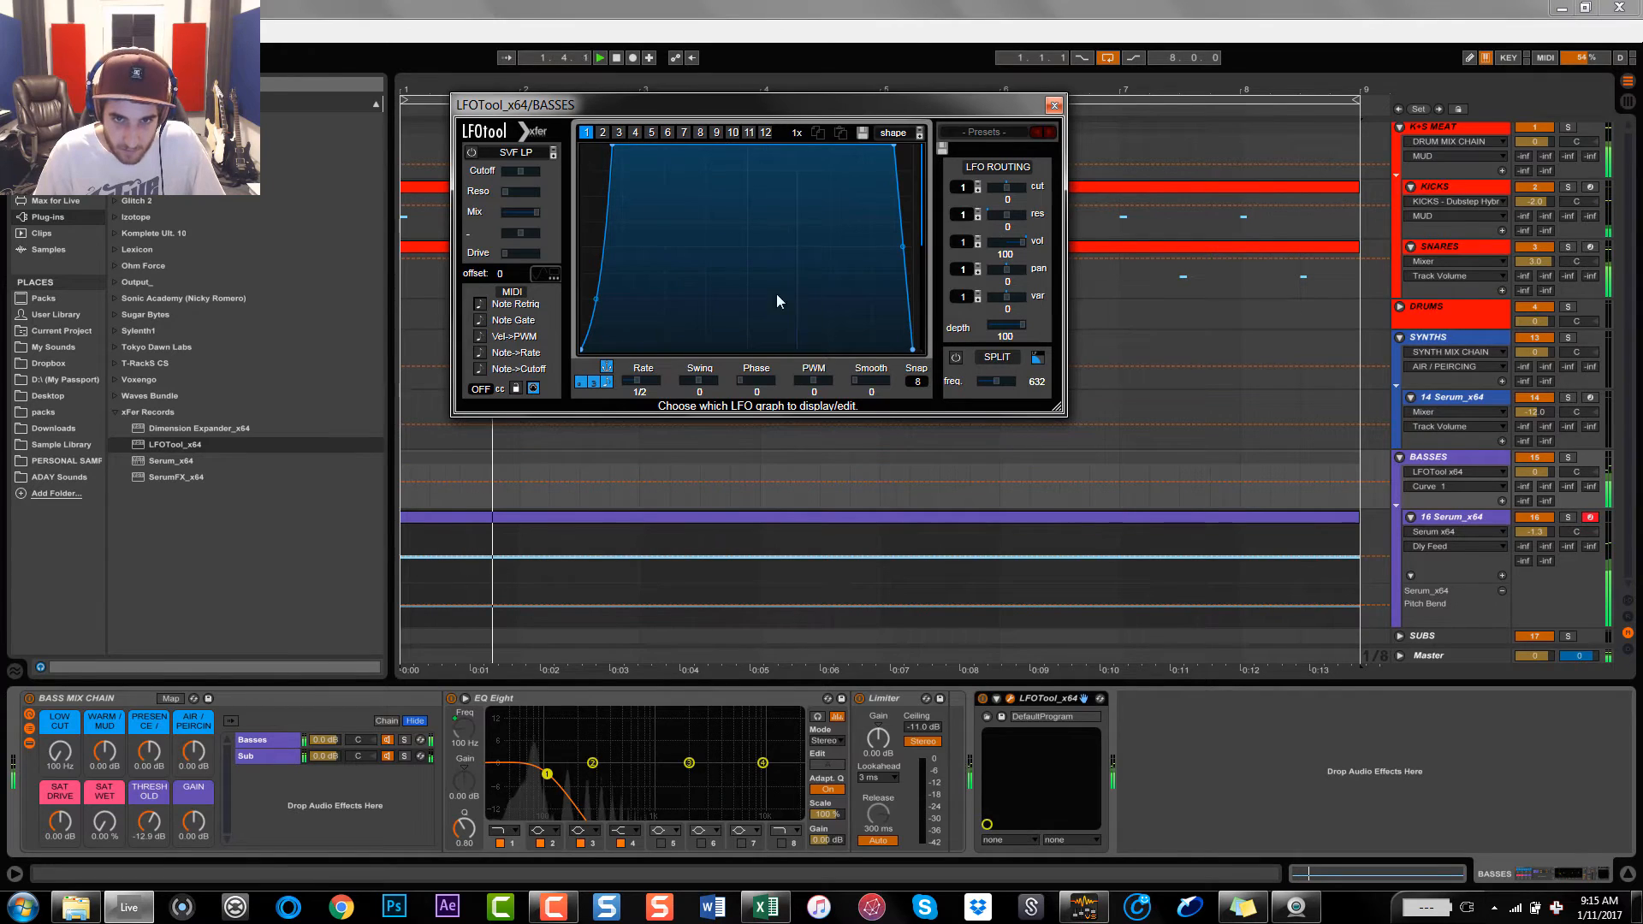
Lengthen the opening rise of the LFOTool curve, raise its start and end level, and close the plug-in window
drag(633, 144, 669, 145)
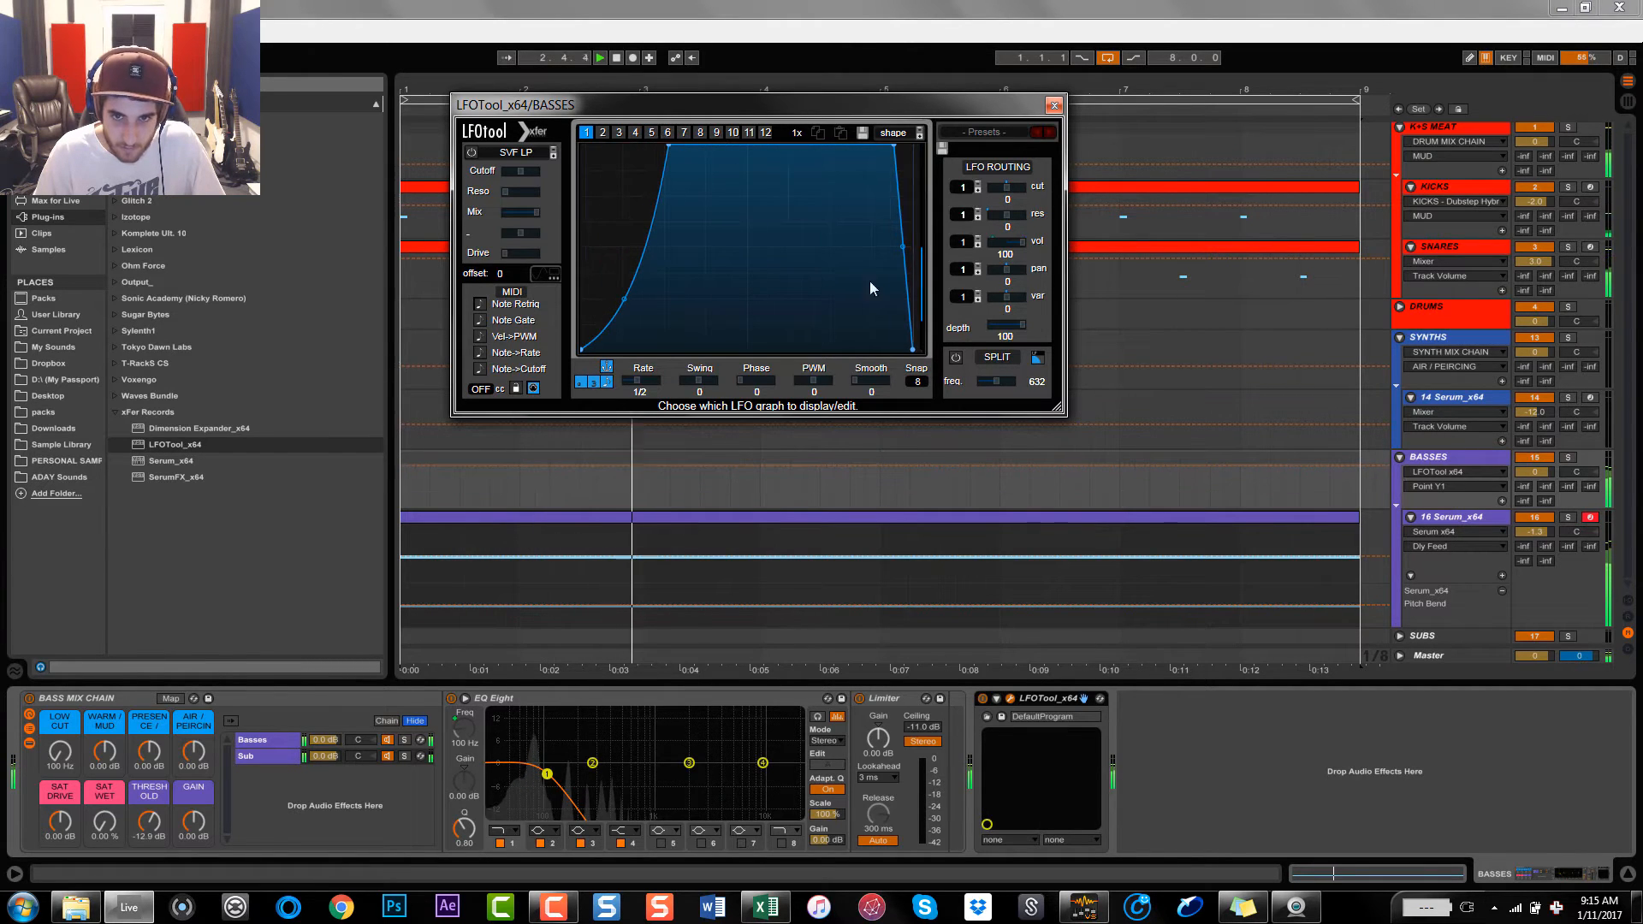
drag(918, 298, 916, 257)
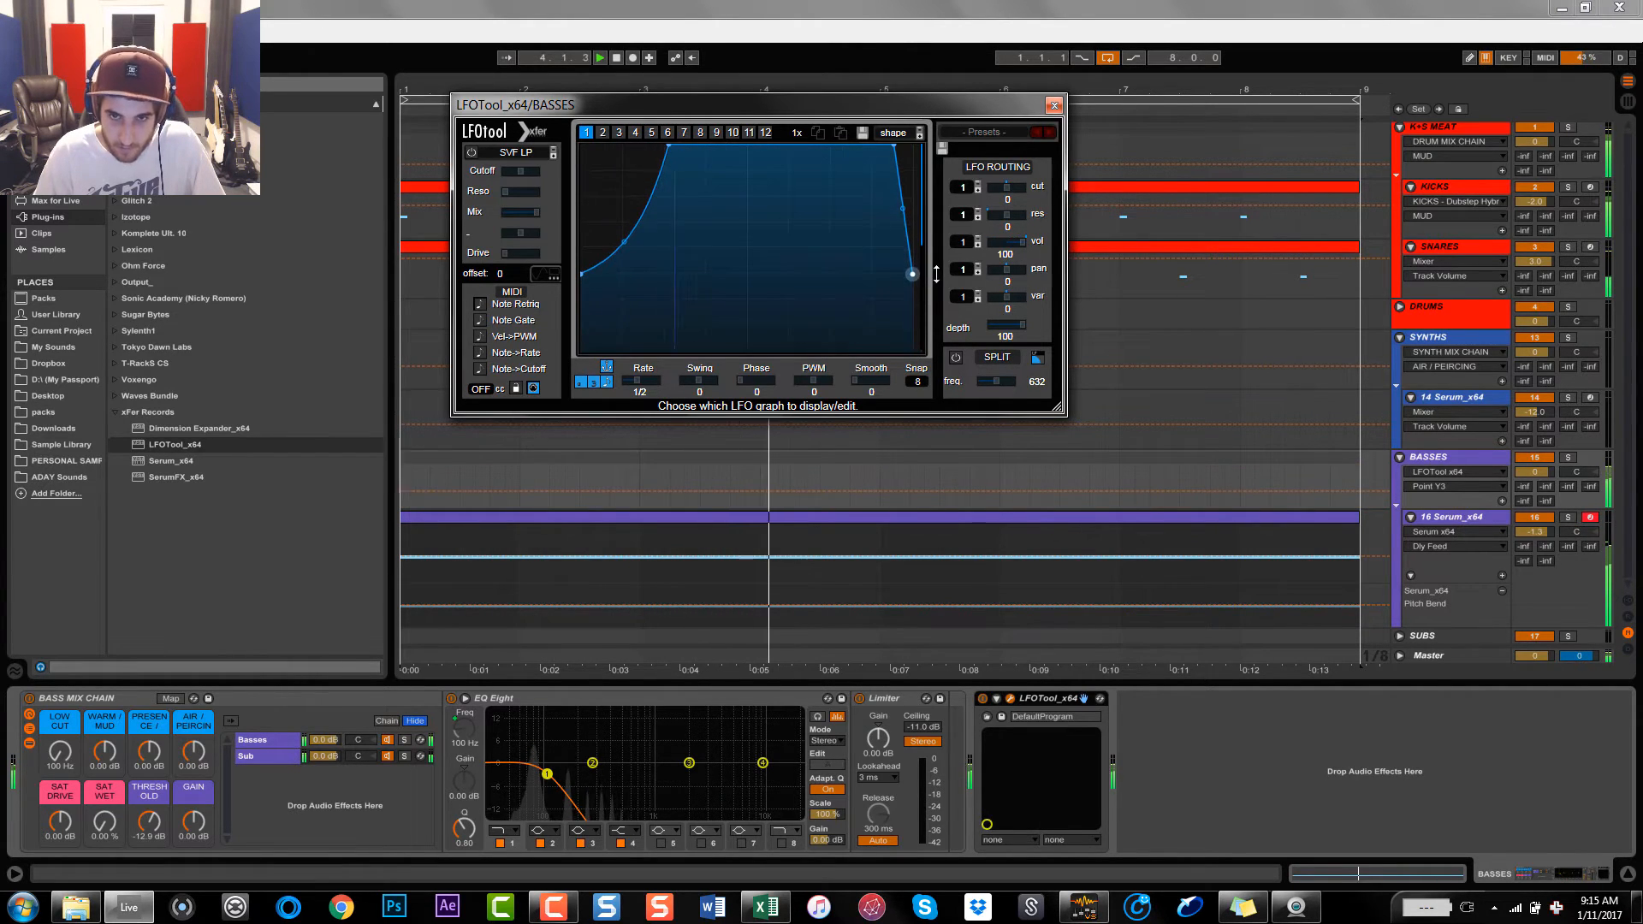
click(1055, 103)
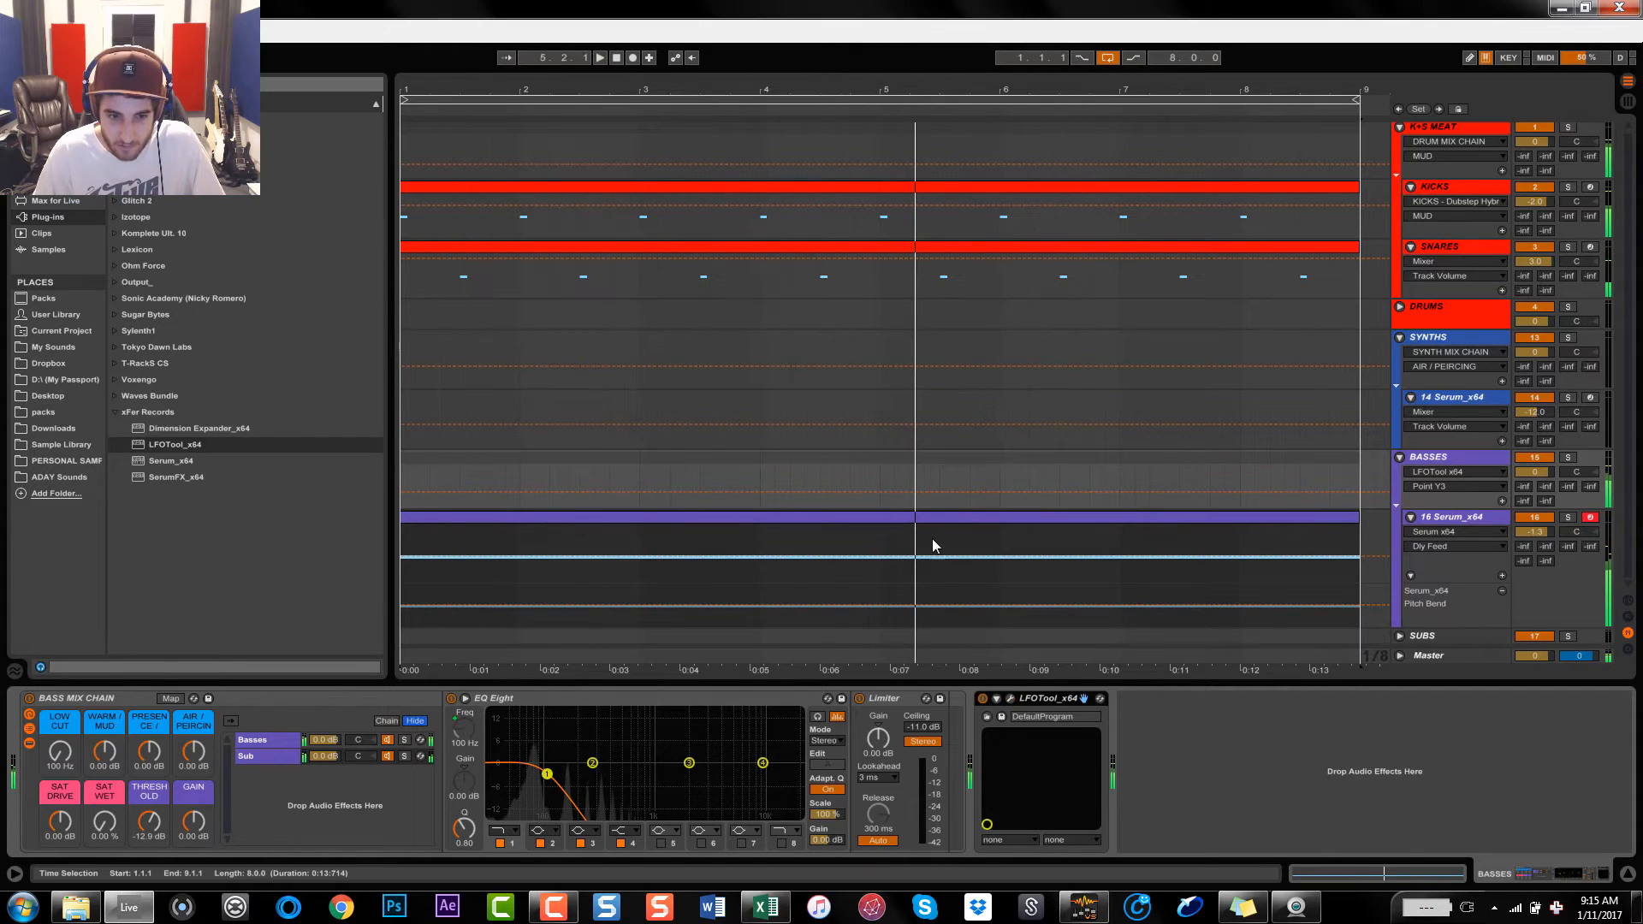
Inspect the MIDI clip on the 16 Serum_x64 track, return to its device chain, and replay the loop
click(1451, 516)
double_click(772, 517)
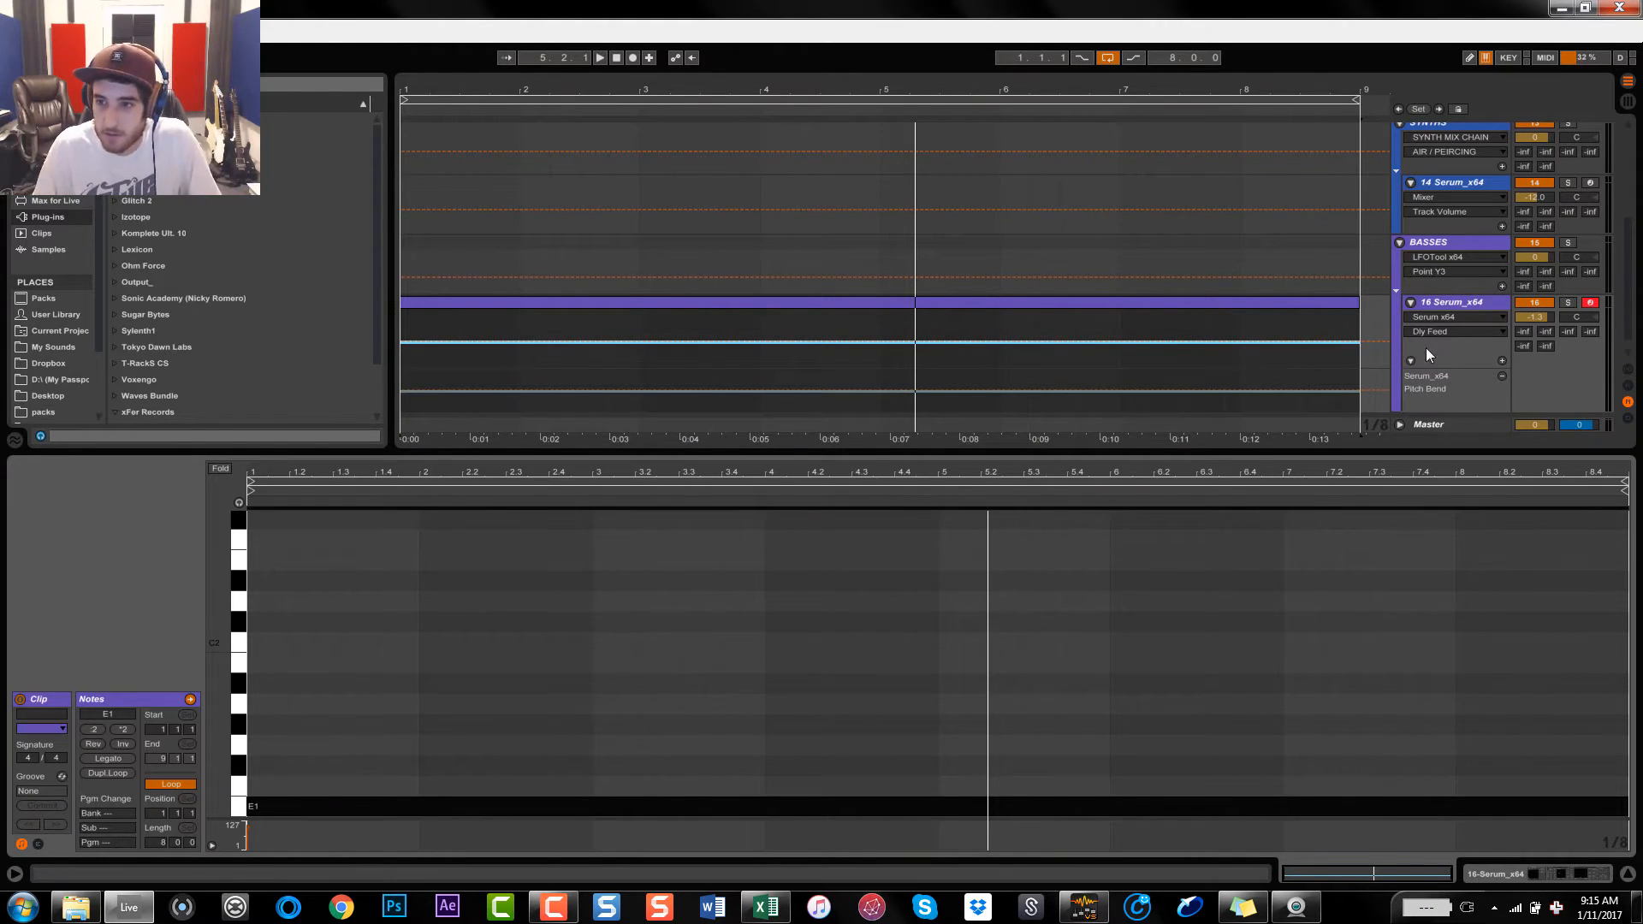
click(1472, 304)
key(space)
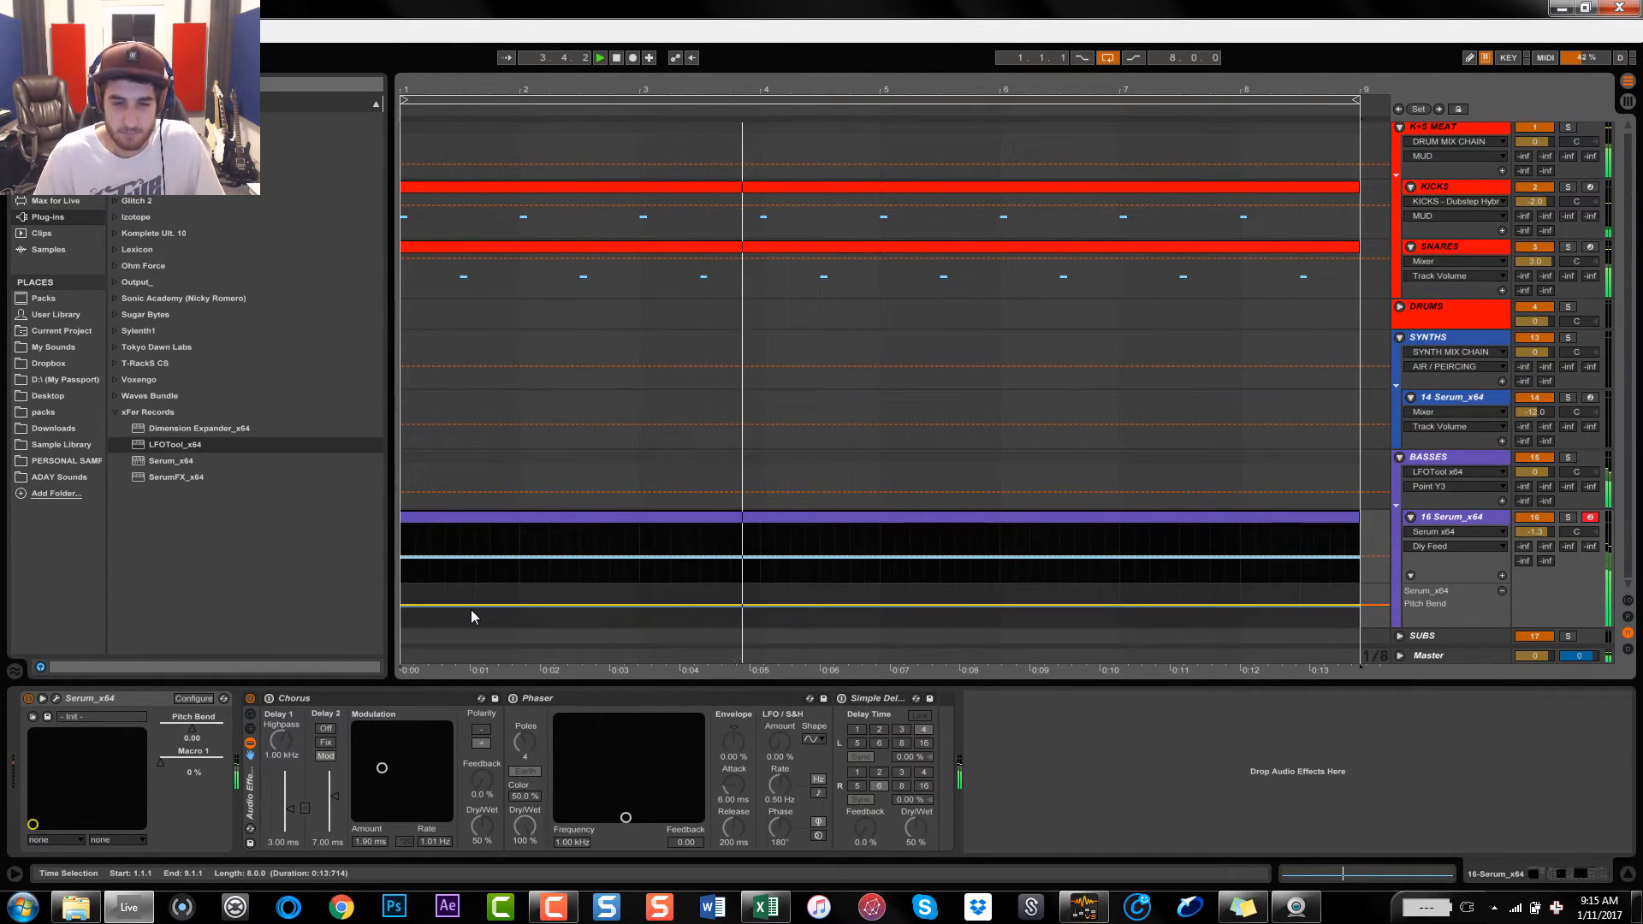
Stop playback, bypass Serum's chorus, phaser and delay effects, and close the Serum window
key(space)
click(56, 698)
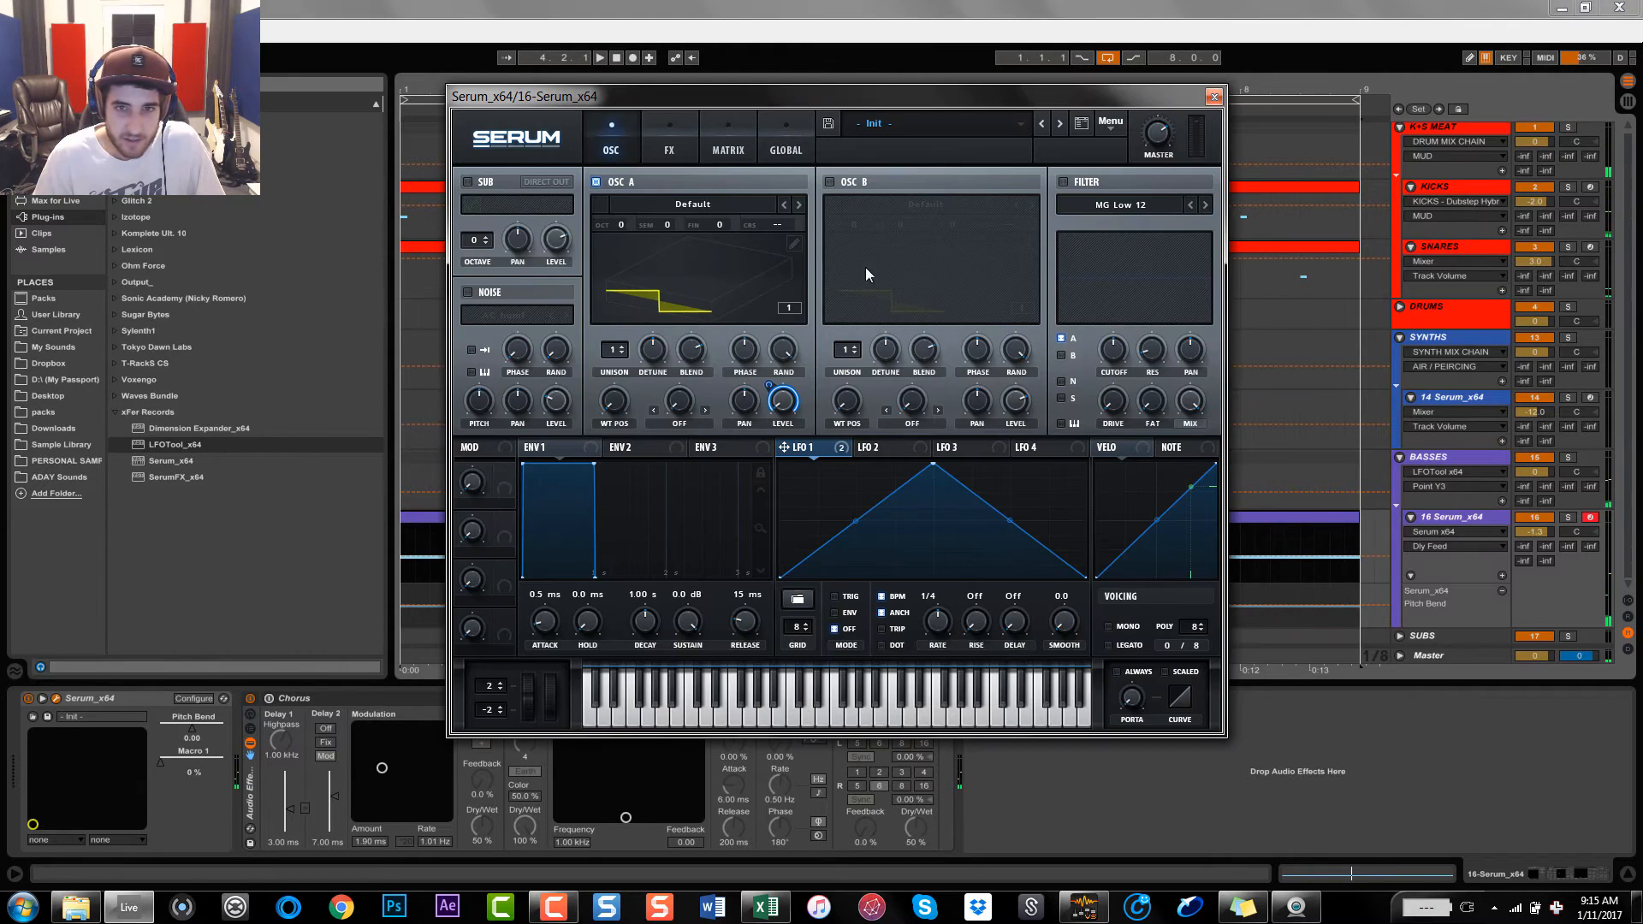
click(669, 151)
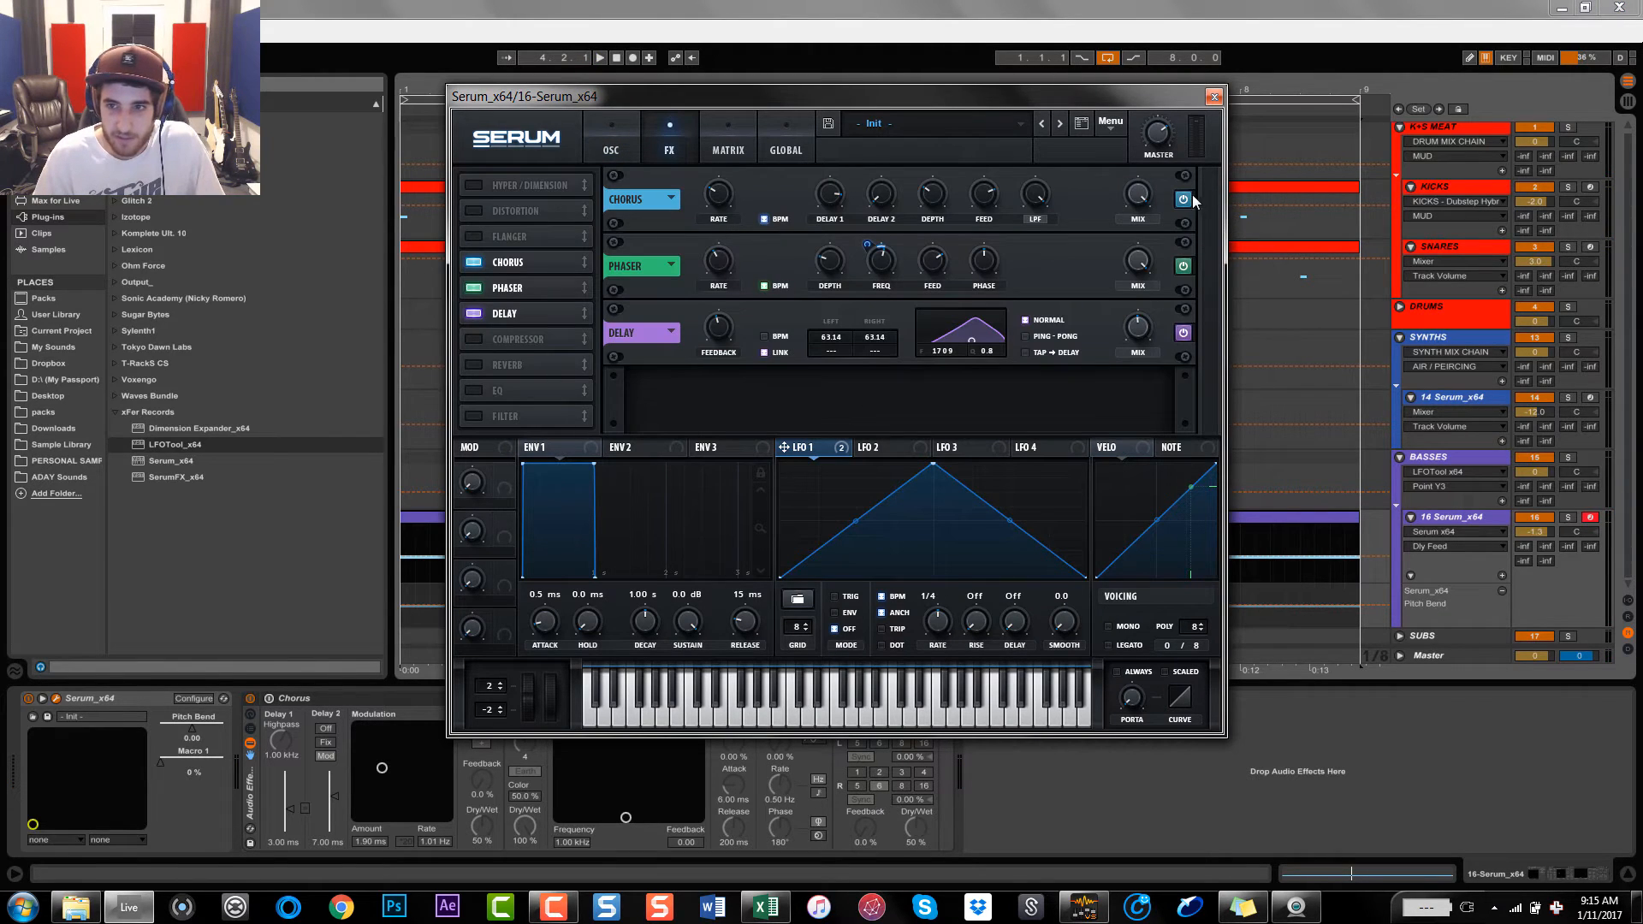
click(1183, 268)
click(1184, 333)
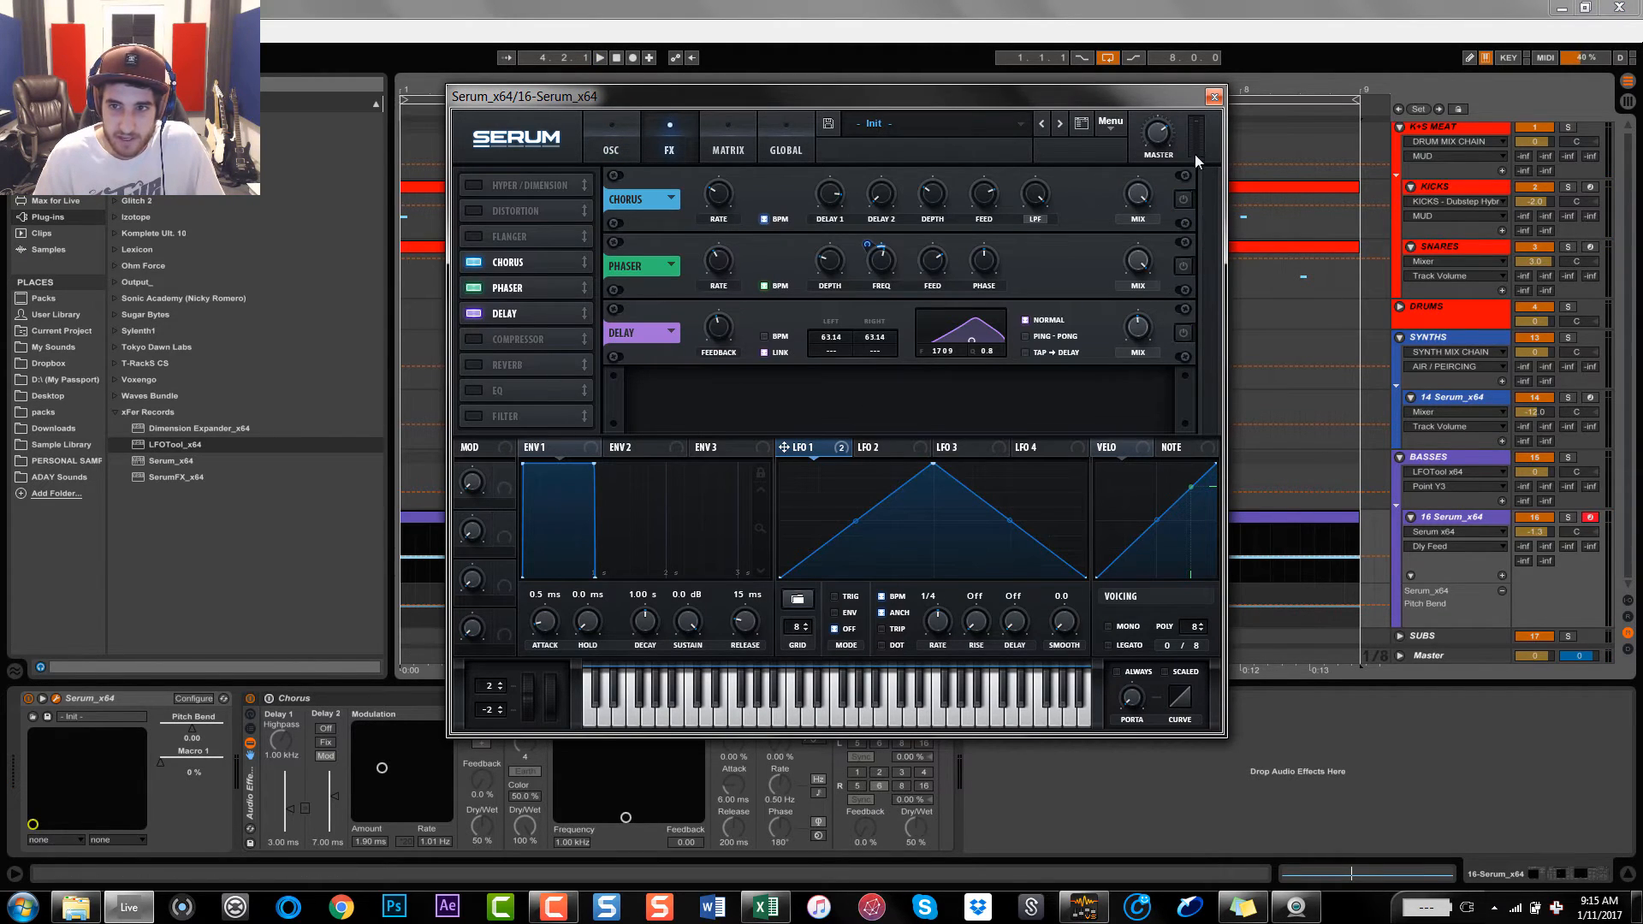
click(611, 147)
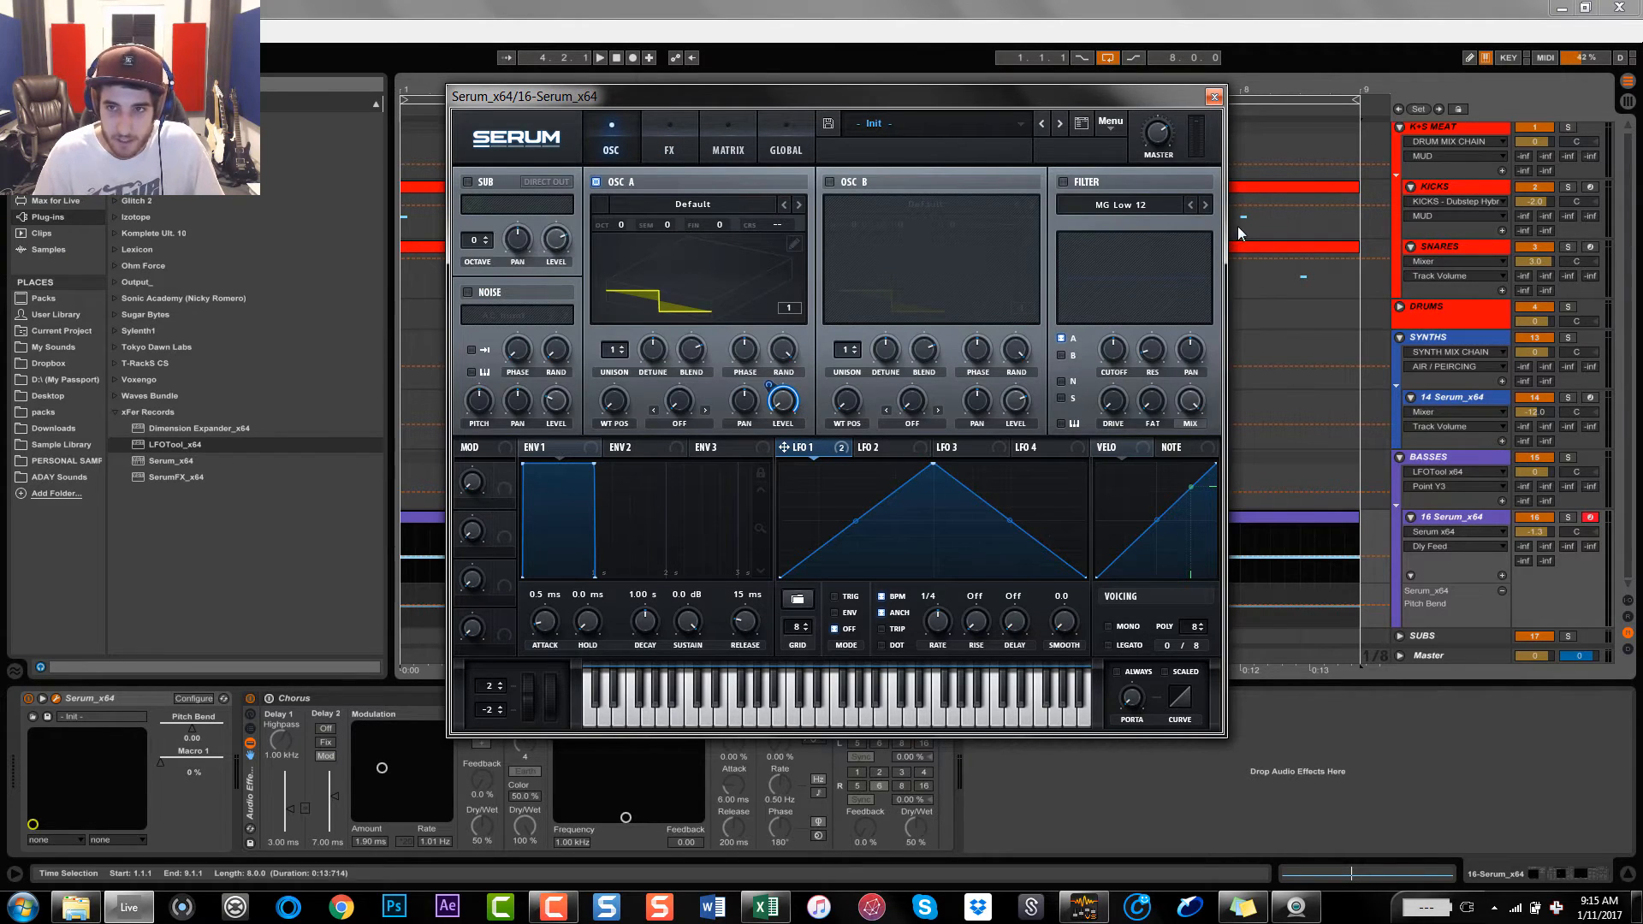
click(1212, 99)
Play the loop with Live's Chorus device enabled, set its Dry/Wet to 100%, and lower its modulation amount and rate
key(space)
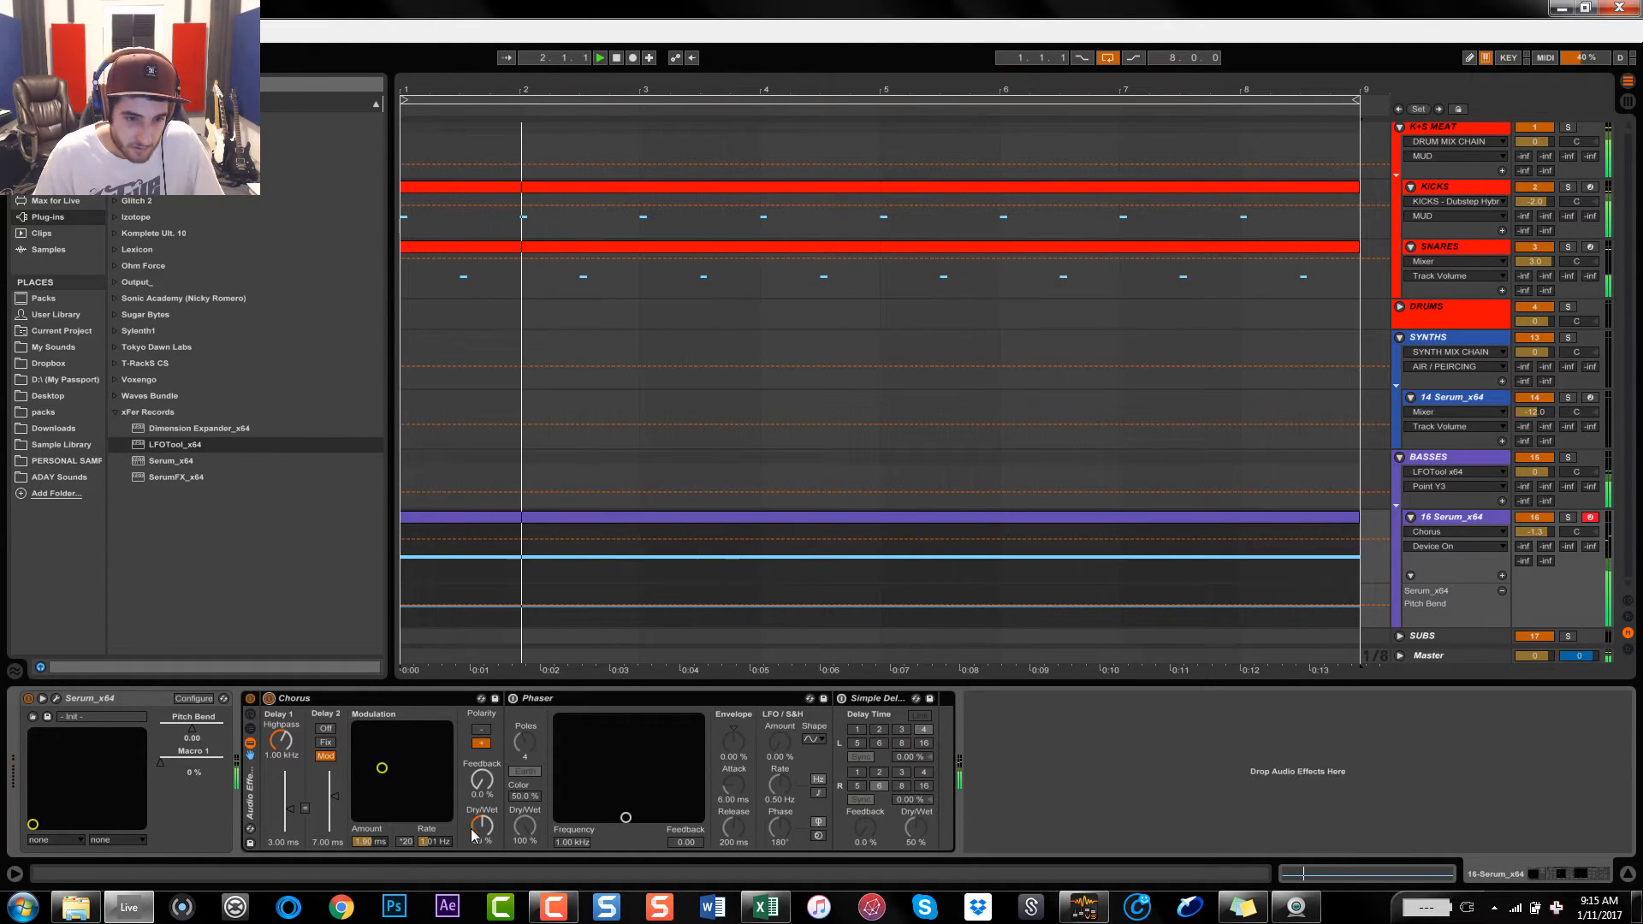
drag(481, 826, 479, 815)
mouse_move(382, 767)
mouse_down()
mouse_move(408, 725)
mouse_move(447, 726)
mouse_move(358, 725)
mouse_move(371, 792)
mouse_move(387, 745)
mouse_move(371, 784)
mouse_up()
Switch the Chorus x20 rate multiplier on and off again, readjust the modulation, and raise the feedback to 72%
click(405, 841)
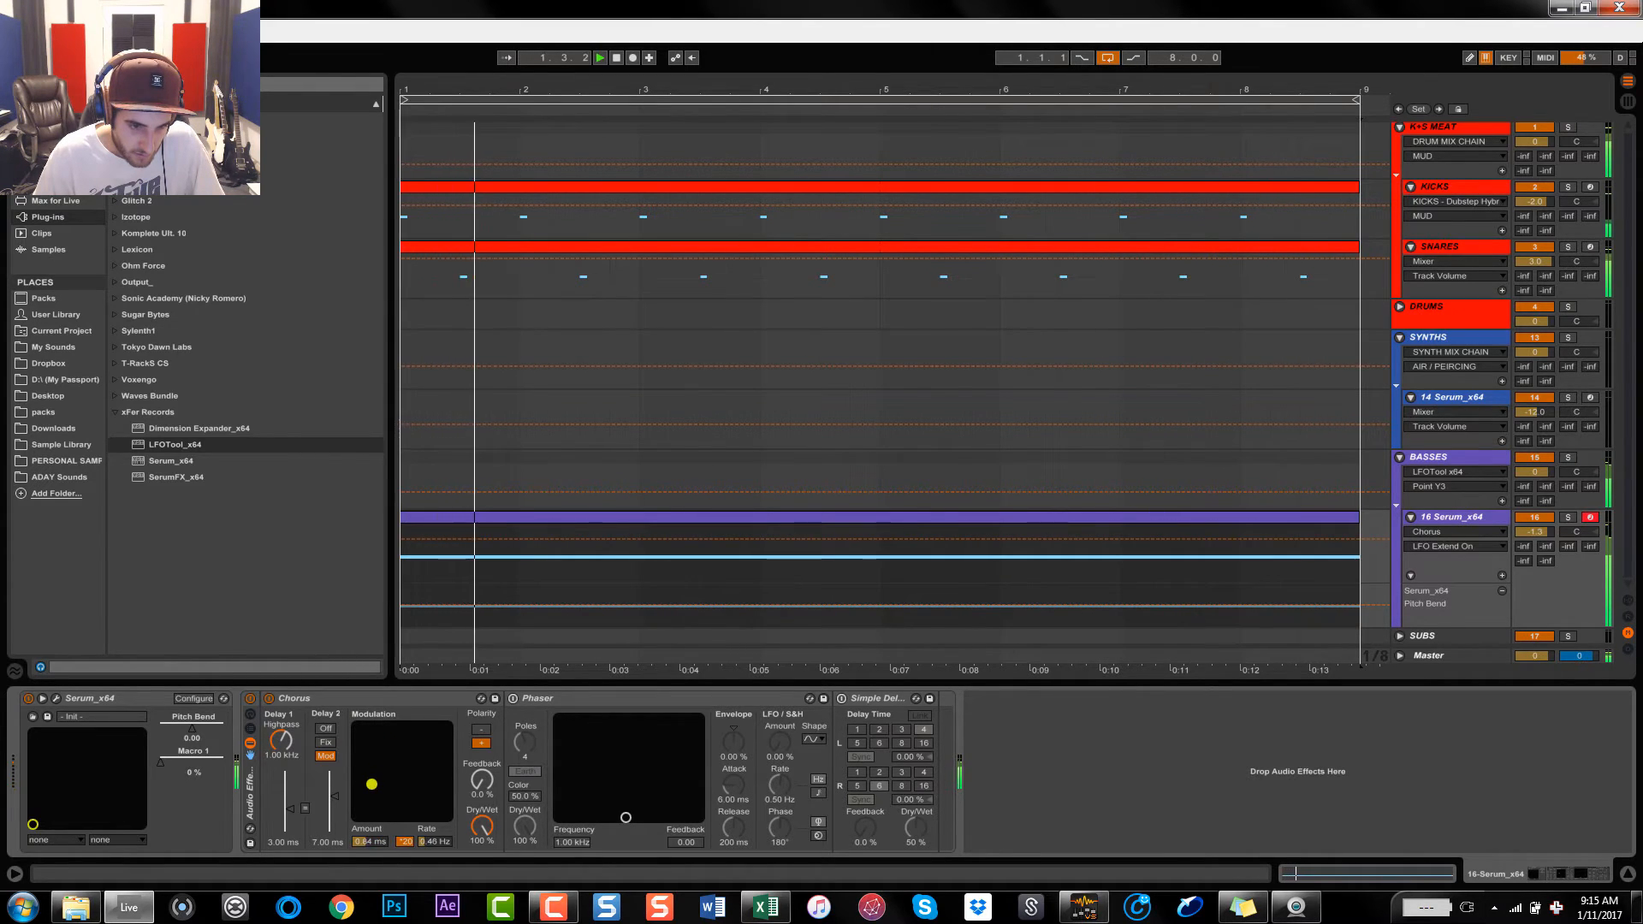
click(403, 843)
drag(368, 794, 480, 764)
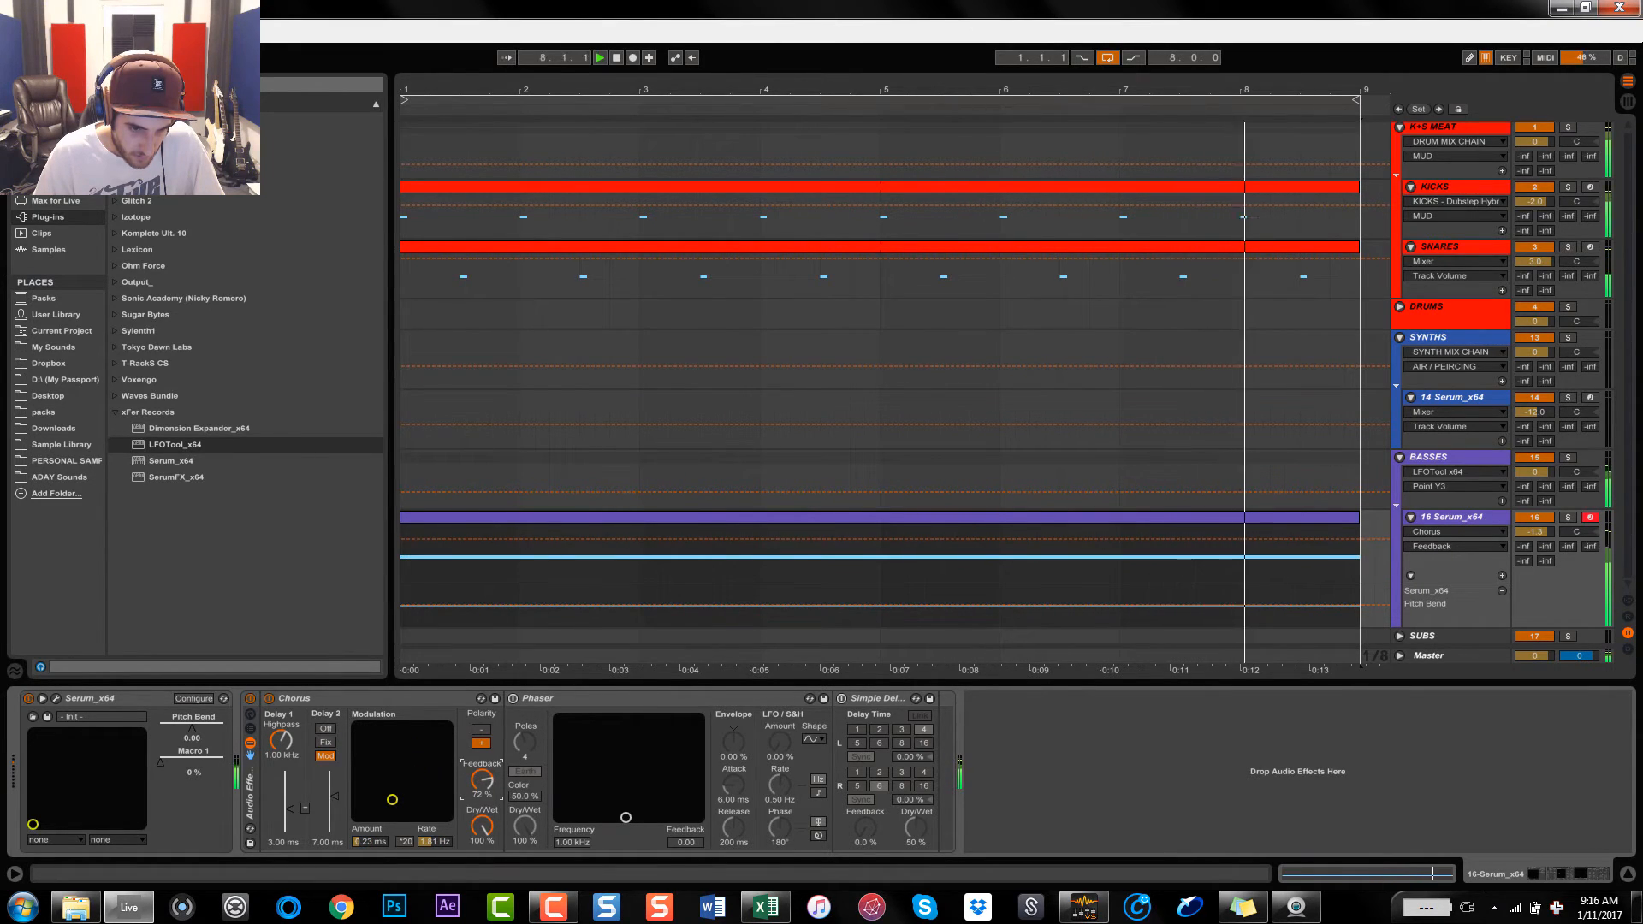
Readjust the Chorus modulation to an amount of about 0.31 ms and a rate of 2.05 Hz, and raise the Delay 1 highpass to 1.20 kHz
drag(392, 799, 334, 814)
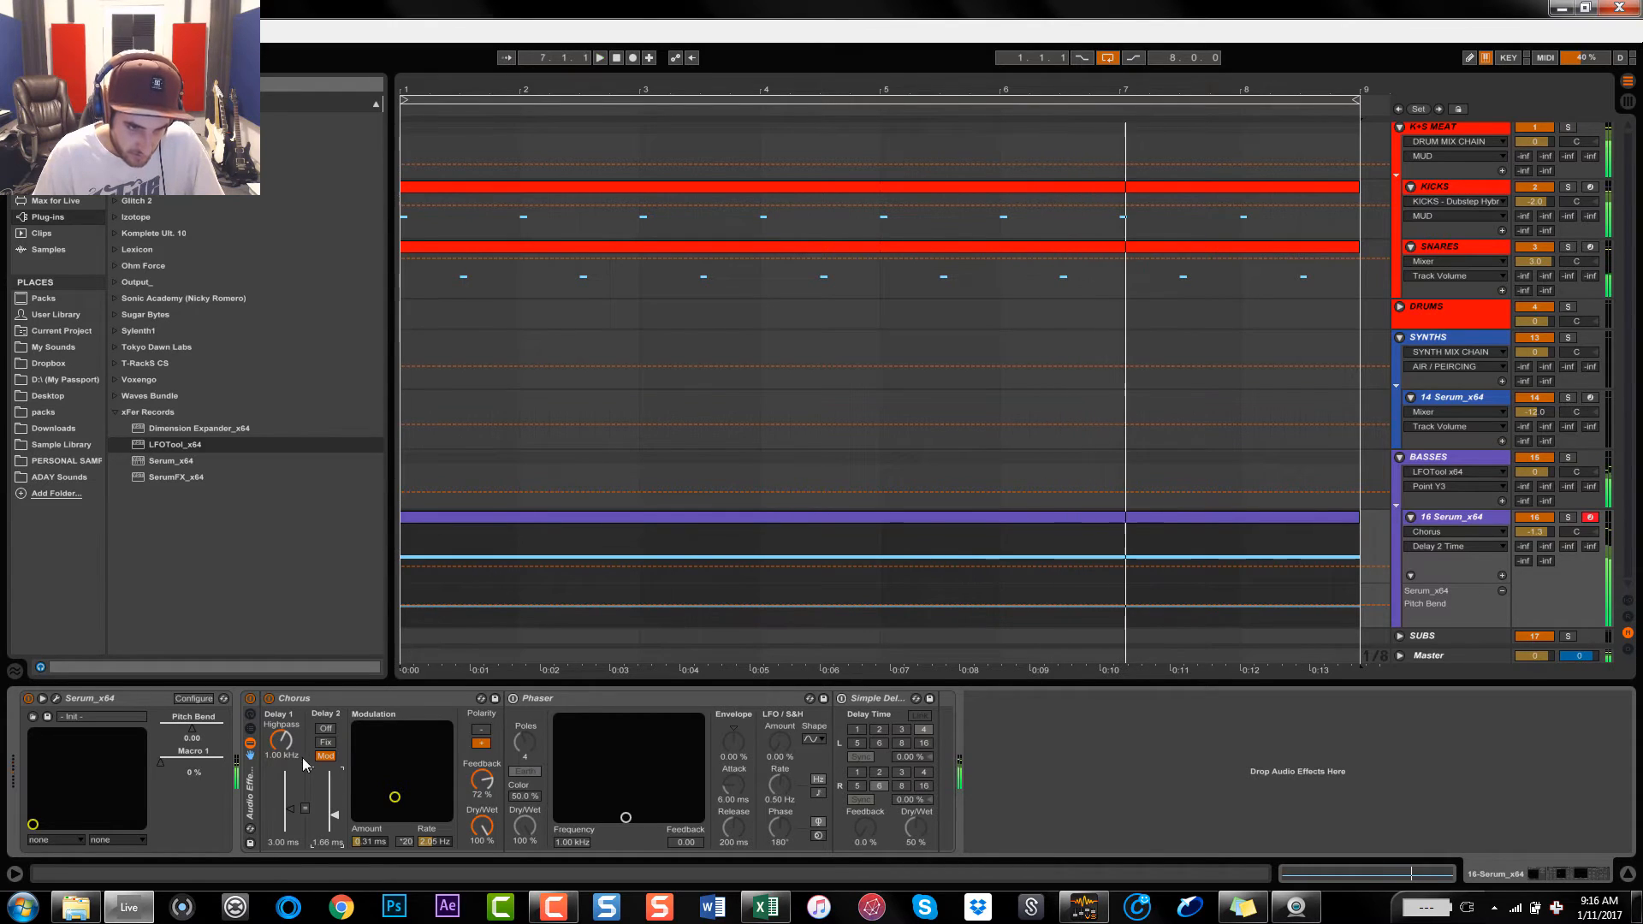
mouse_move(281, 739)
mouse_down()
mouse_move(280, 717)
mouse_move(281, 735)
mouse_up()
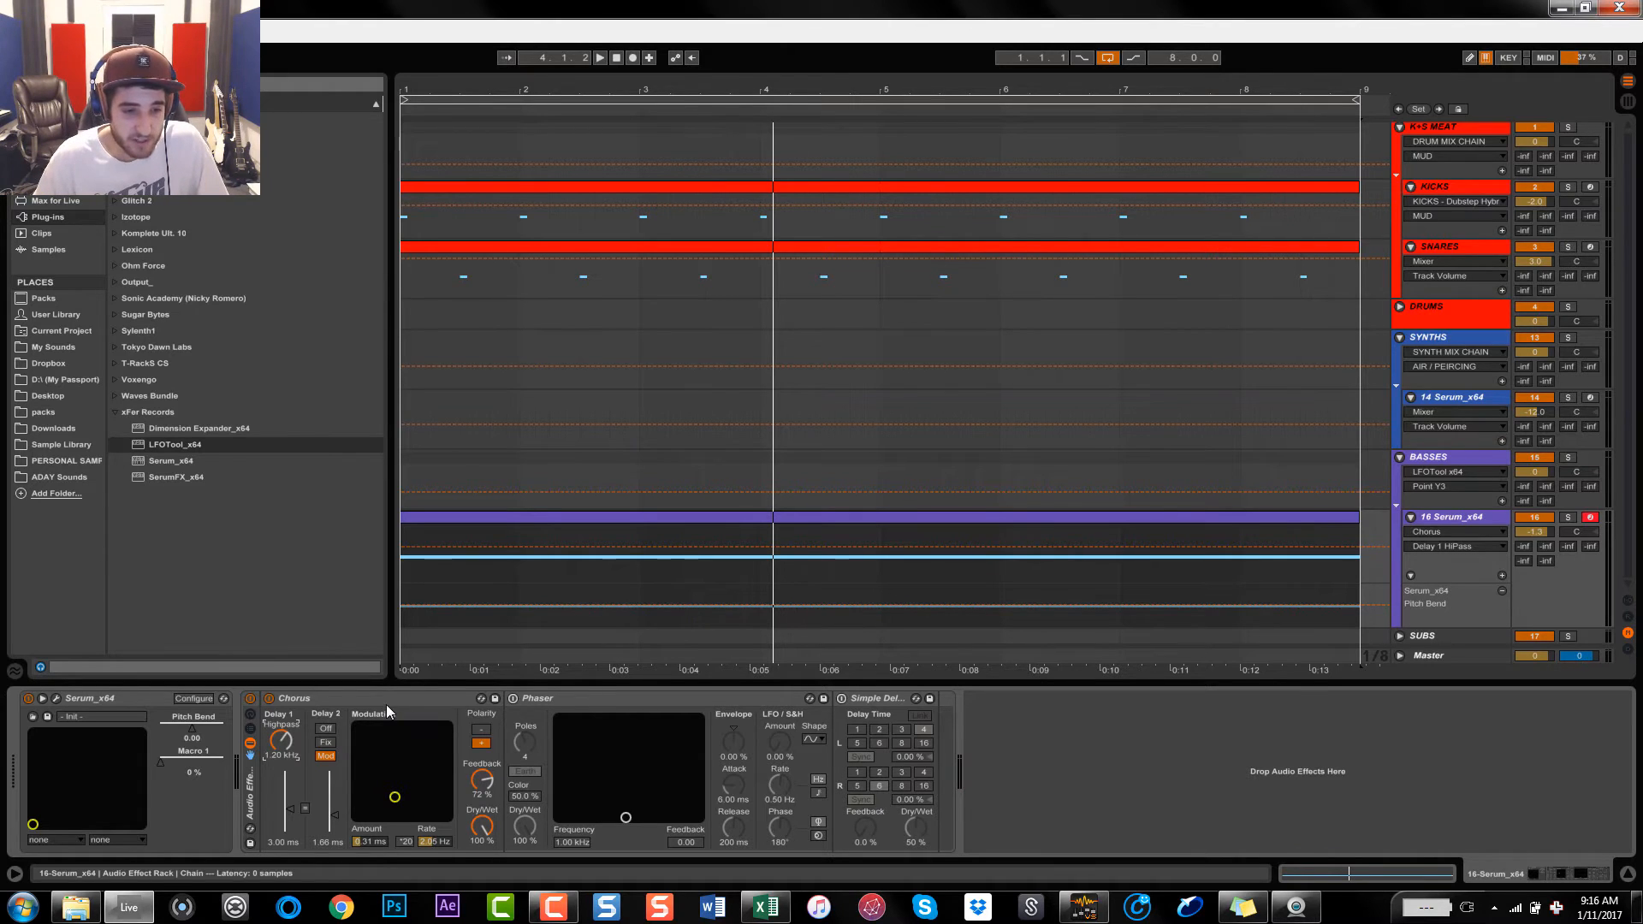
Bypass the Chorus, enable the Phaser device, and start loop playback
click(387, 705)
click(512, 699)
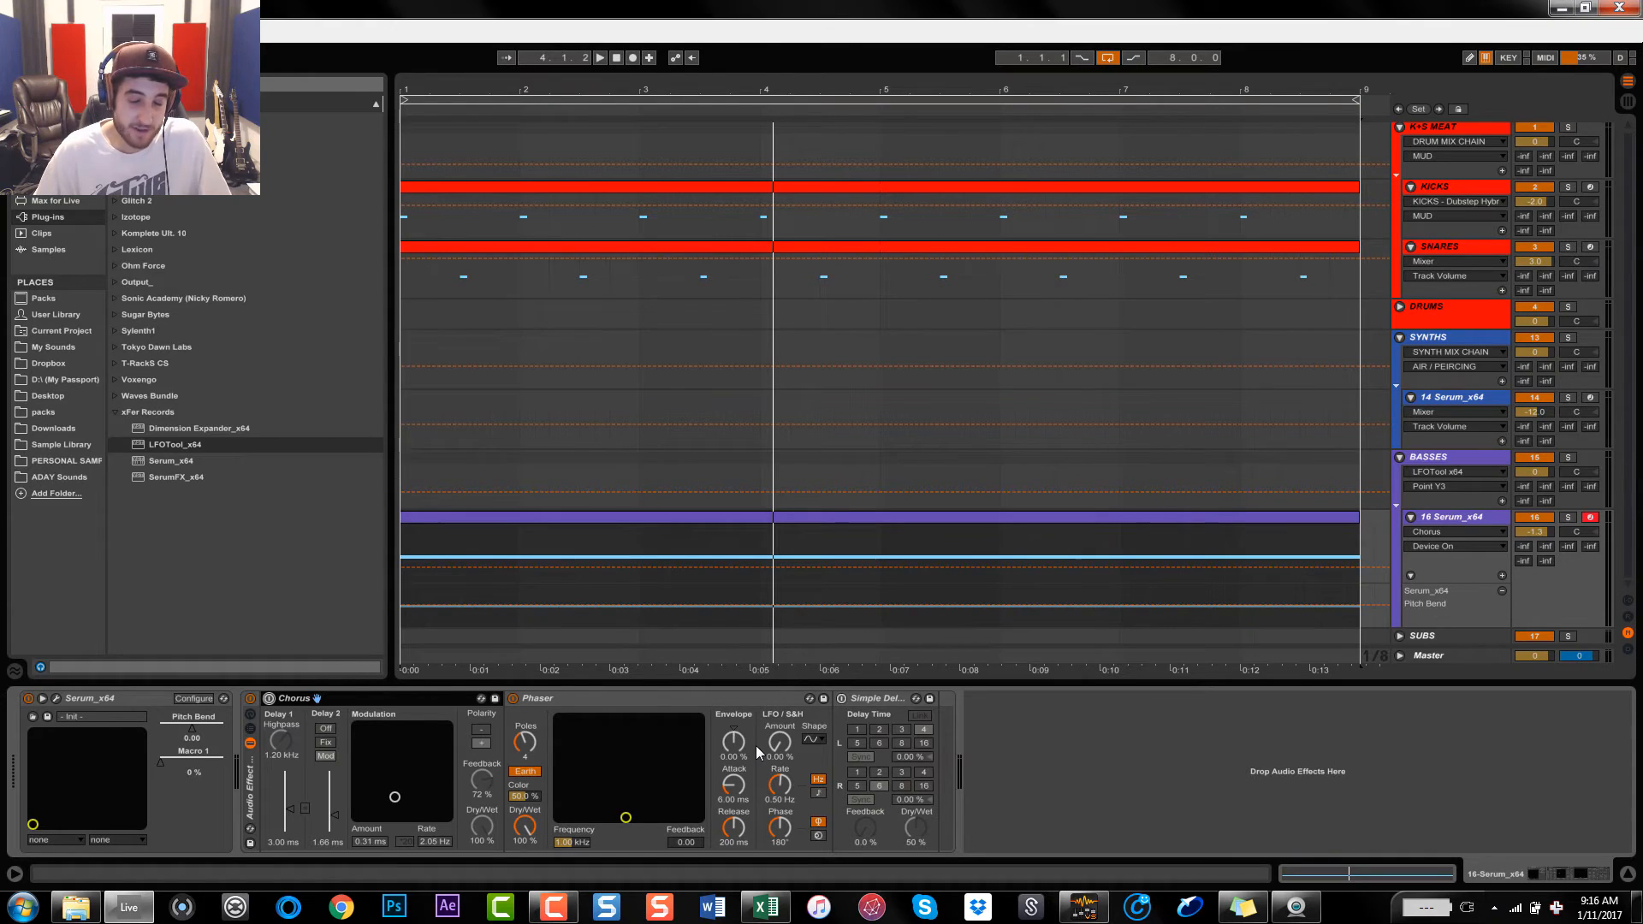
click(640, 693)
key(space)
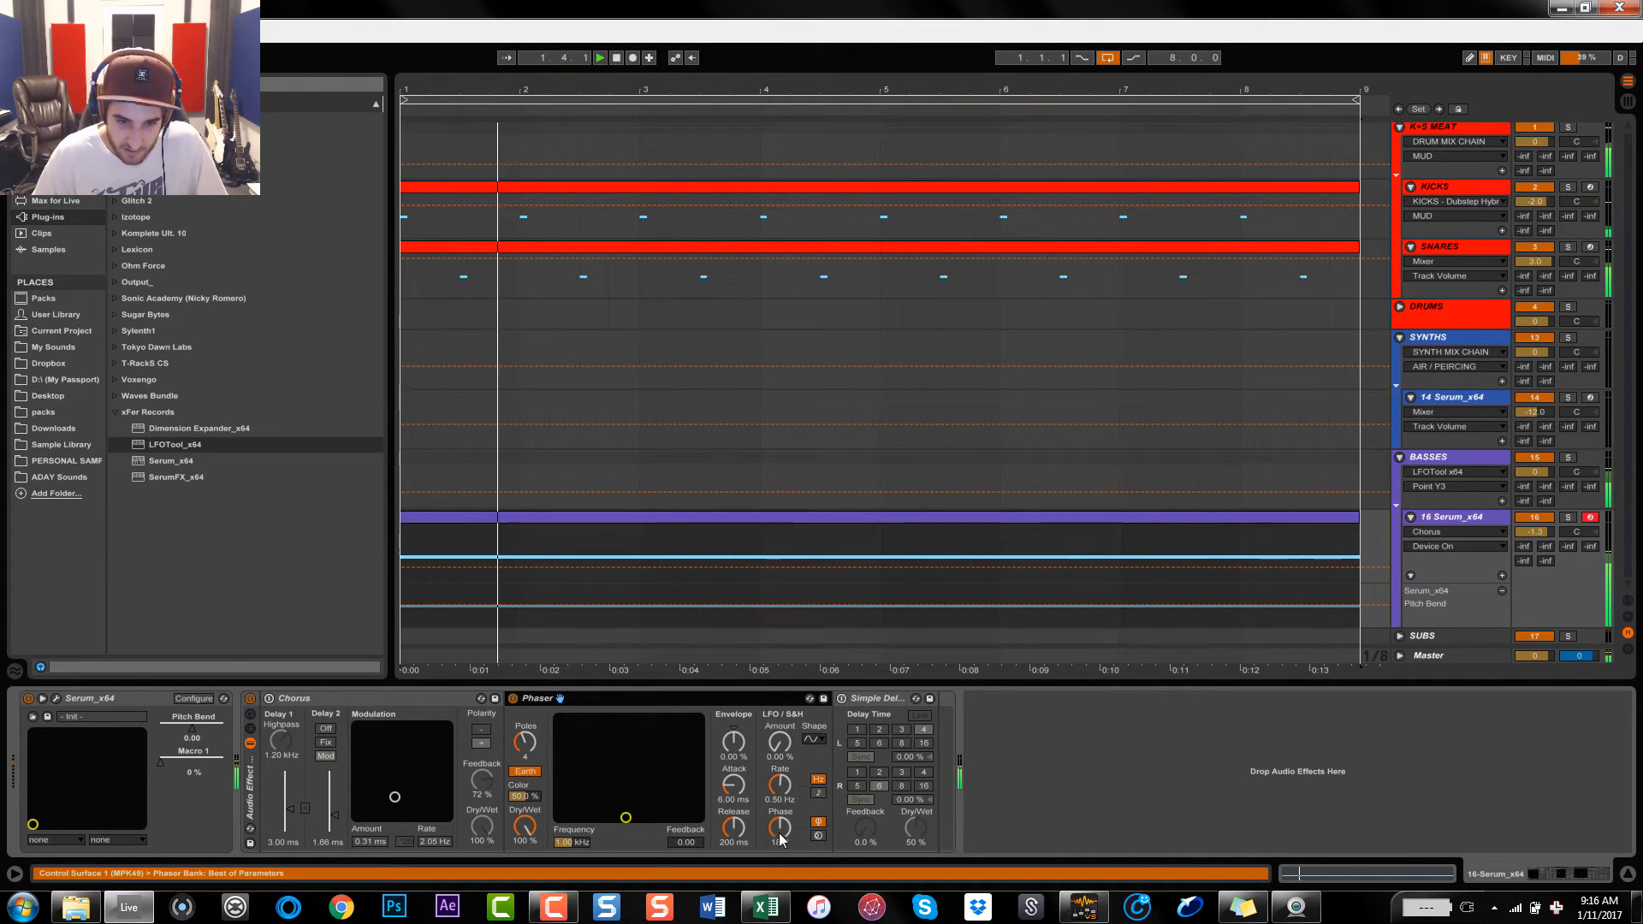
Set the Phaser to 3 poles, 100% Color and 69.8% Dry/Wet, and sweep its frequency to about 350 Hz with 0.97 feedback
drag(625, 818, 613, 767)
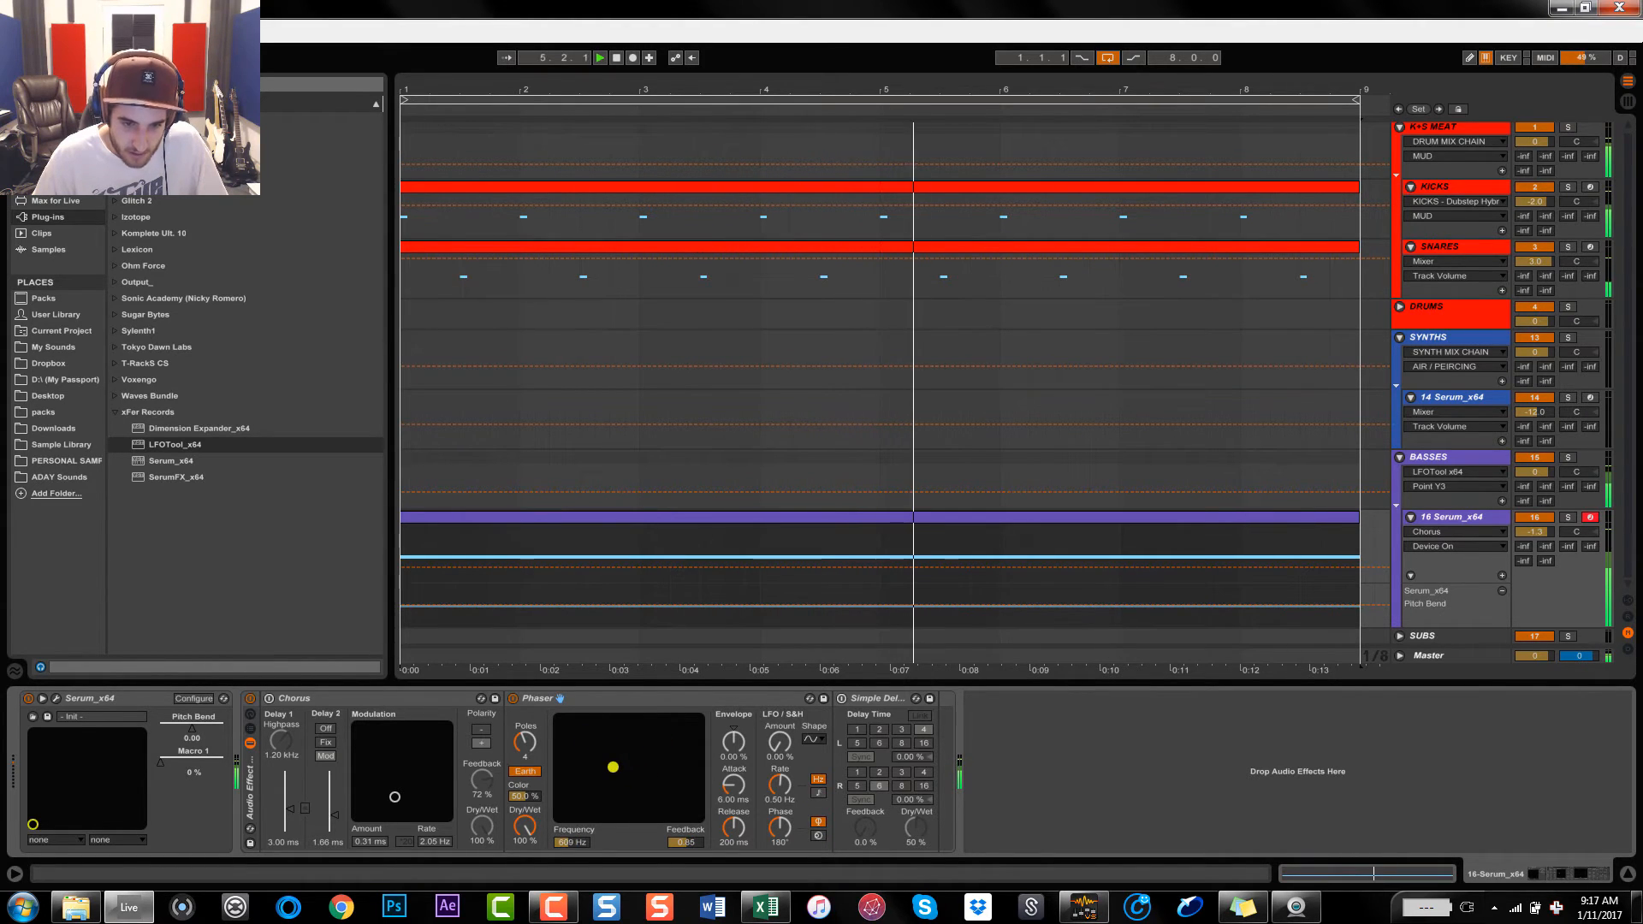
drag(524, 827, 525, 858)
drag(613, 767, 530, 746)
mouse_move(591, 797)
mouse_down()
mouse_move(672, 723)
mouse_move(606, 788)
mouse_up()
drag(525, 743, 525, 685)
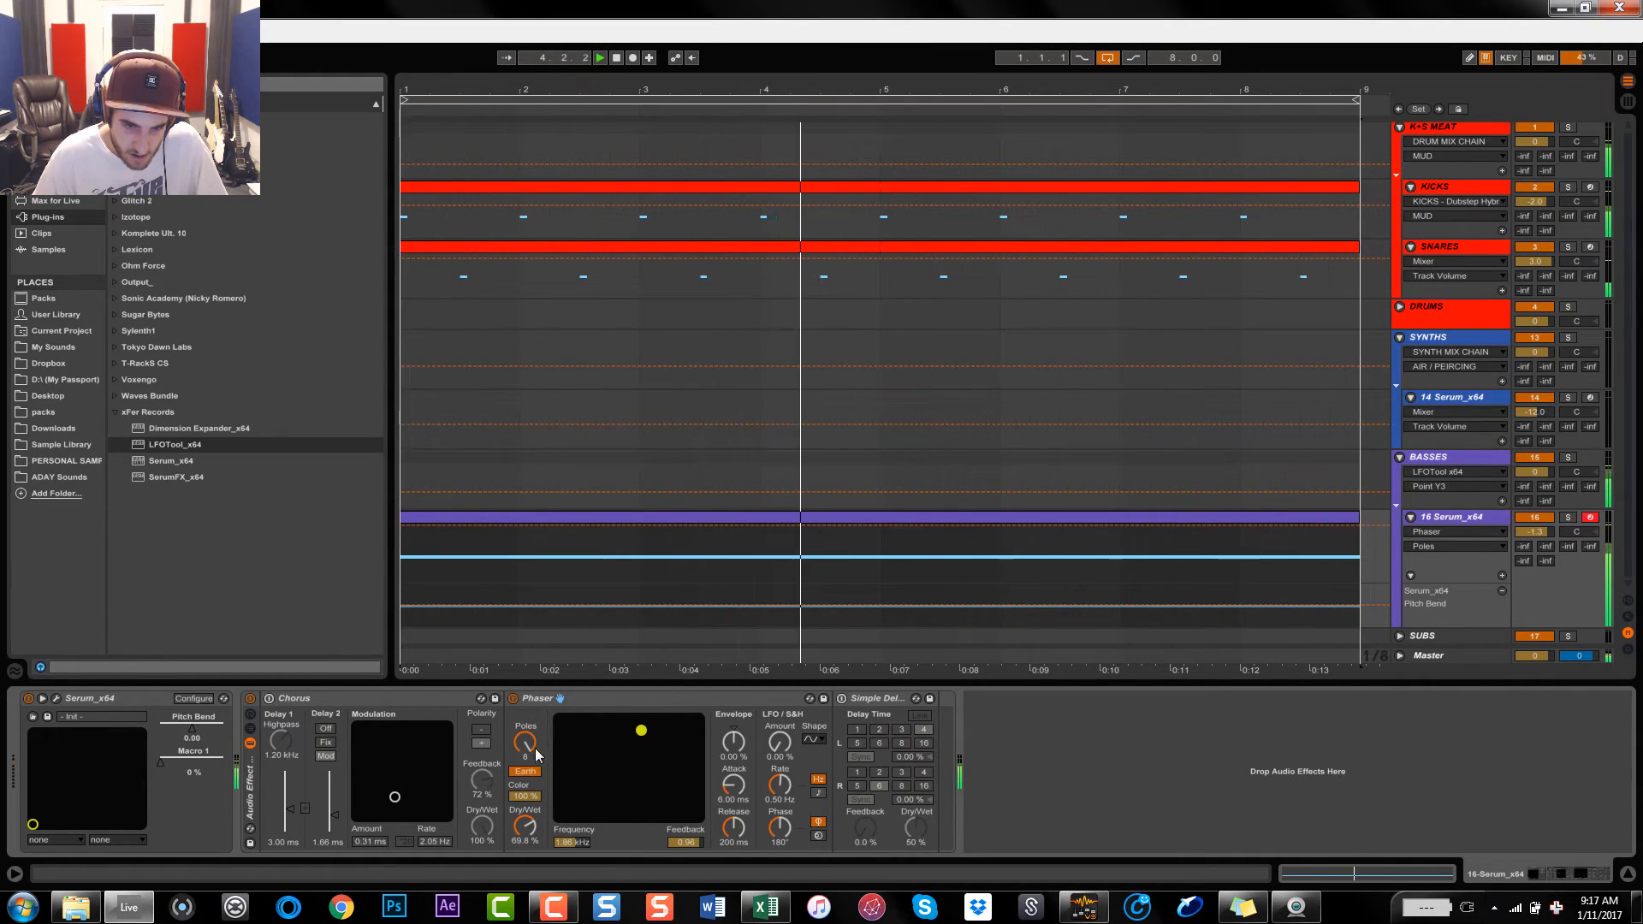
drag(531, 747, 532, 821)
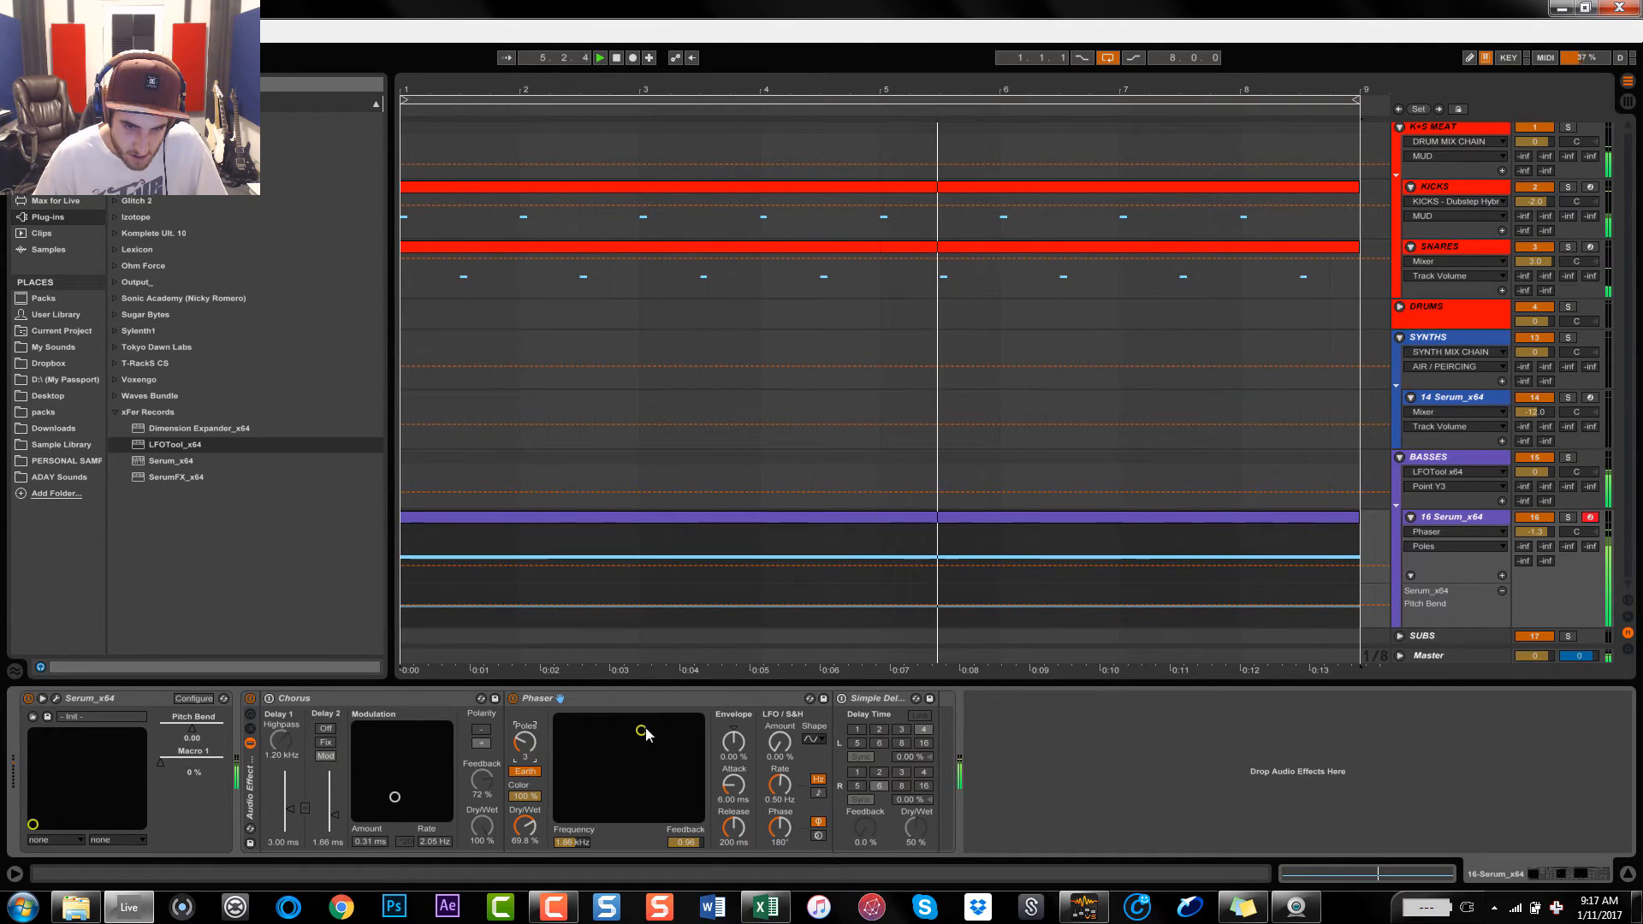
mouse_move(642, 731)
mouse_down()
mouse_move(590, 780)
mouse_move(619, 792)
mouse_move(645, 789)
mouse_move(615, 788)
mouse_move(610, 725)
mouse_up()
Sync the Phaser's LFO to the tempo at a 1/2 rate, with a 149° offset and 100% amount
click(818, 792)
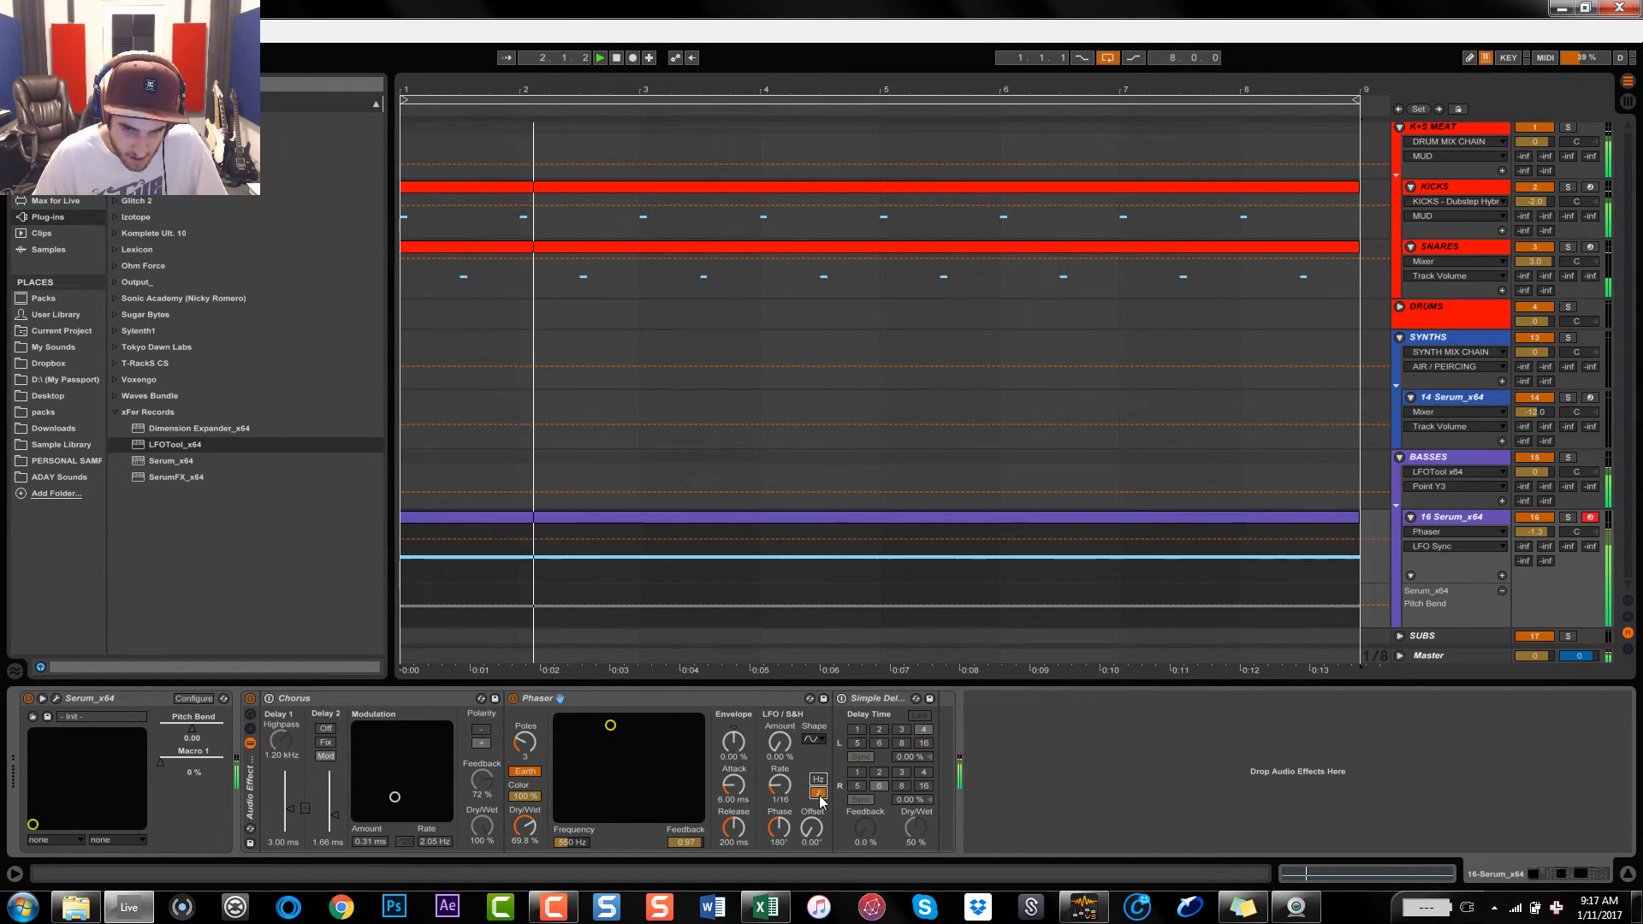
drag(779, 785, 780, 755)
drag(811, 827, 779, 688)
click(787, 789)
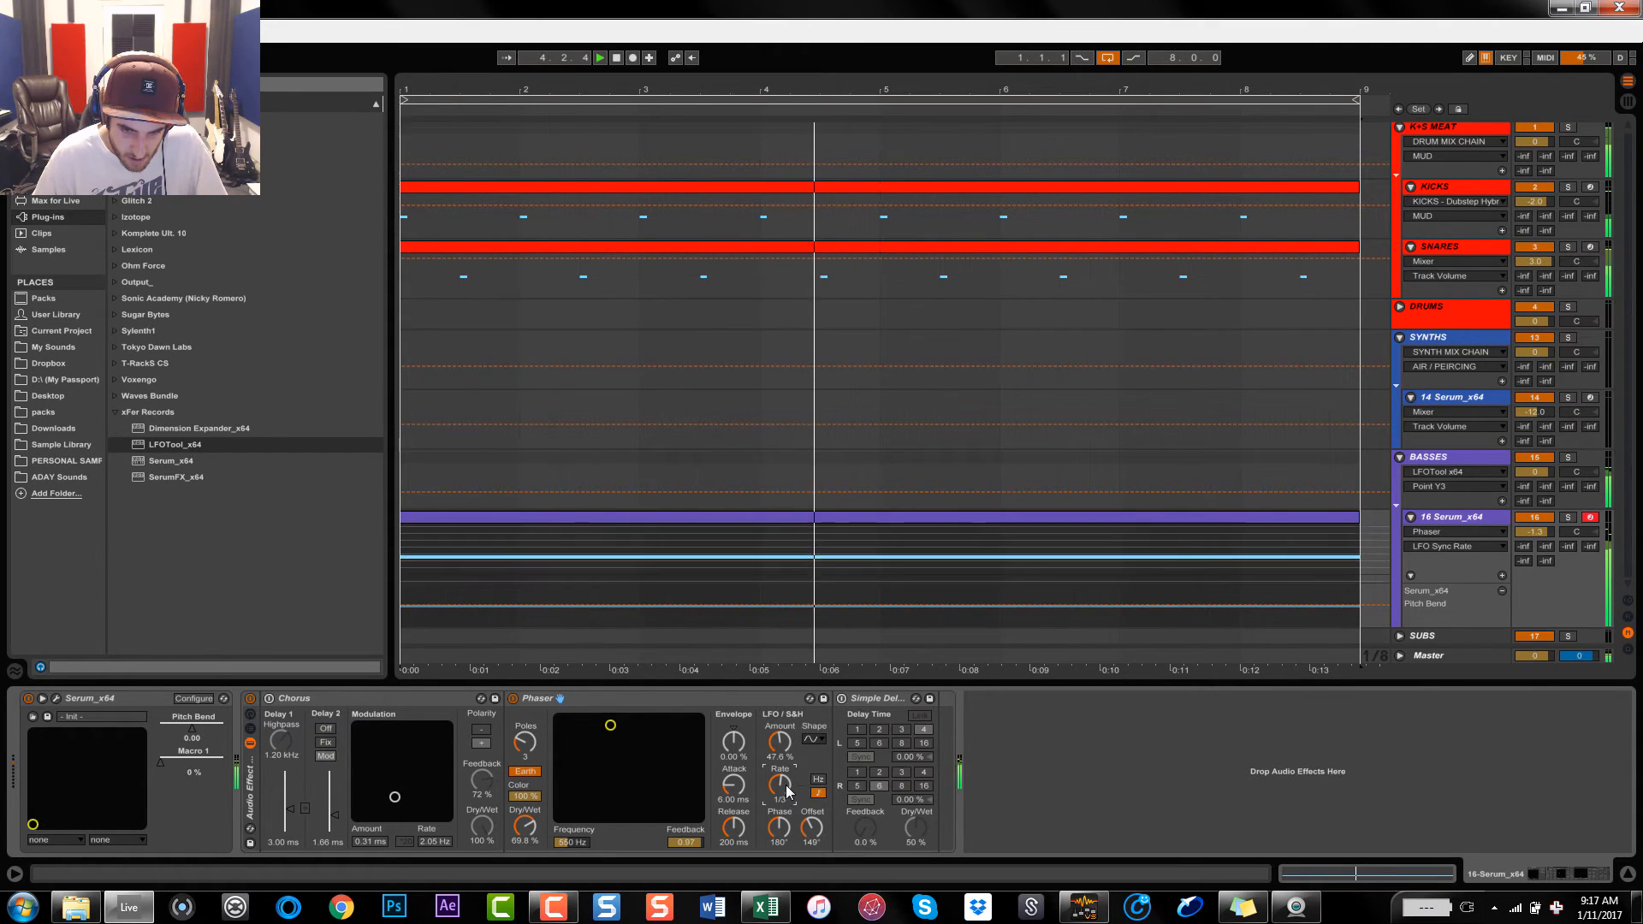
drag(786, 792, 780, 676)
key(space)
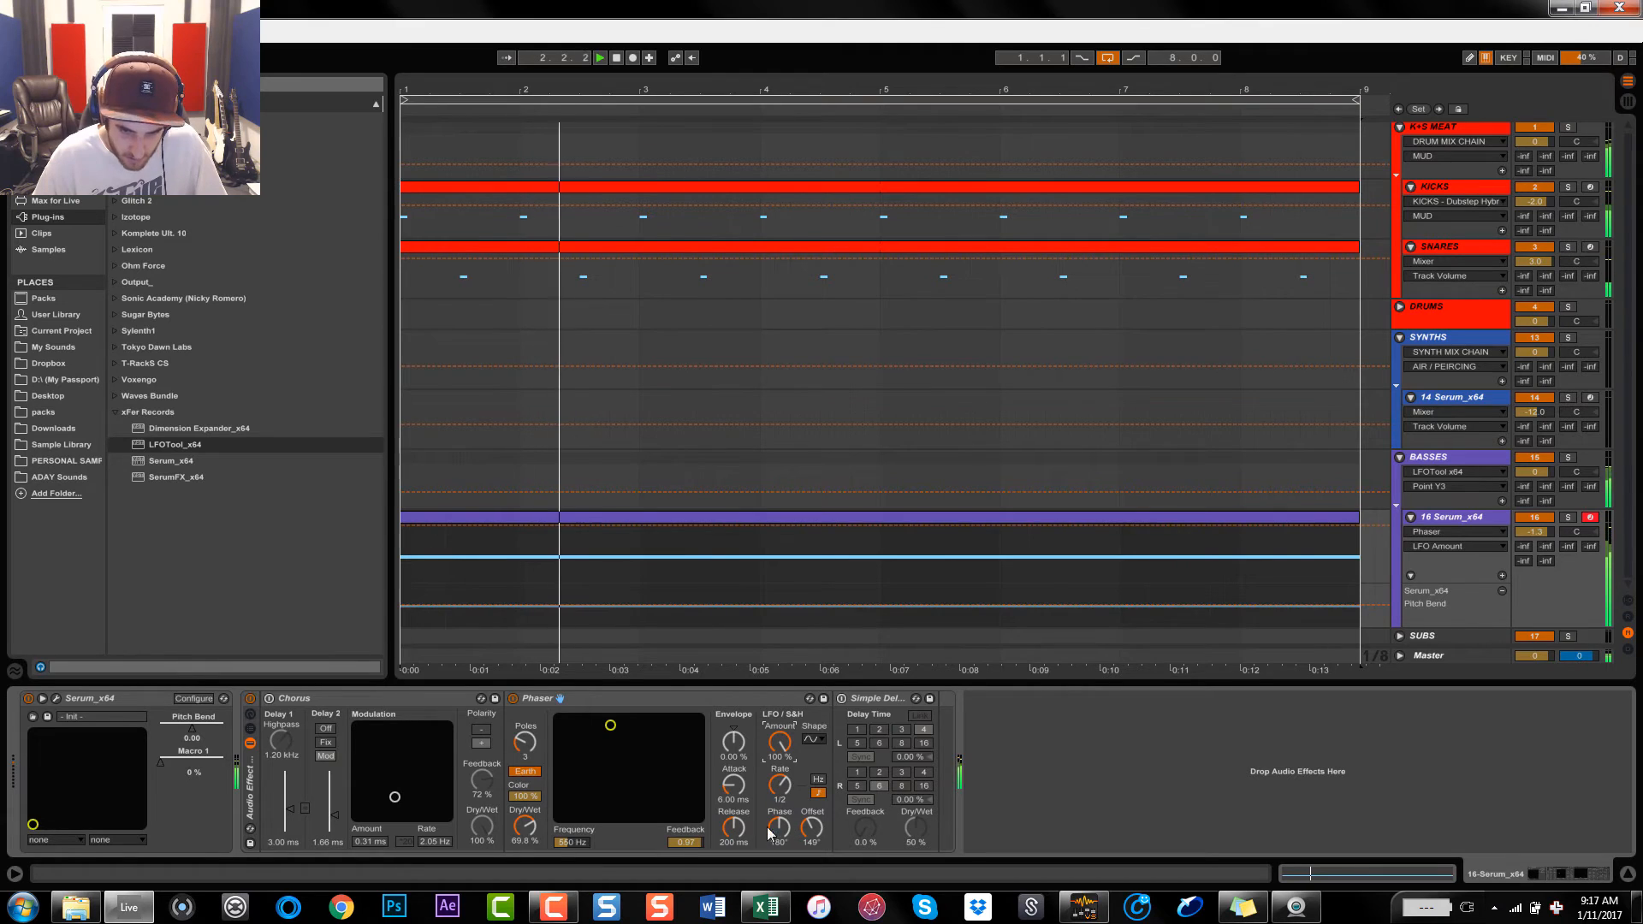
Sweep the Phaser's frequency down to 70 Hz and back up, and lower its feedback to 0.91
drag(563, 843, 563, 869)
drag(685, 846, 684, 868)
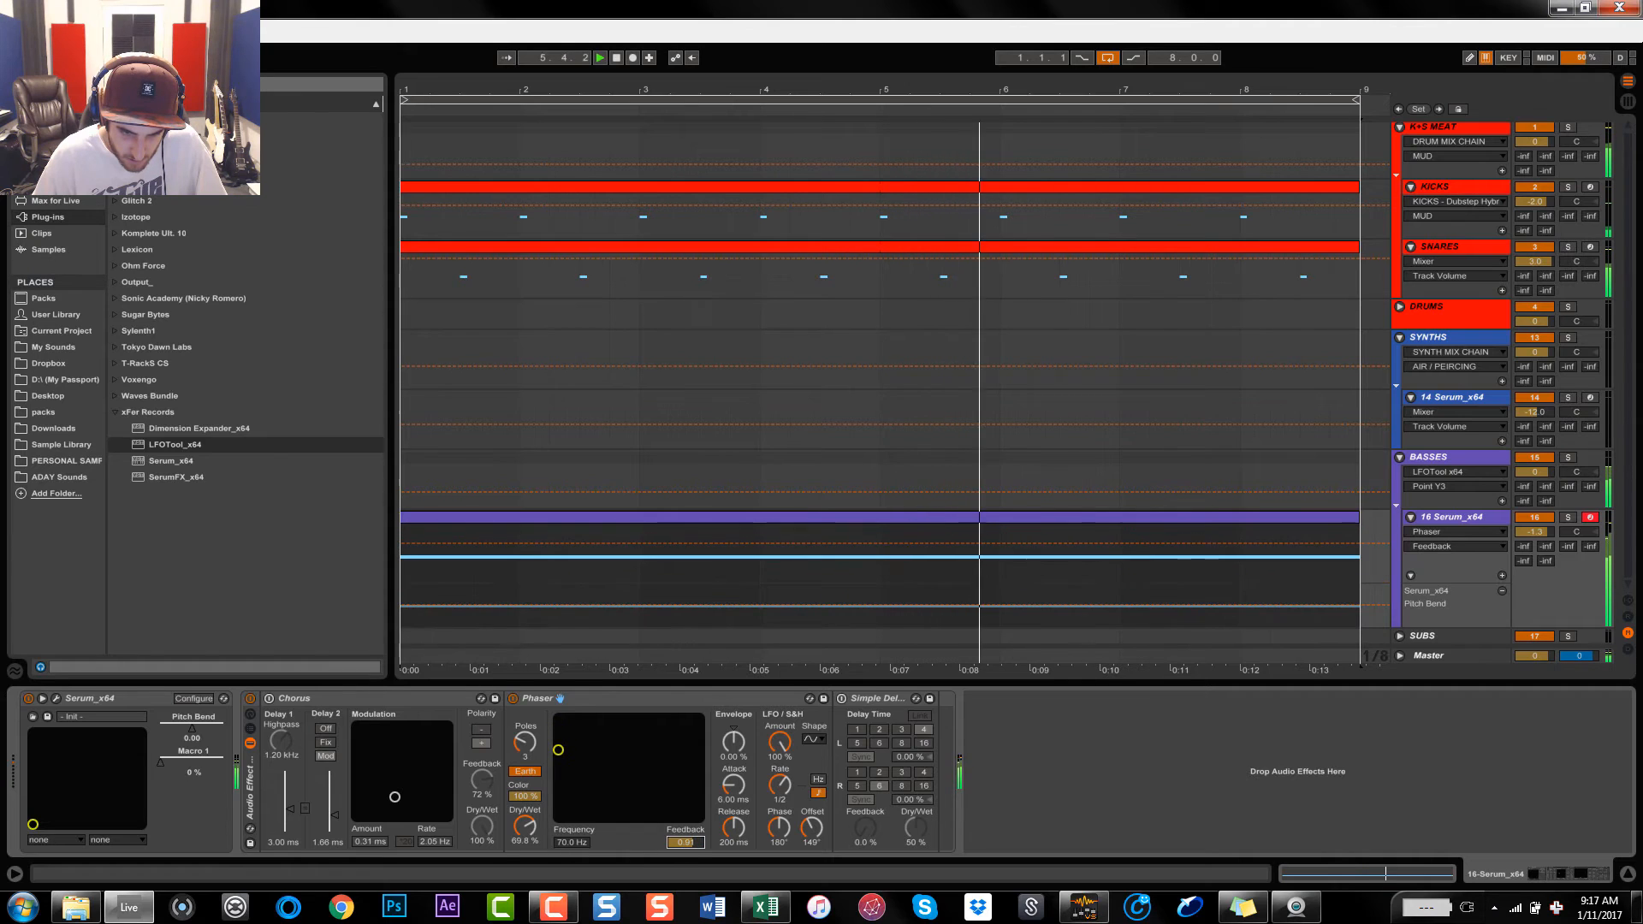
mouse_move(562, 845)
mouse_down()
mouse_move(562, 806)
mouse_move(566, 856)
mouse_up()
Compare the Phaser's Earth and Space modes, keep Space, and set its frequency to 248 Hz and Dry/Wet to 100%
click(524, 772)
click(525, 771)
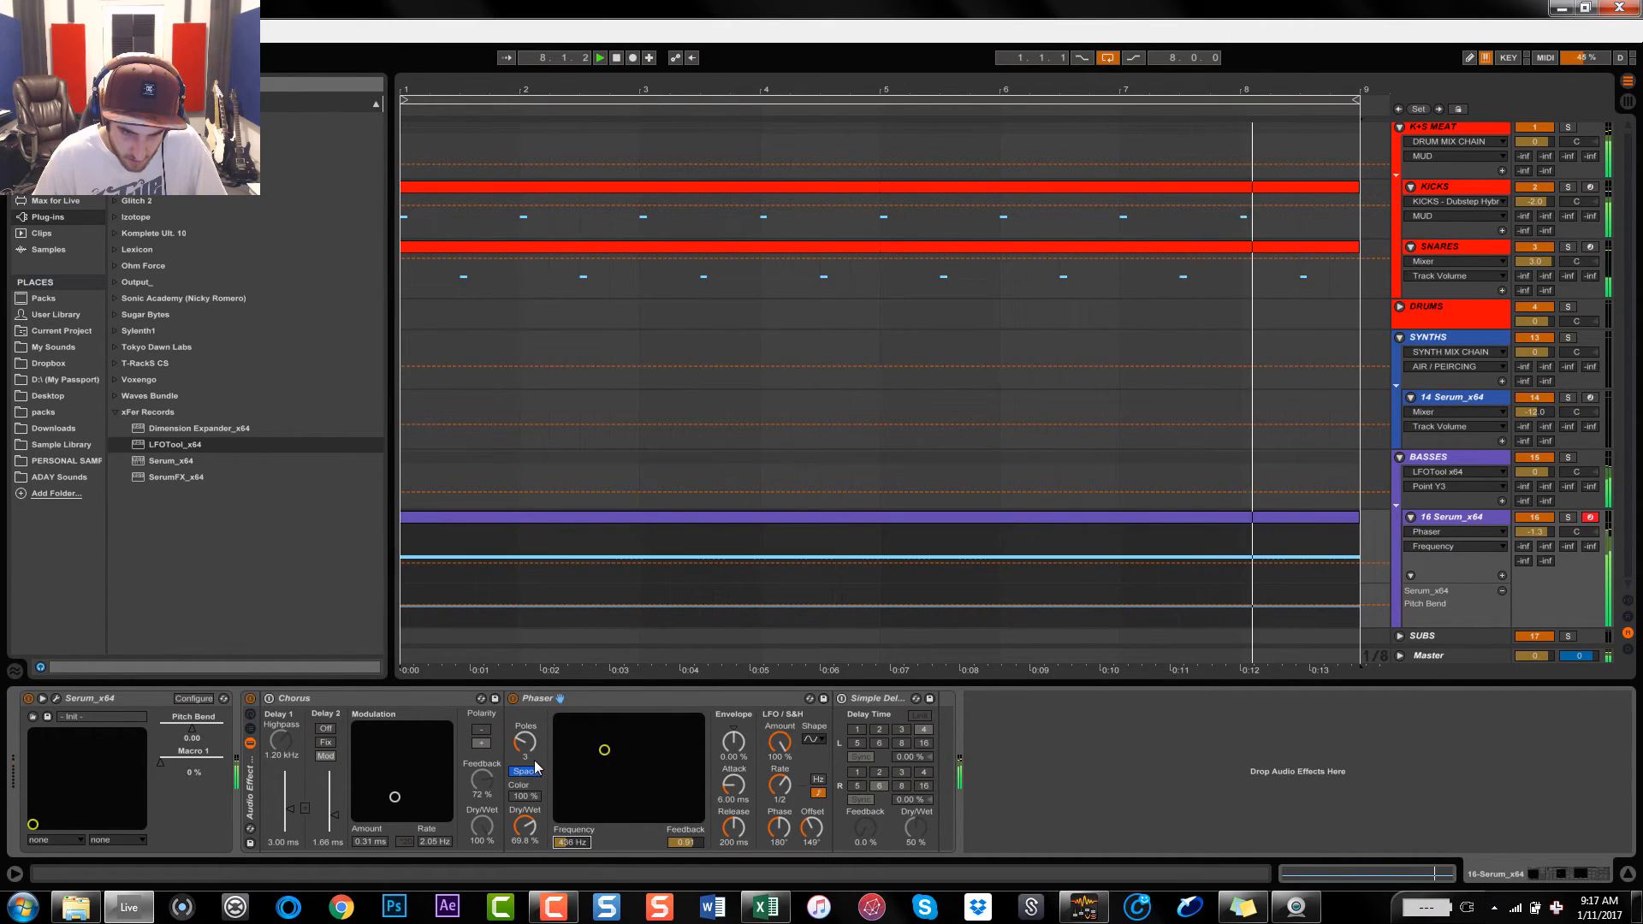
click(527, 774)
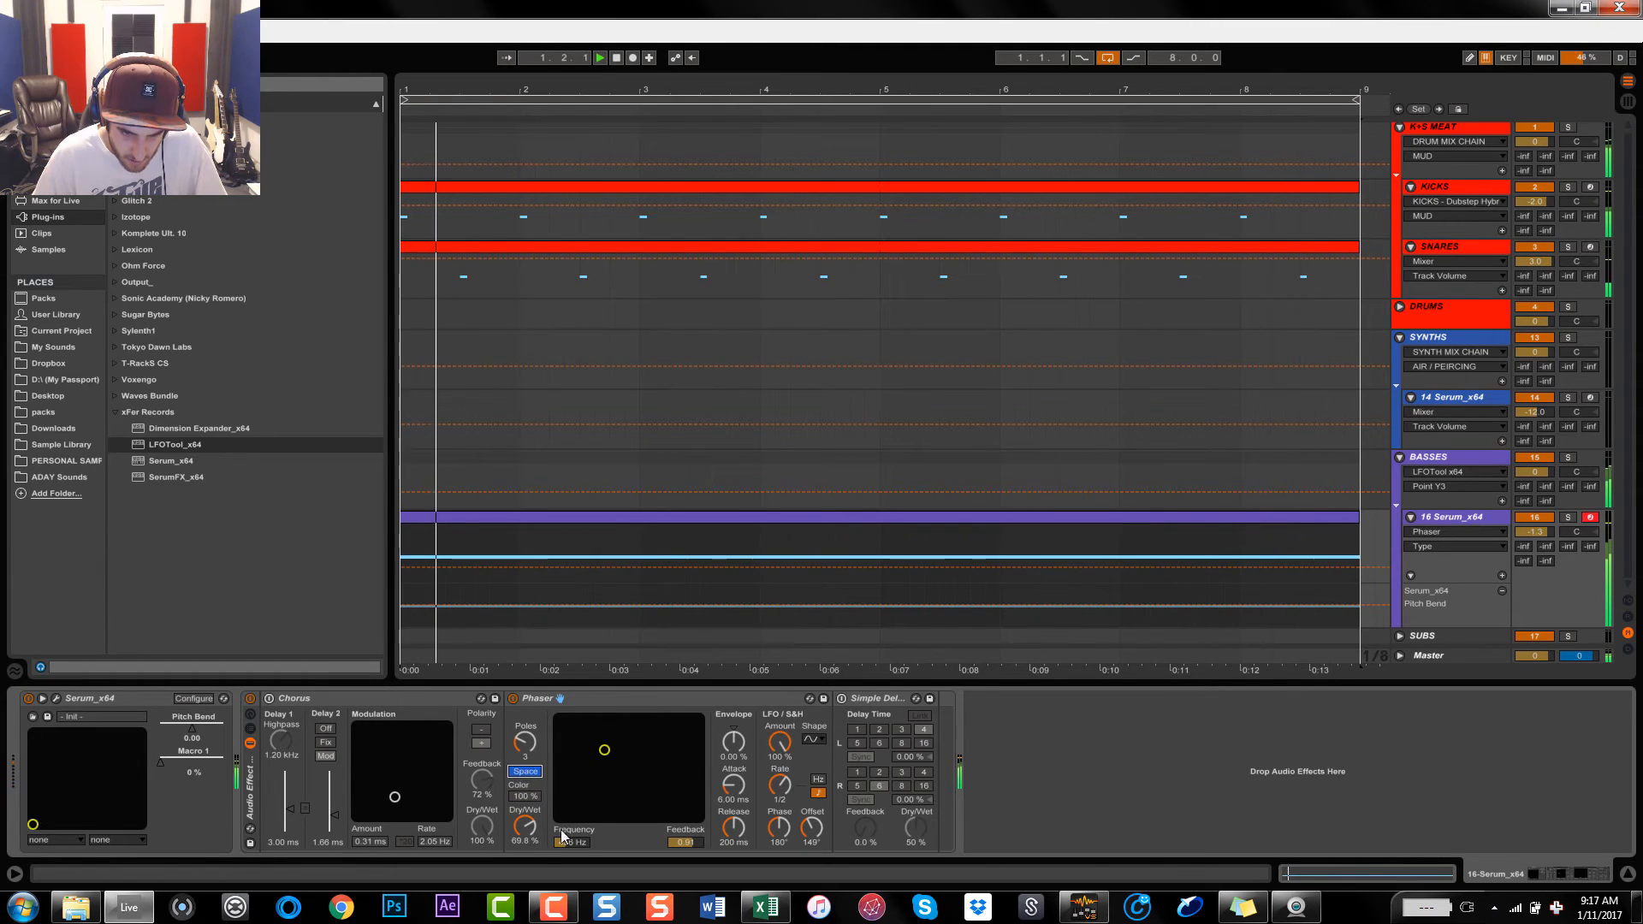
mouse_move(563, 841)
mouse_down()
mouse_move(563, 827)
mouse_move(565, 871)
mouse_move(572, 838)
mouse_up()
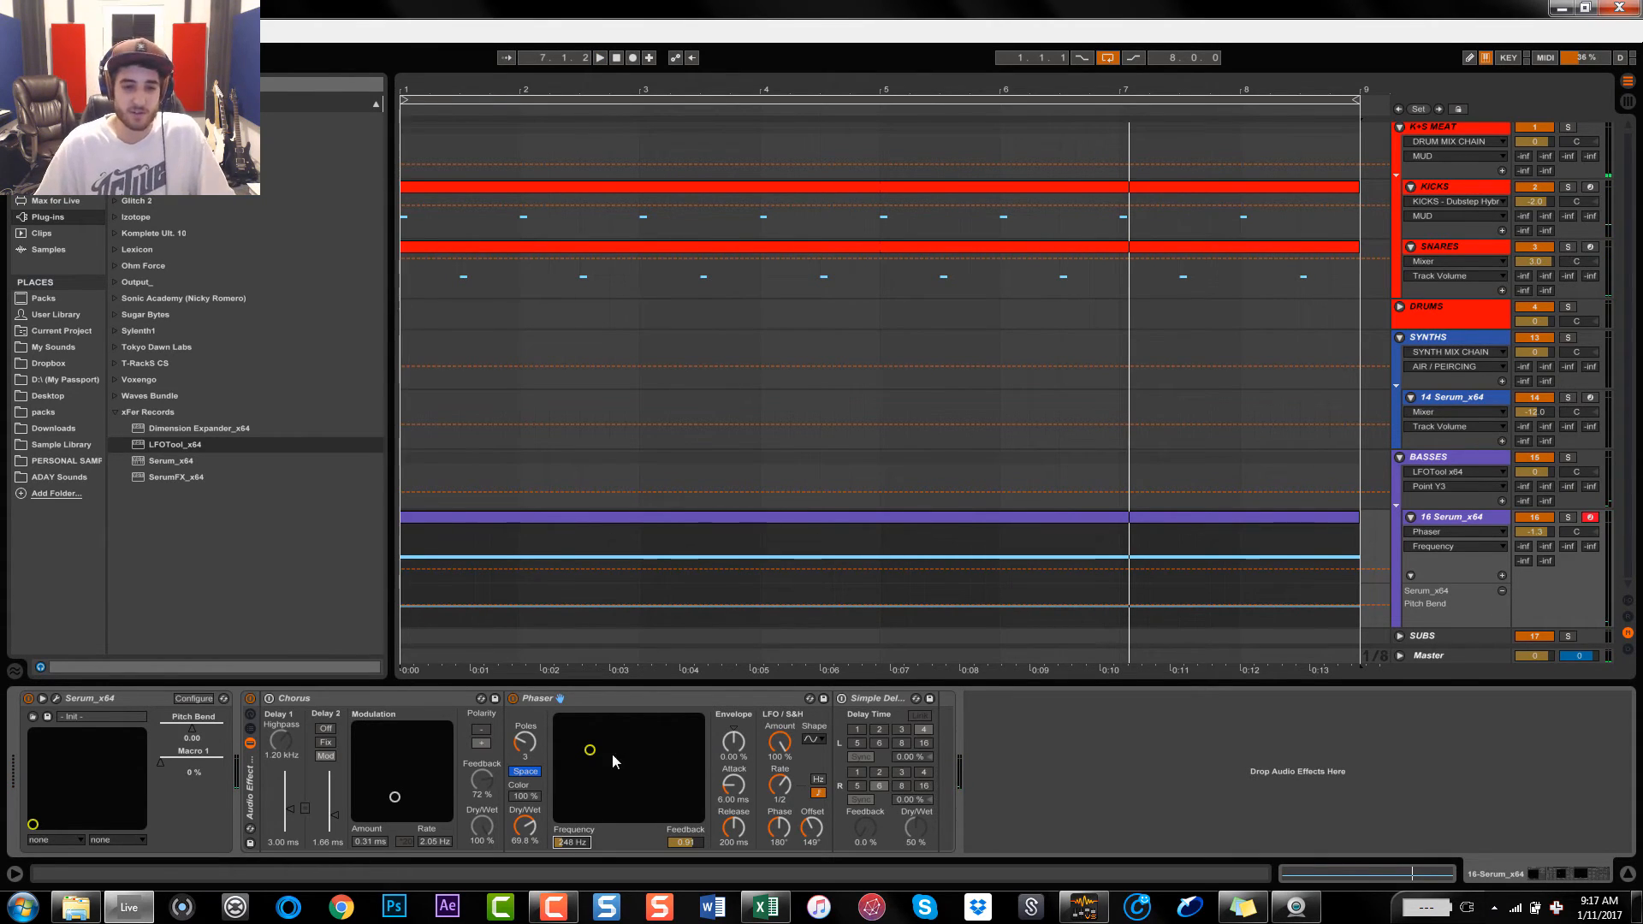
click(530, 827)
drag(530, 830, 529, 795)
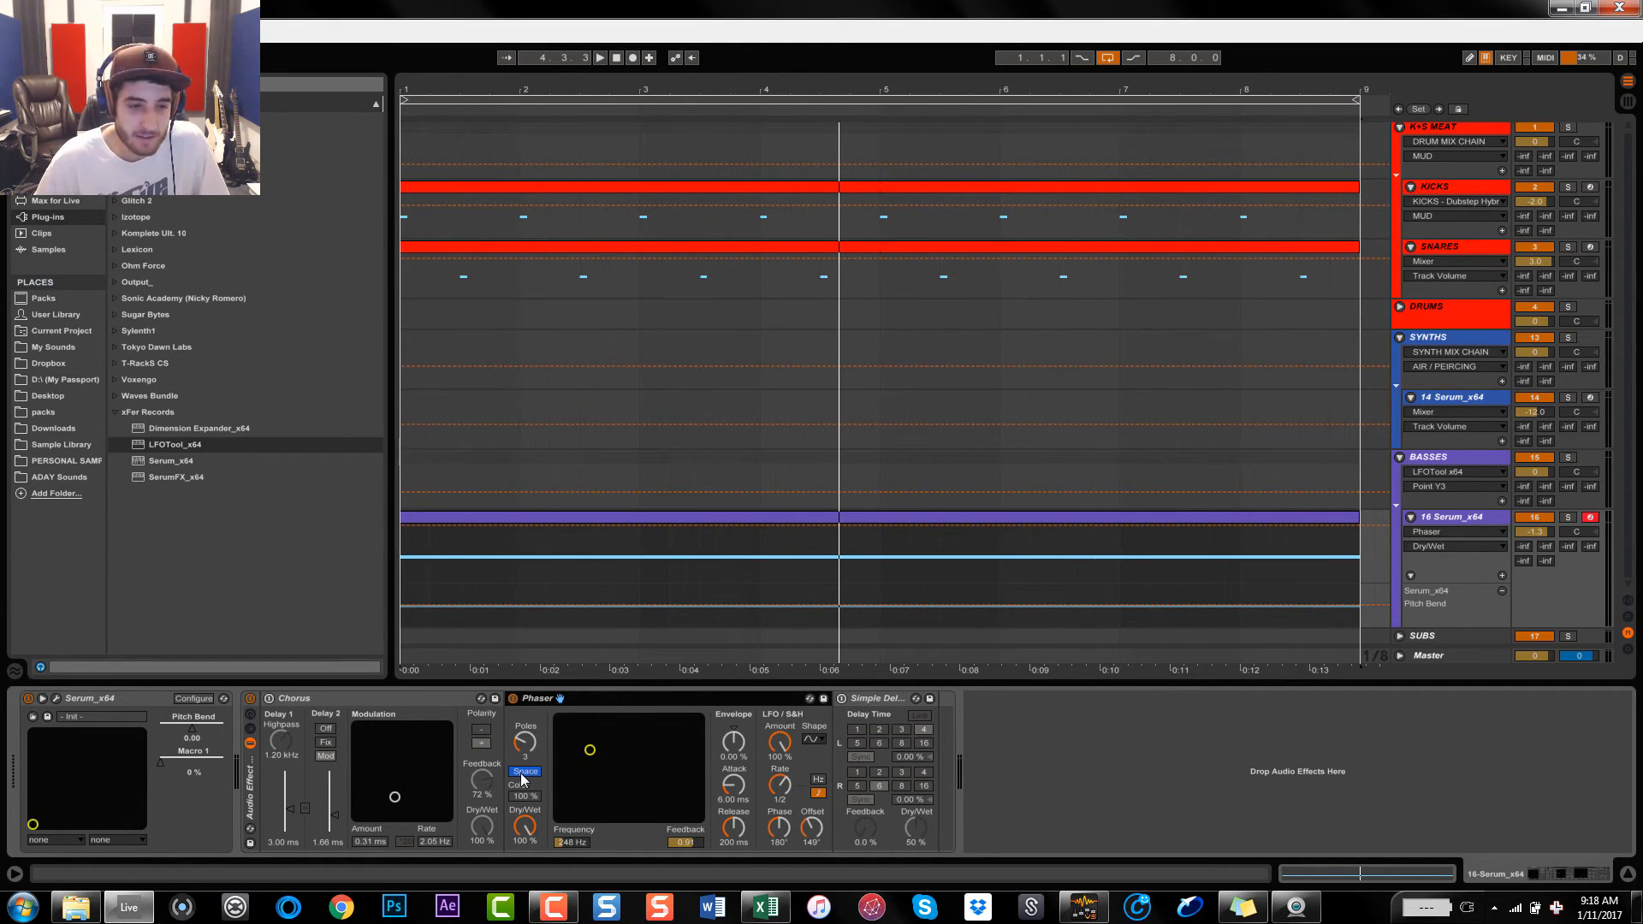
Collapse the Chorus and Phaser devices, bypass the Phaser, and enable Simple Delay
double_click(423, 698)
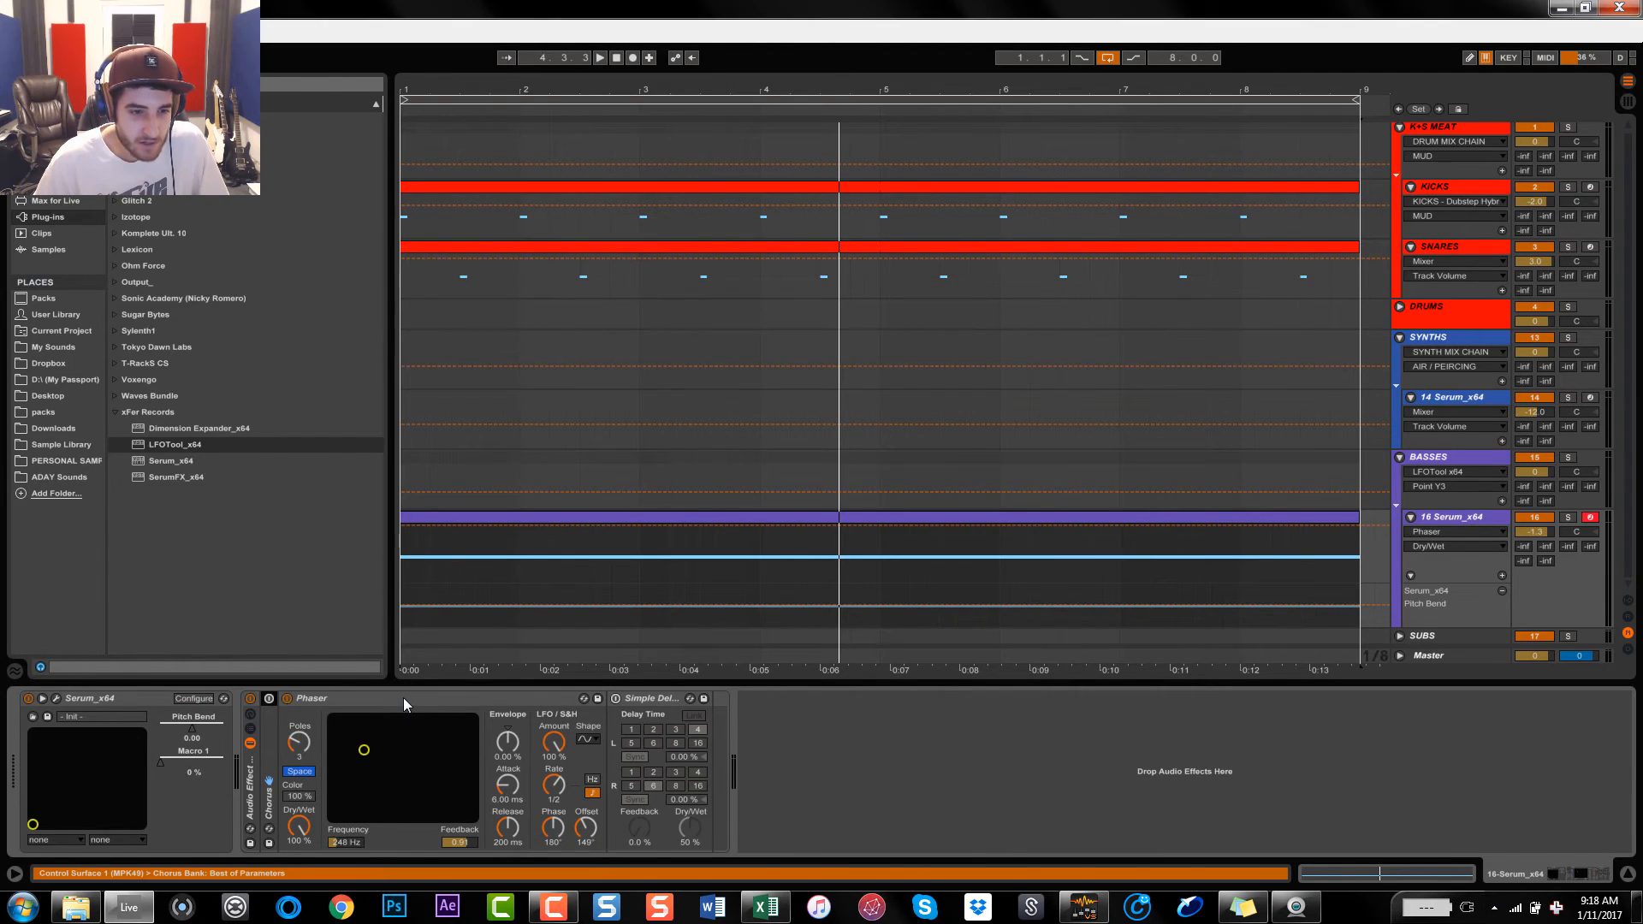
double_click(403, 697)
click(288, 698)
click(311, 698)
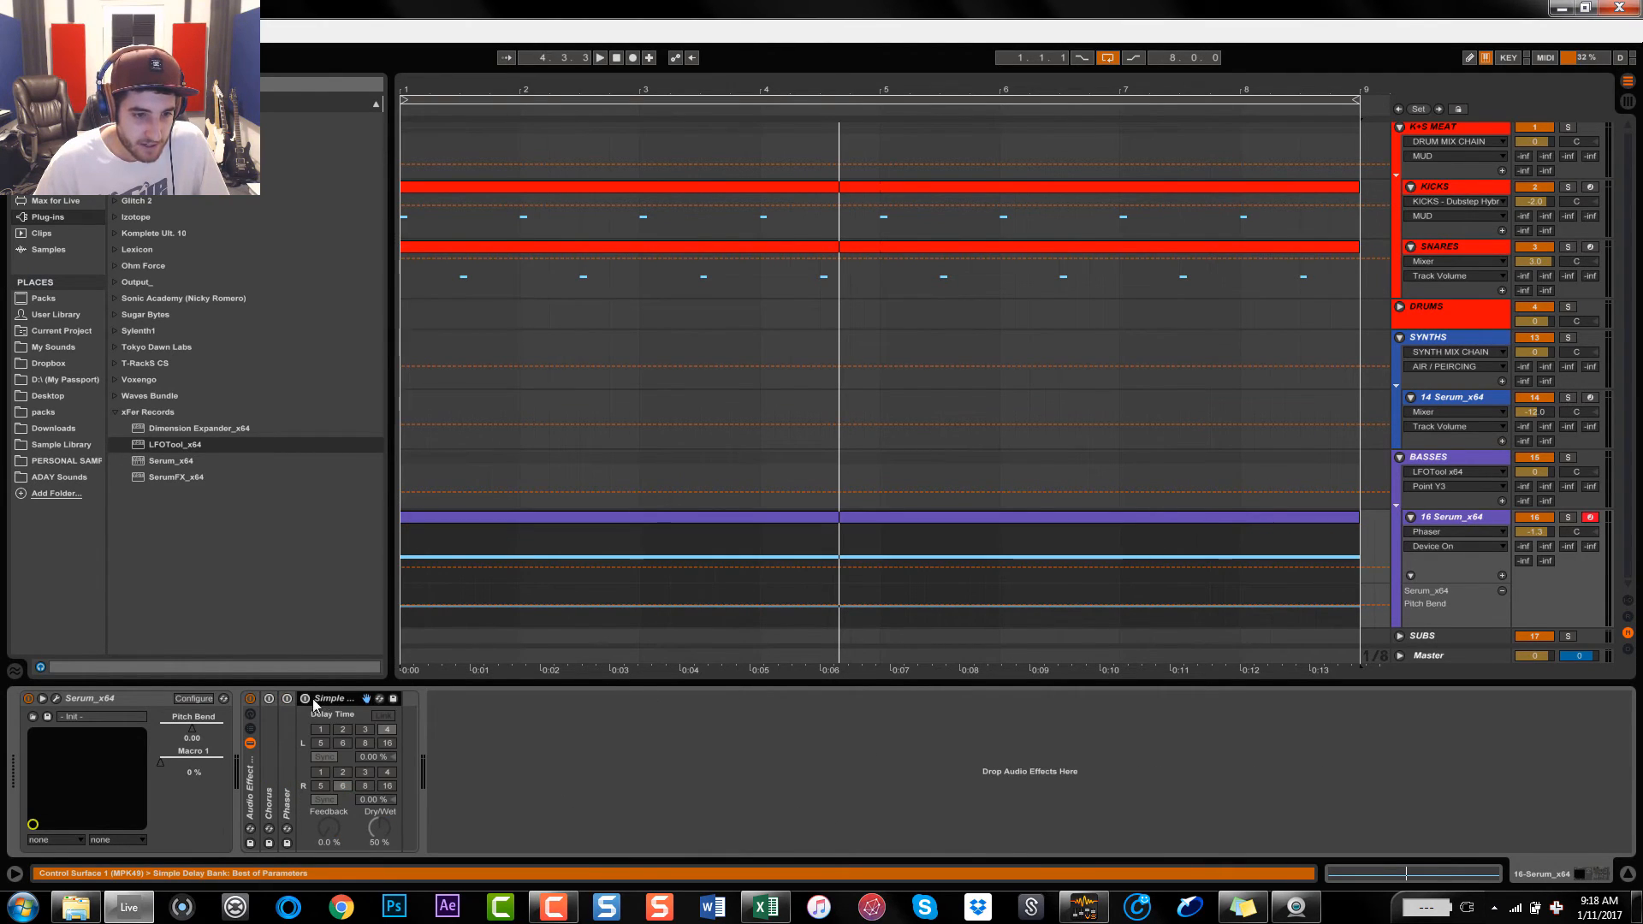
click(305, 698)
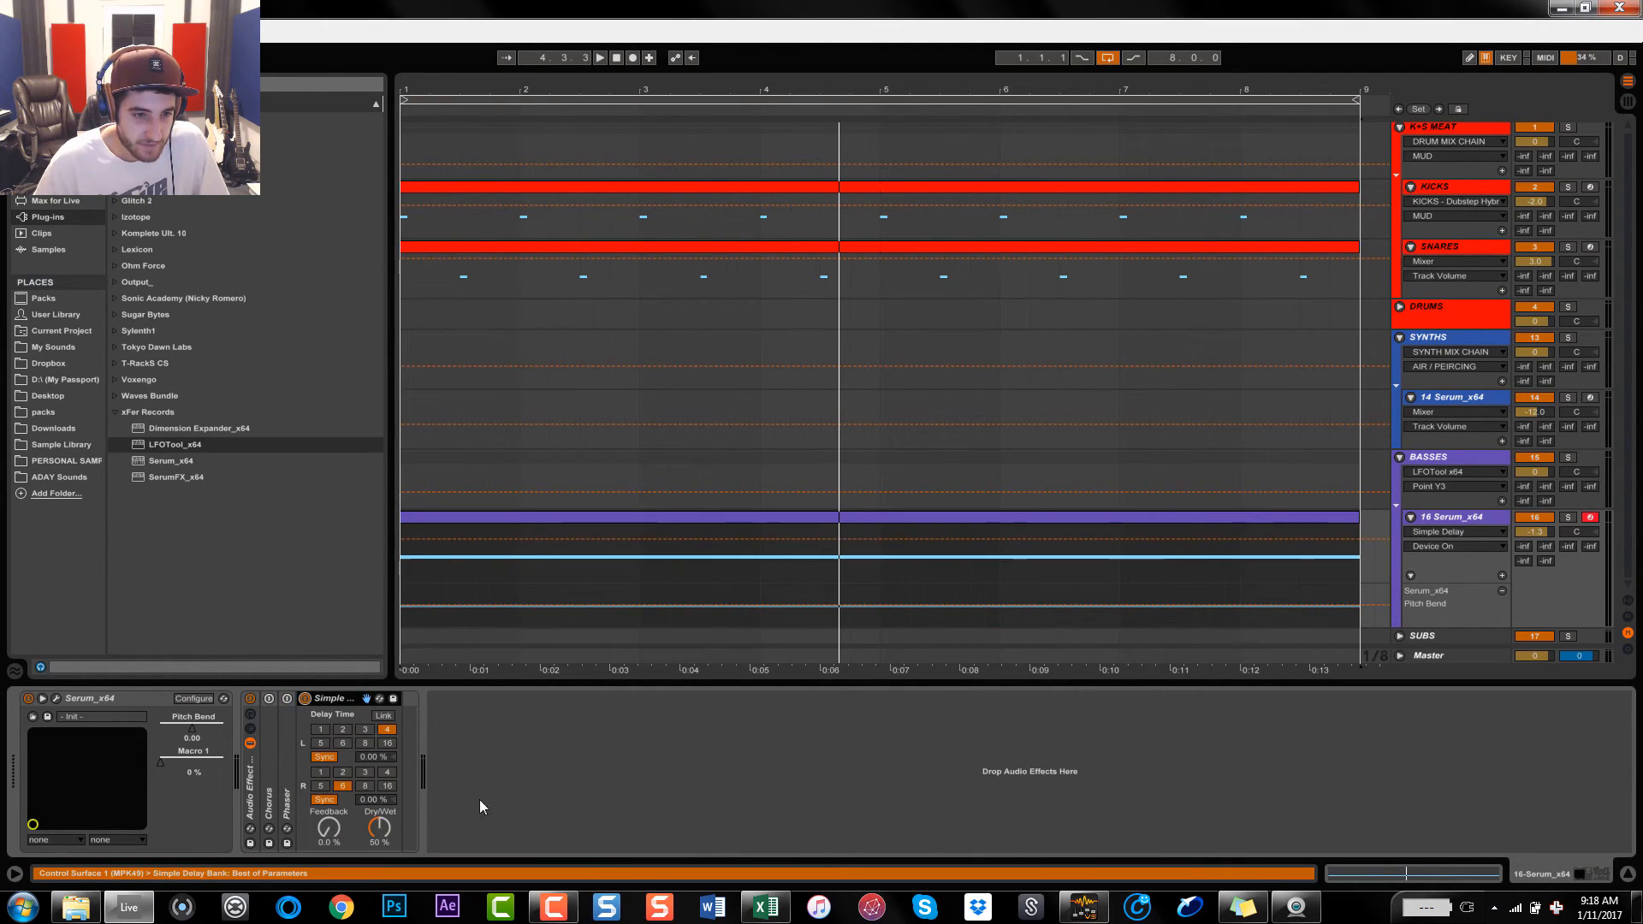
Link Simple Delay's channels in Time mode, set the delay to 8.01 ms with 49% feedback, and audition the loop
click(382, 717)
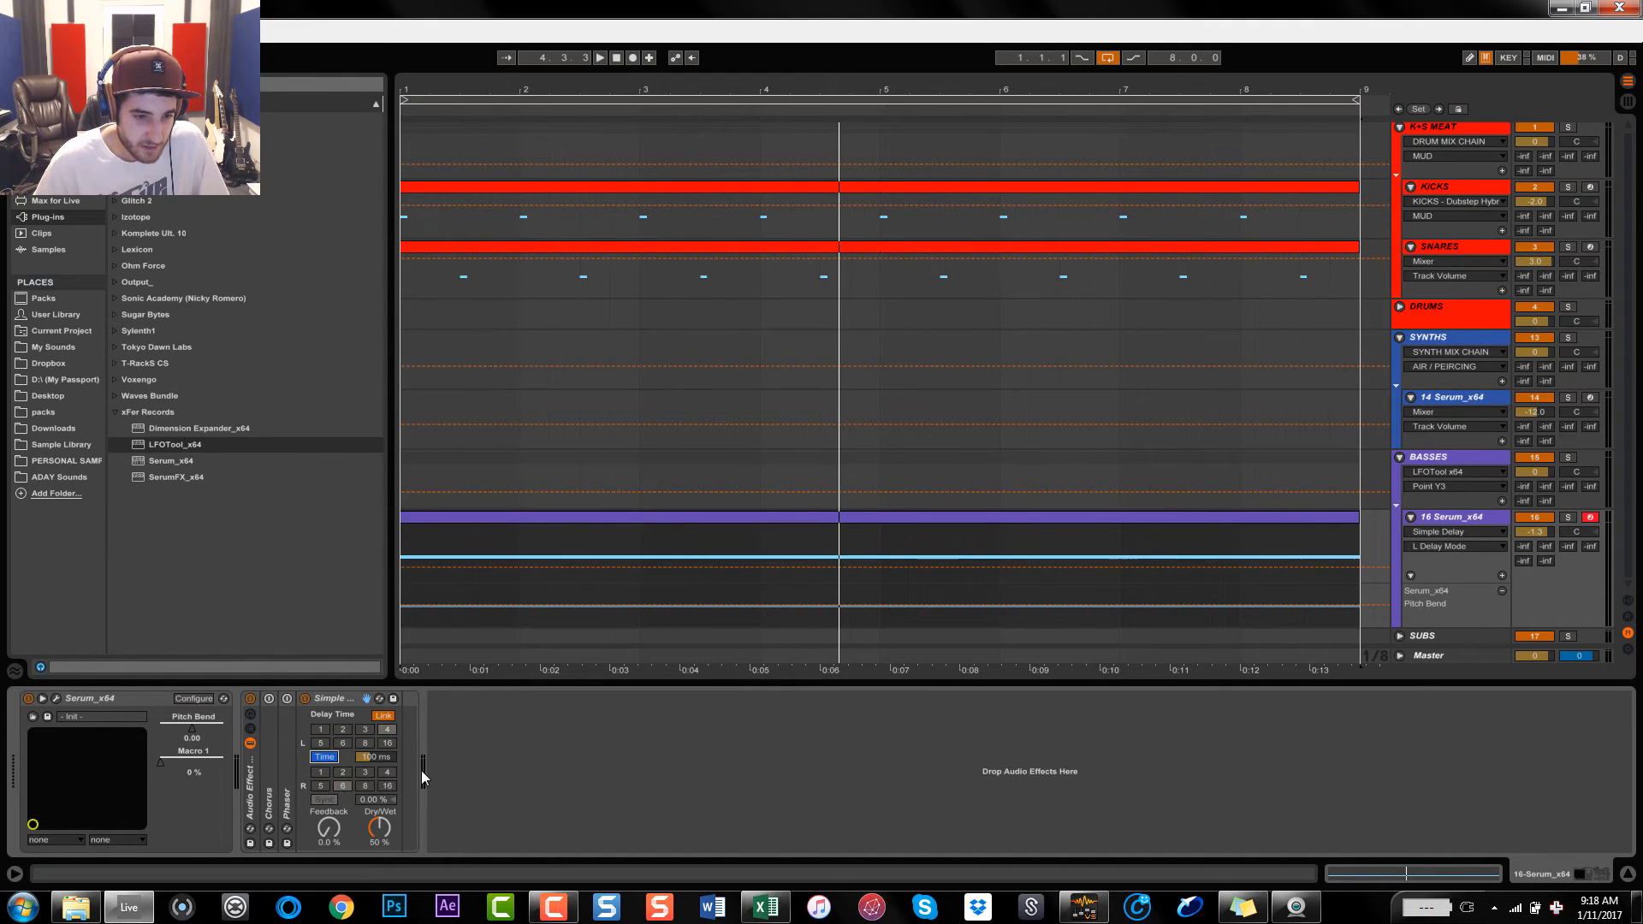
mouse_move(380, 758)
mouse_down()
mouse_move(380, 794)
mouse_move(328, 823)
mouse_move(329, 775)
mouse_move(387, 779)
mouse_move(381, 763)
mouse_move(380, 779)
mouse_up()
key(space)
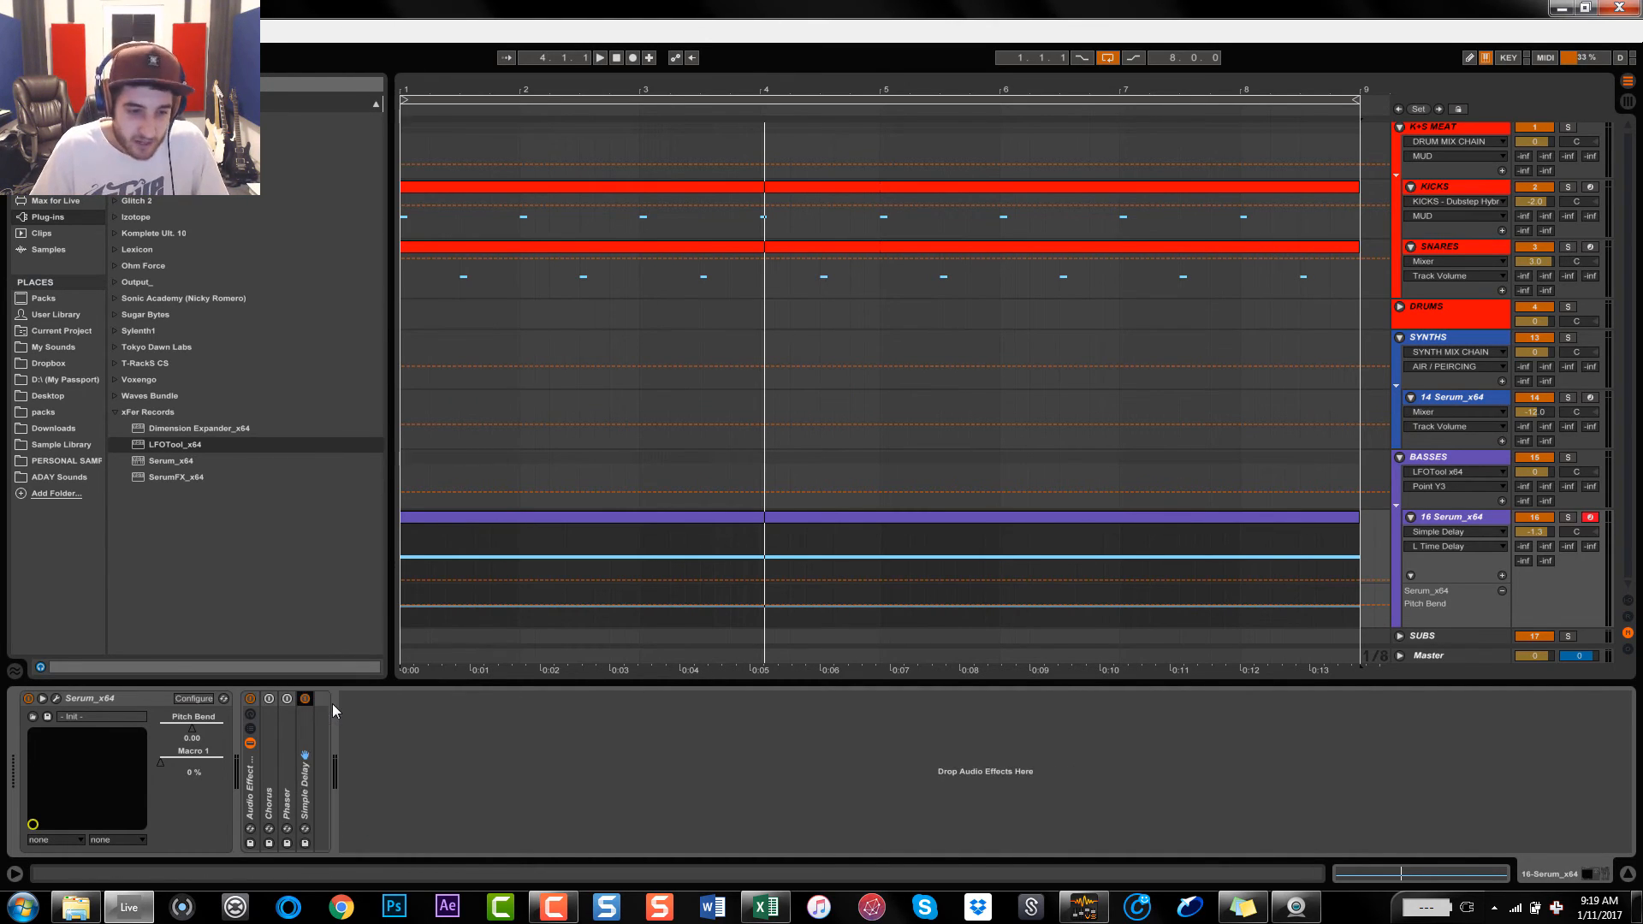
Bypass Simple Delay and expand the collapsed Phaser and Chorus devices in the chain
click(305, 699)
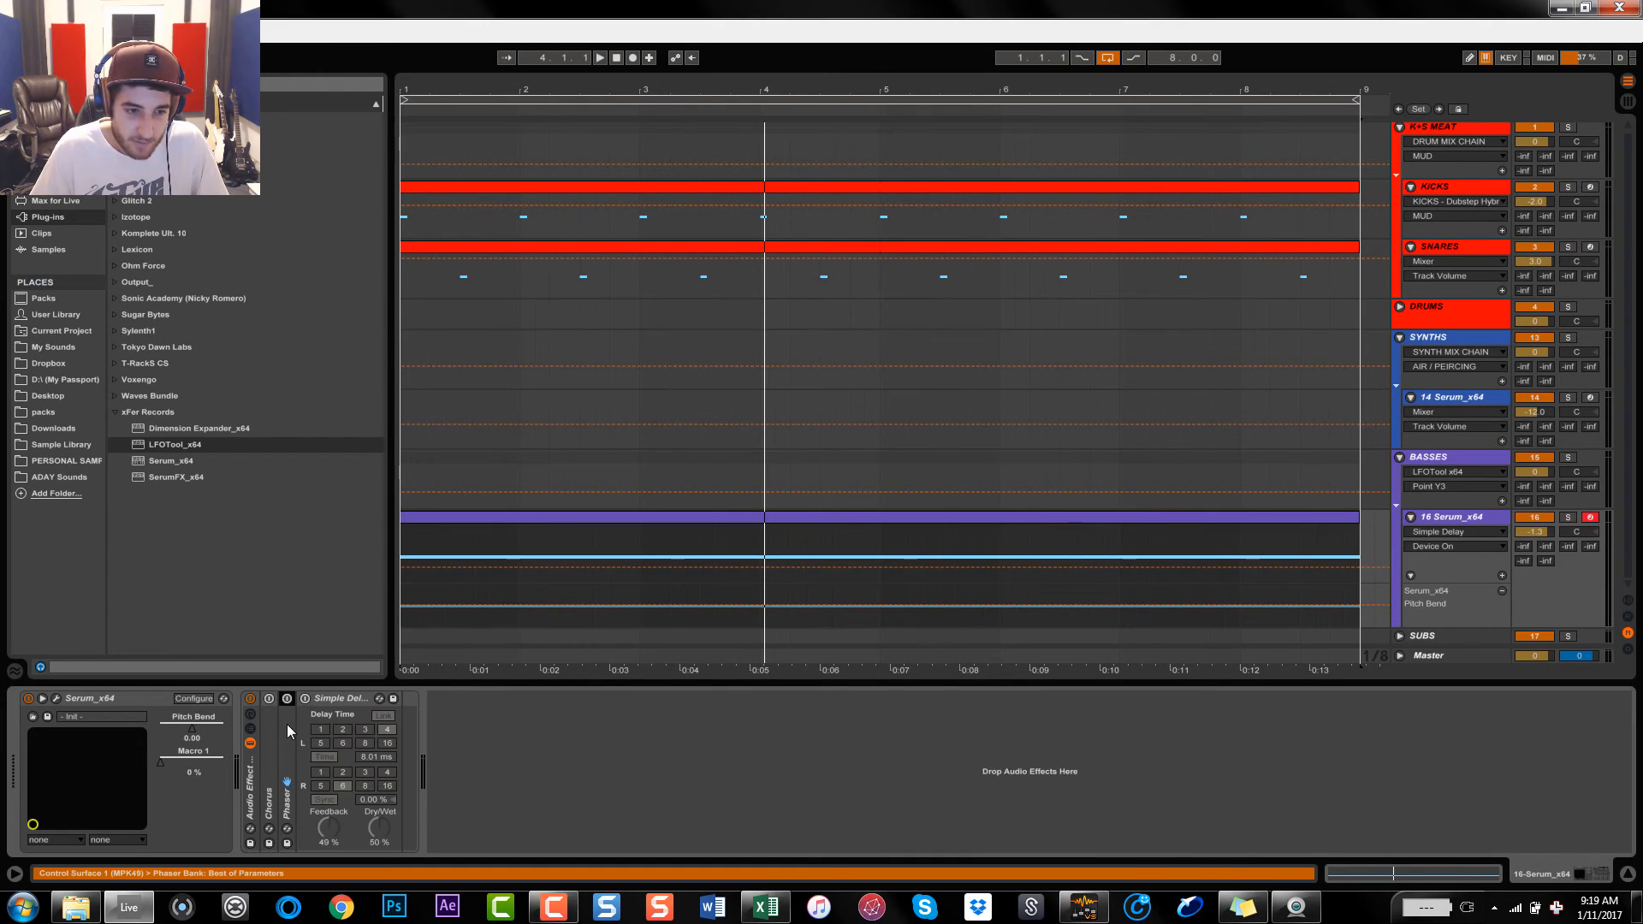
double_click(285, 724)
double_click(269, 717)
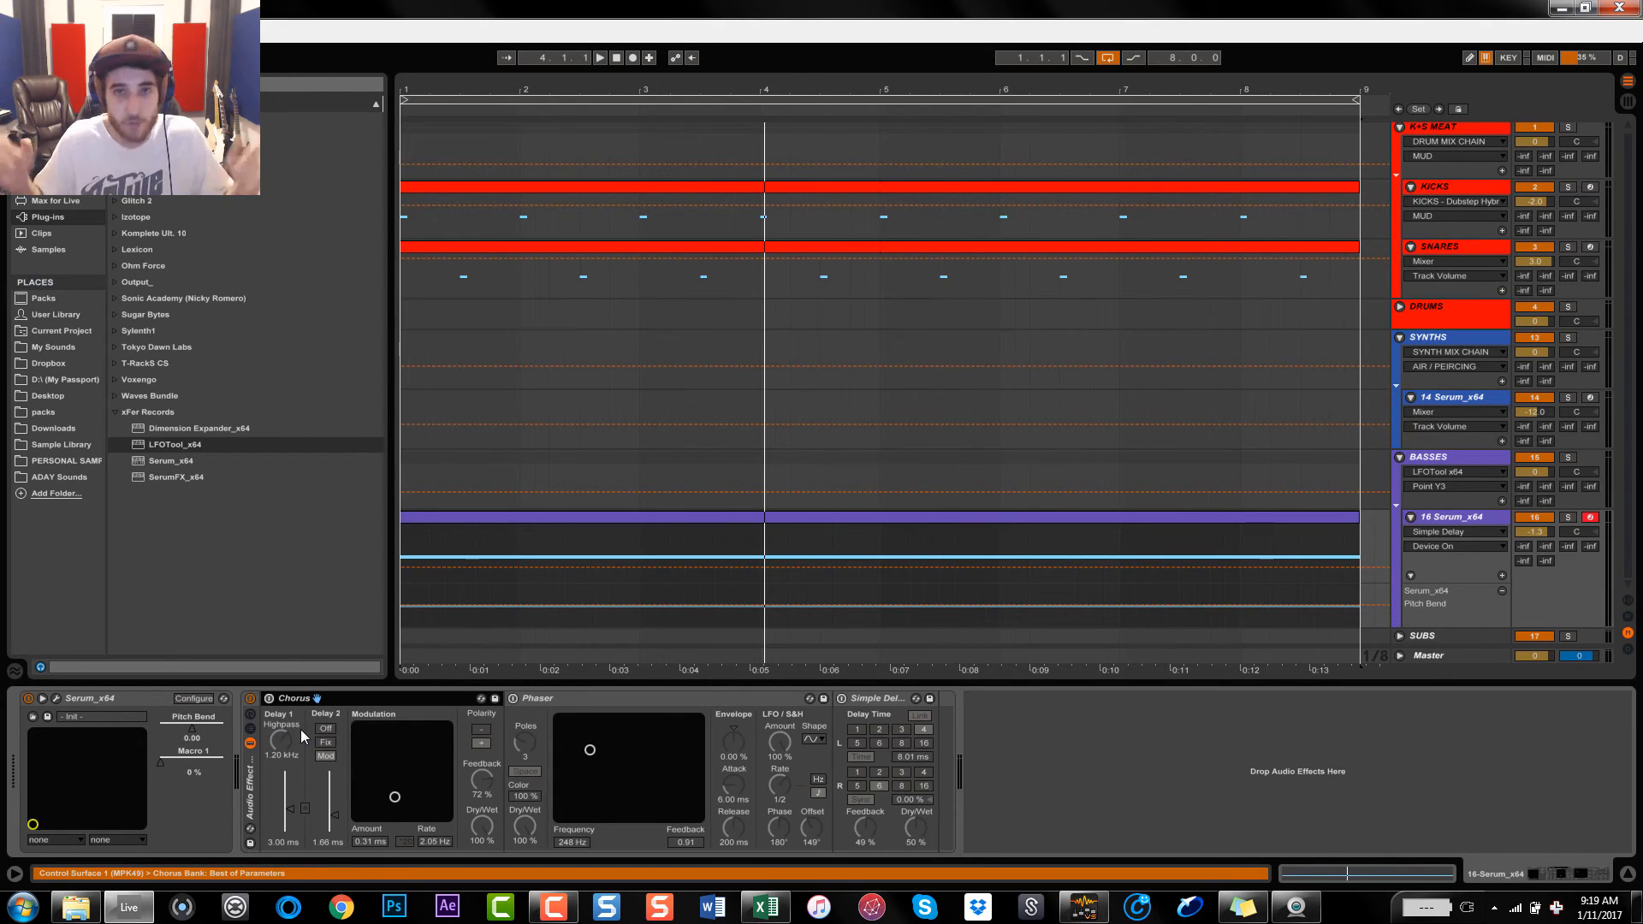